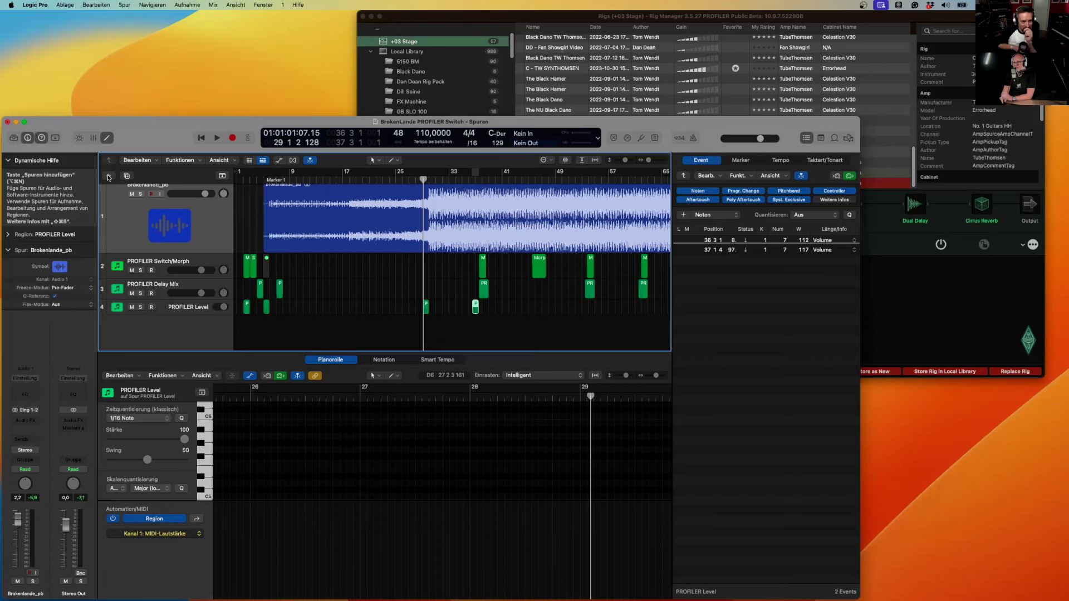
# - Create one new external MIDI track and move it below the PROFILER Level track
pyautogui.click(109, 178)
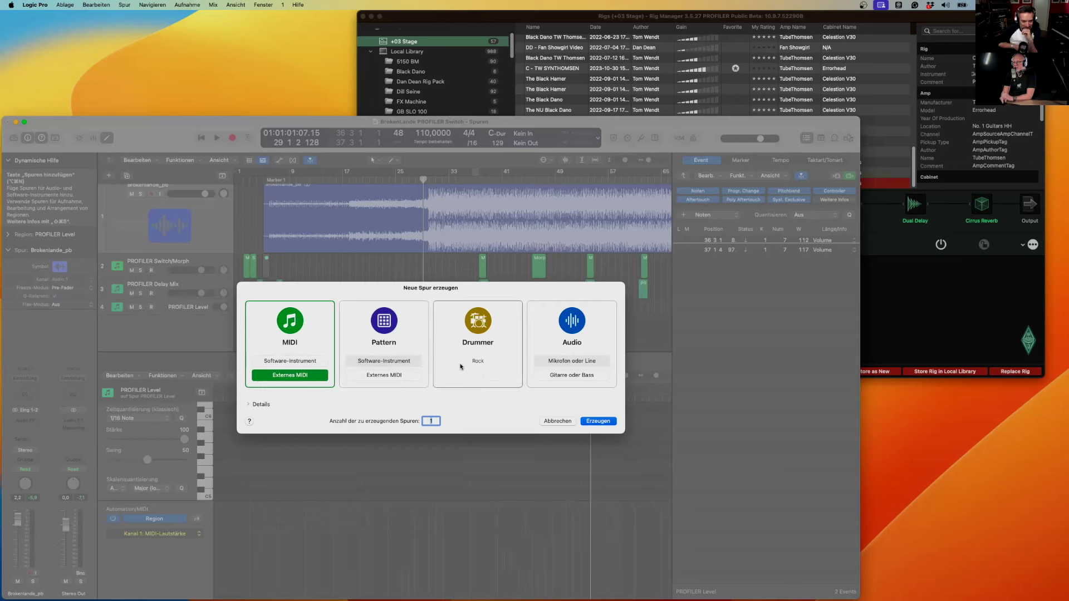
pyautogui.click(605, 421)
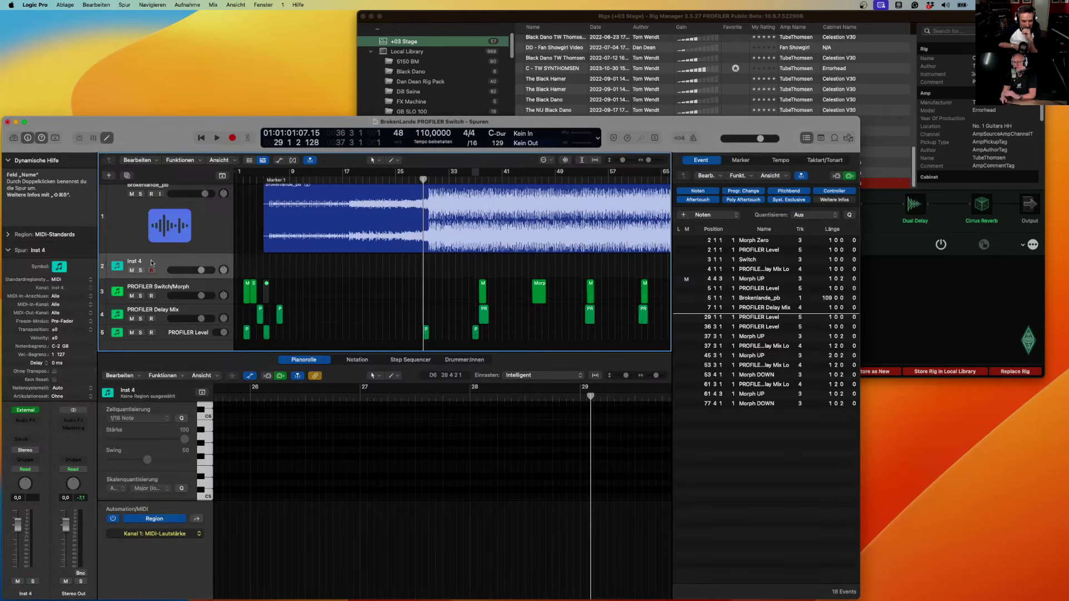
pyautogui.moveTo(151, 263); pyautogui.dragTo(163, 327)
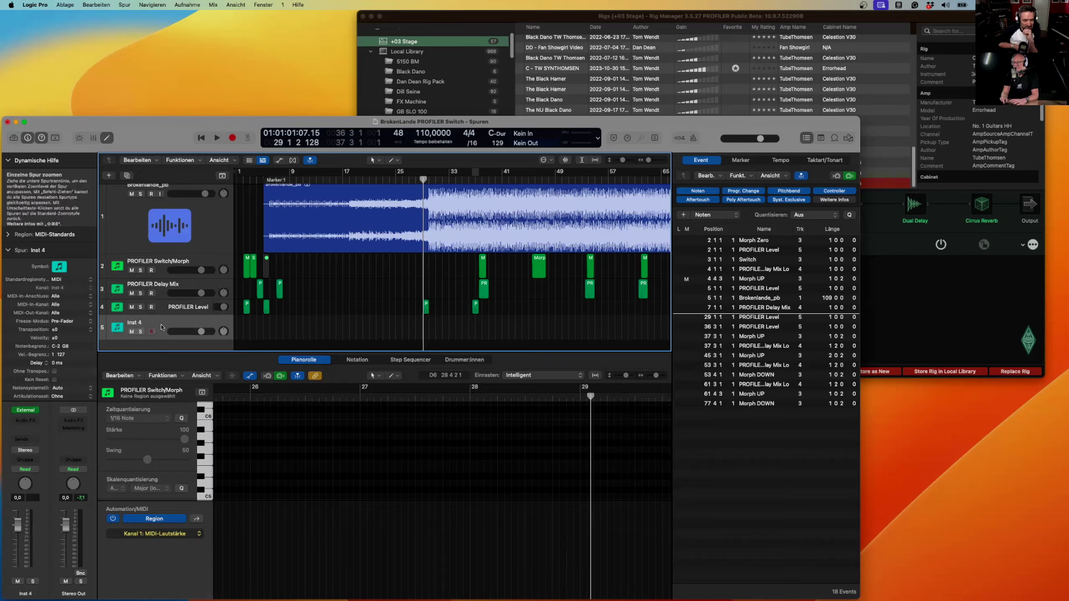
# - Set the new Inst 4 track's MIDI input port to Profiler and collapse its track parameters
pyautogui.click(58, 298)
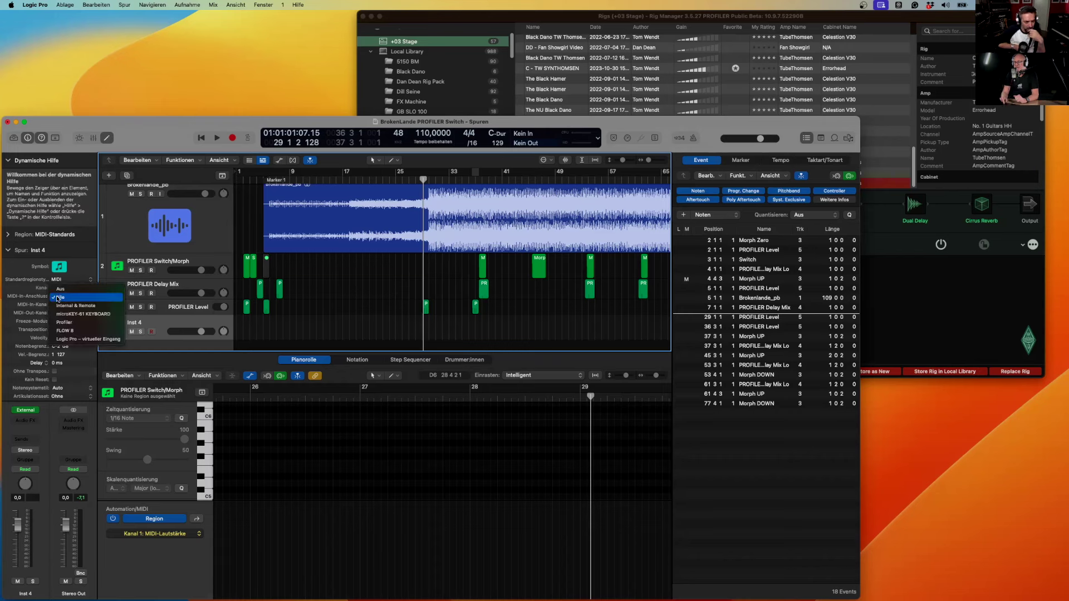
pyautogui.click(72, 322)
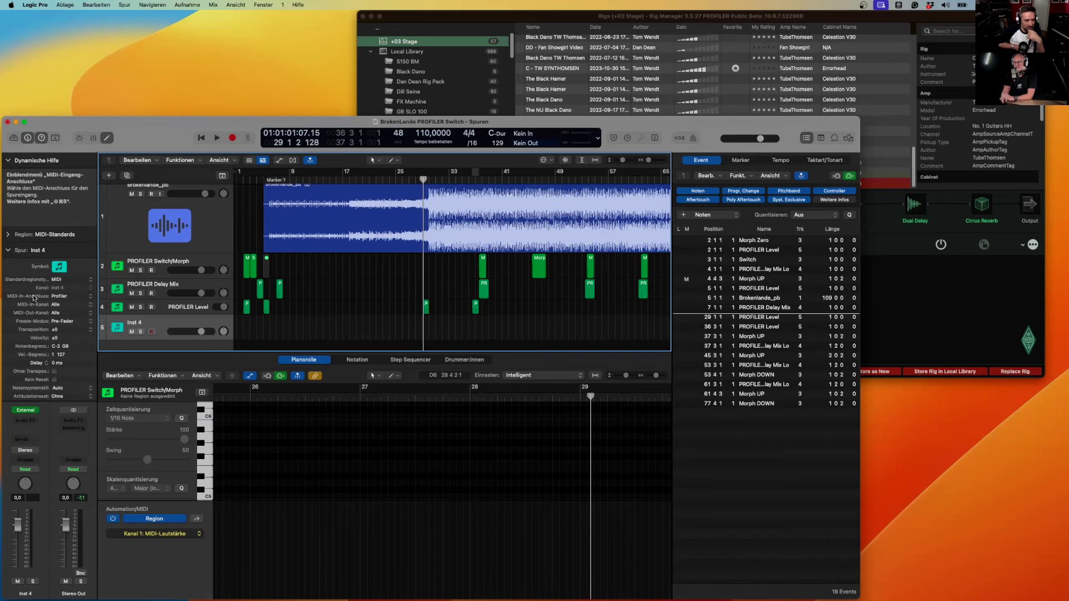
pyautogui.click(7, 251)
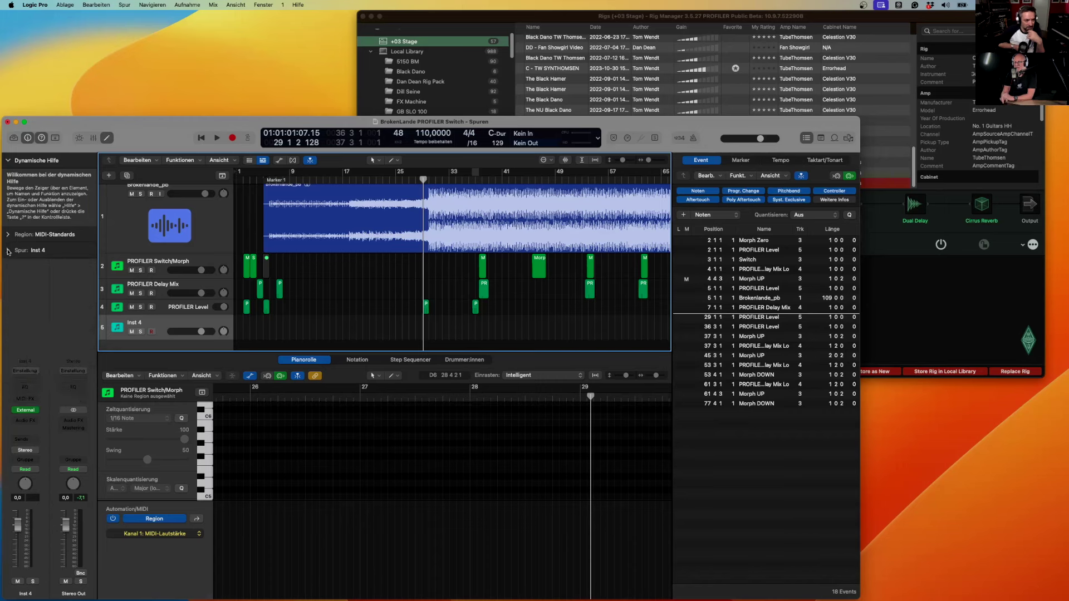
# - Set the MIDI destination to Profiler in the Inst 4 track's External Instrument plug-in and close the plug-in window
pyautogui.click(25, 411)
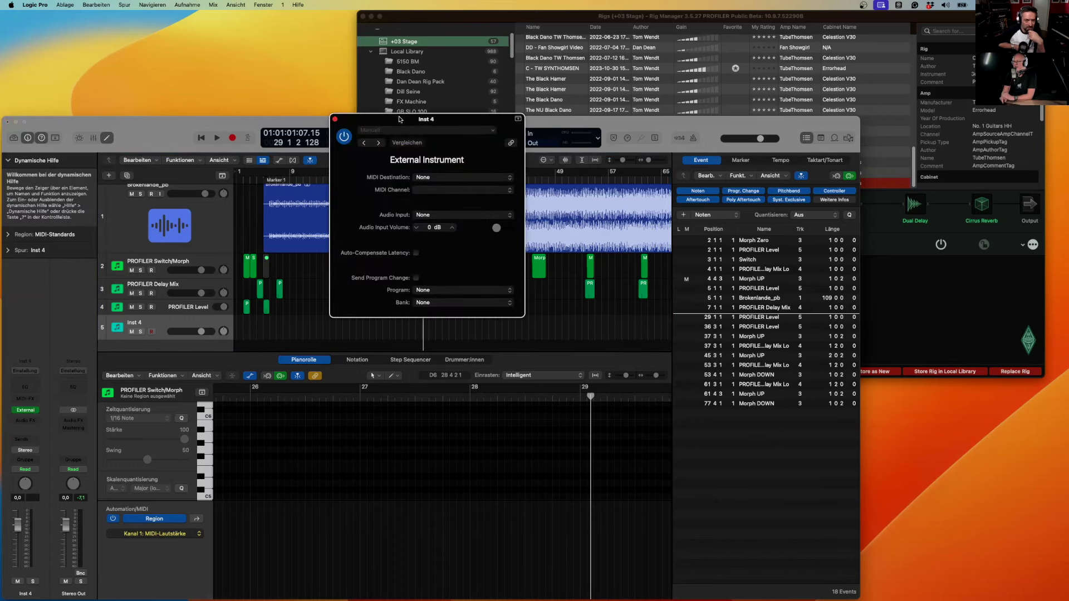
pyautogui.moveTo(401, 124); pyautogui.dragTo(76, 327)
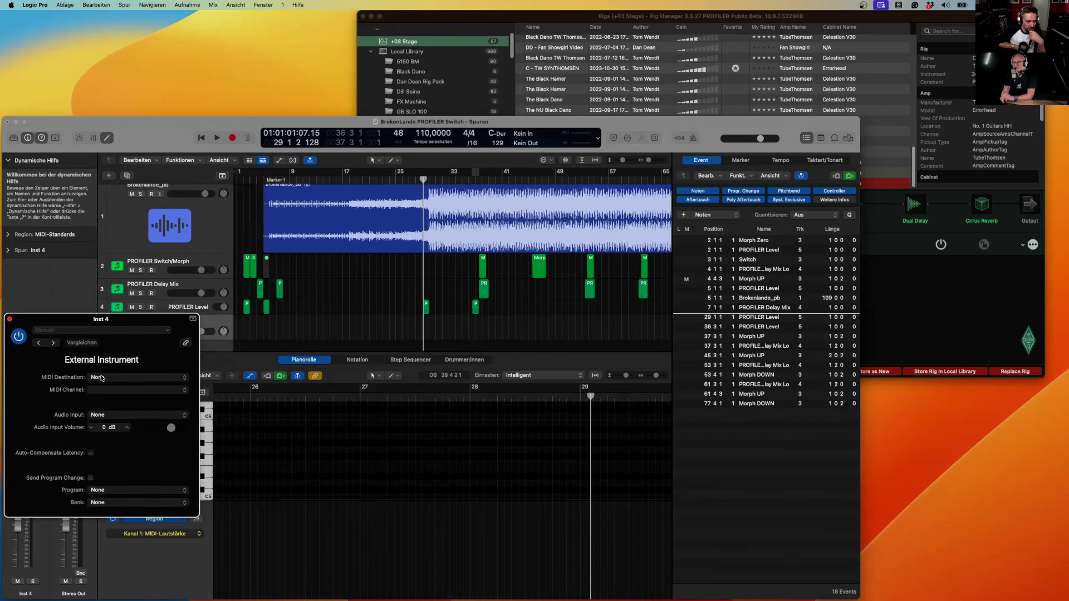
pyautogui.click(102, 378)
pyautogui.click(107, 393)
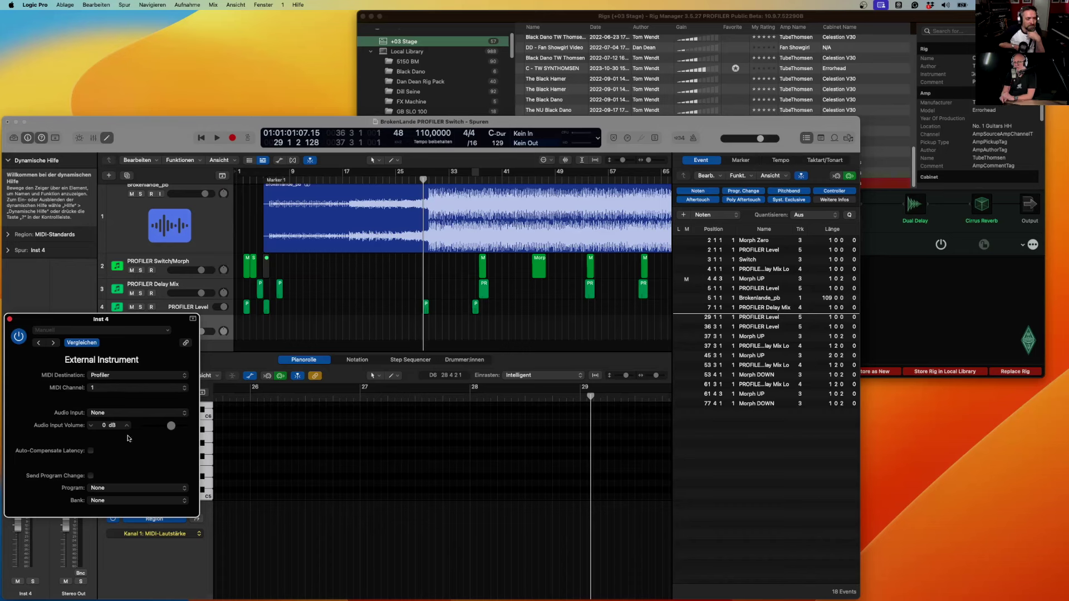
pyautogui.click(8, 320)
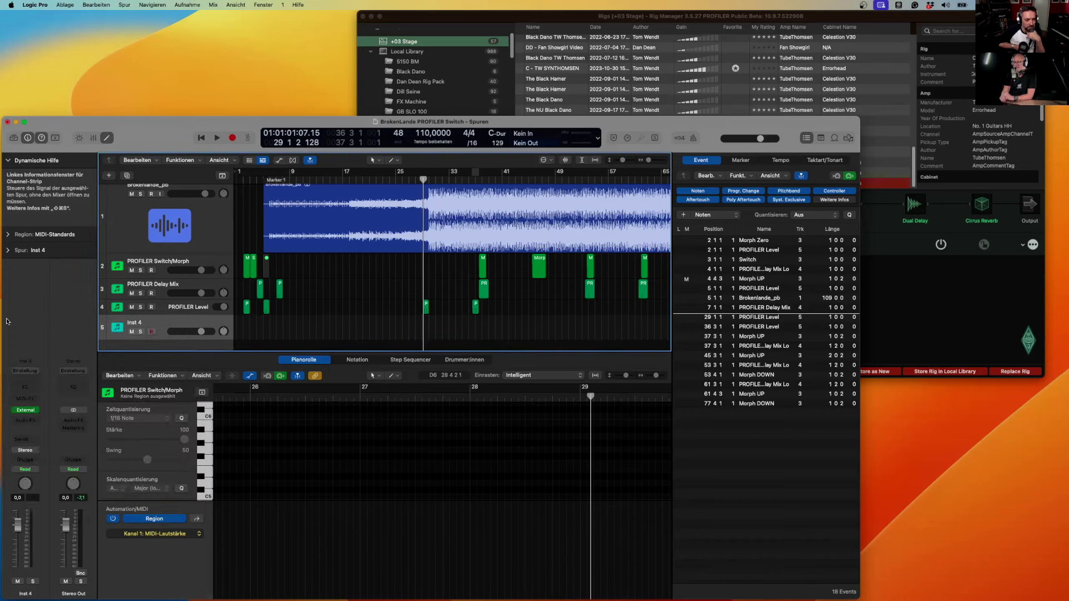
# - Check the MIDI destination and channel in the PROFILER Level track's External Instrument plug-in
pyautogui.click(162, 307)
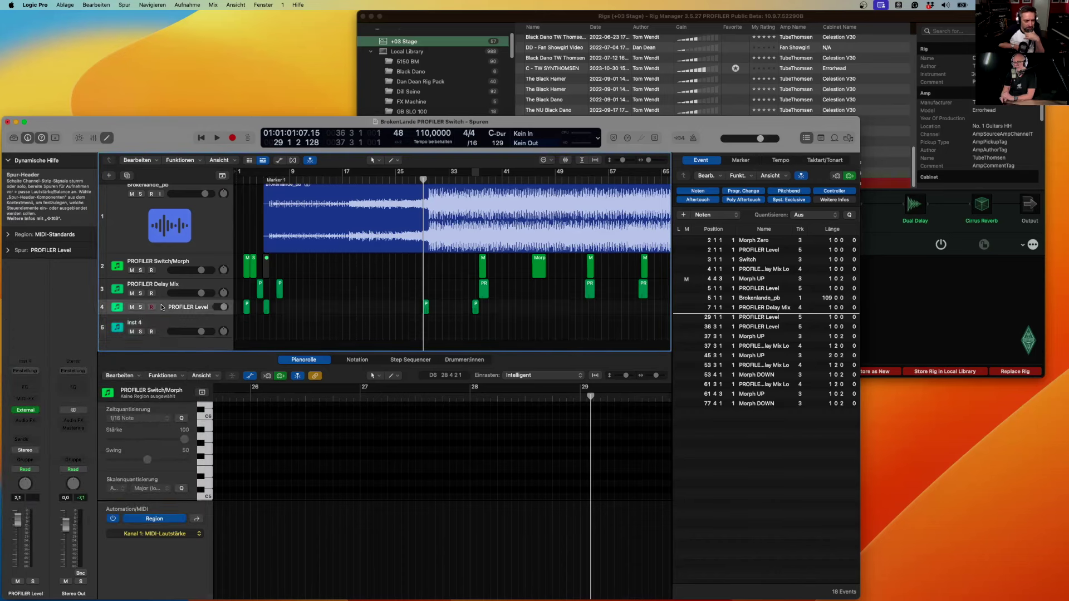
pyautogui.click(25, 411)
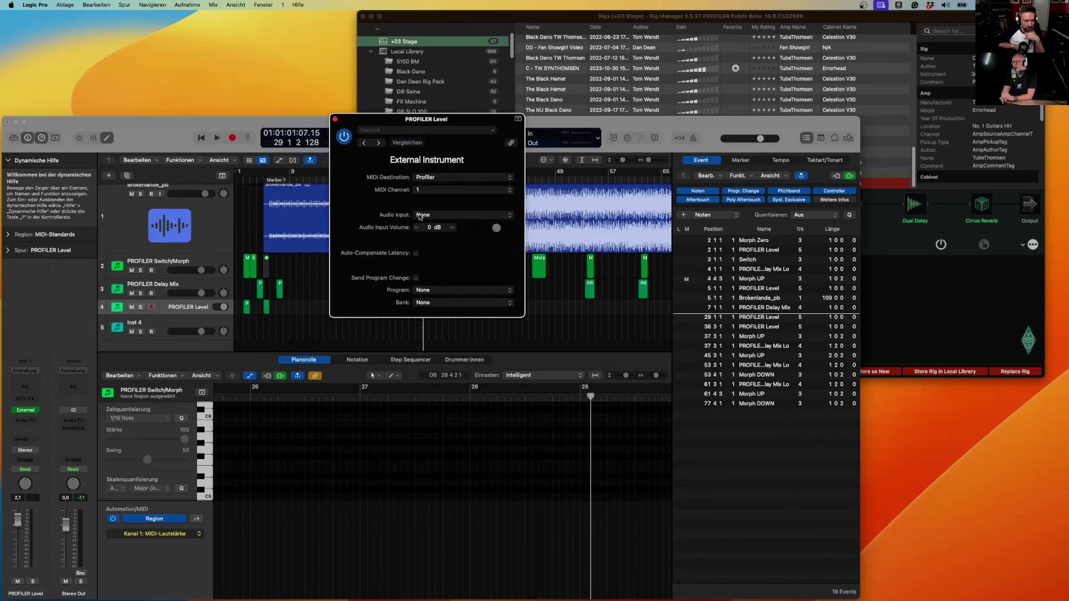
pyautogui.click(336, 120)
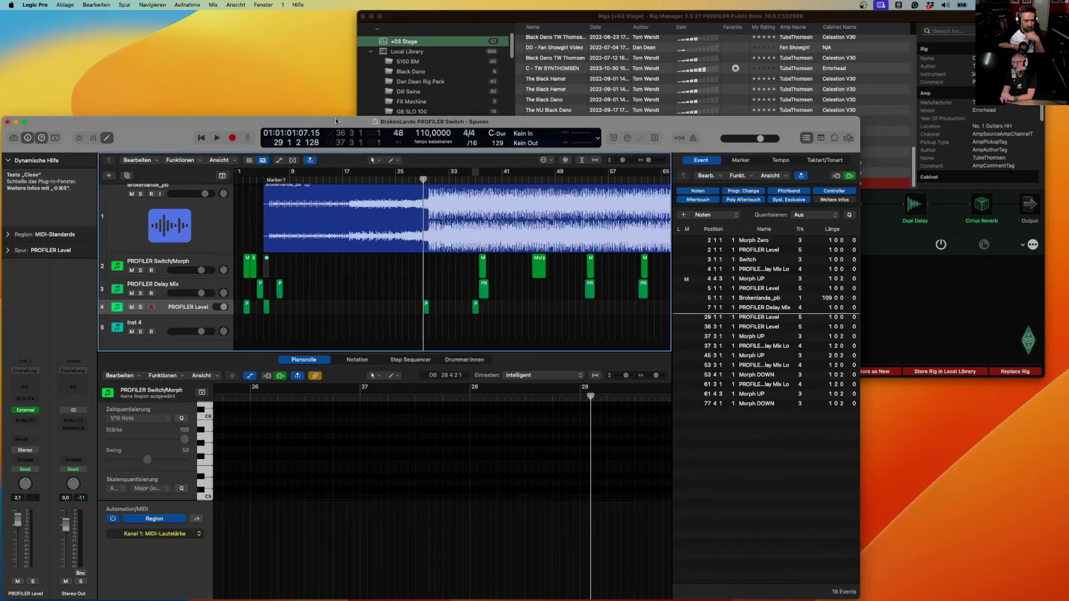
# - Delete the Inst 4 track
pyautogui.click(167, 324)
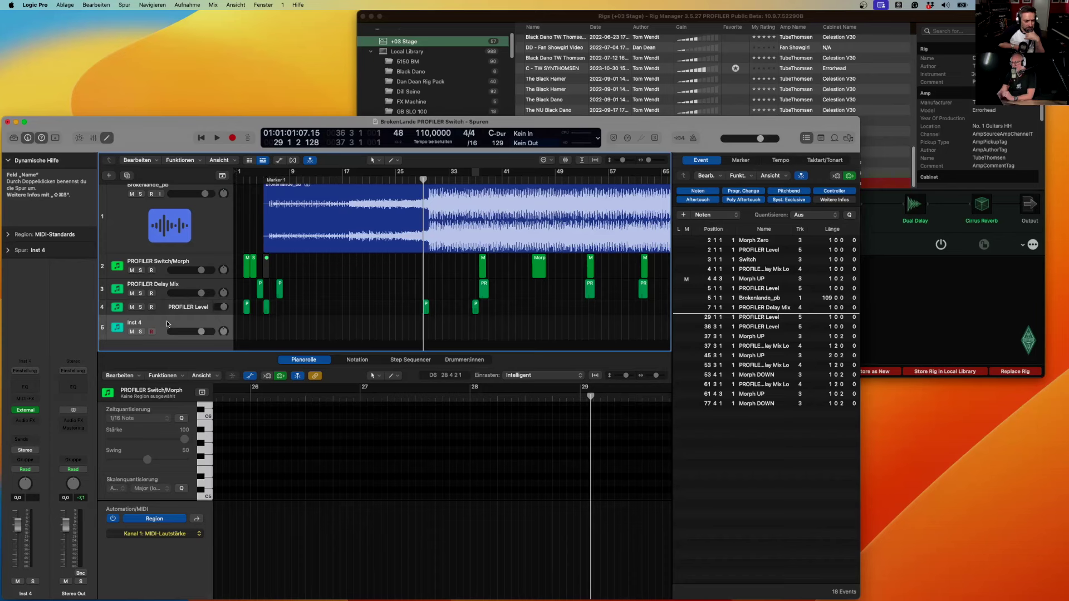
pyautogui.press('super+BackSpace')
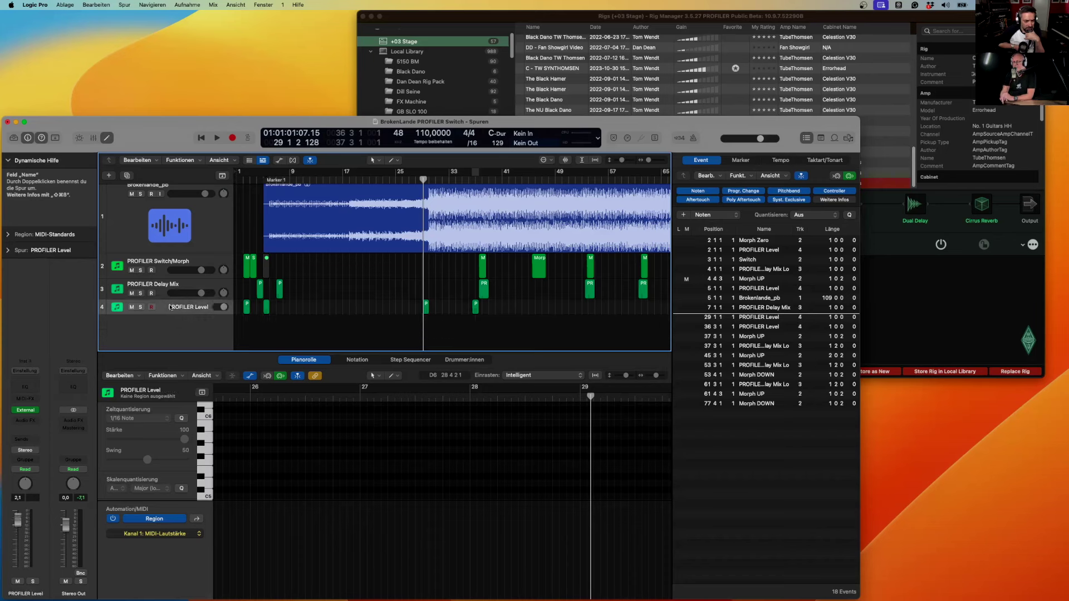
# - Show the events of the Morph Zero region on the PROFILER Switch/Morph track, place the playhead at bar 2 and select the first Expression event
pyautogui.click(165, 266)
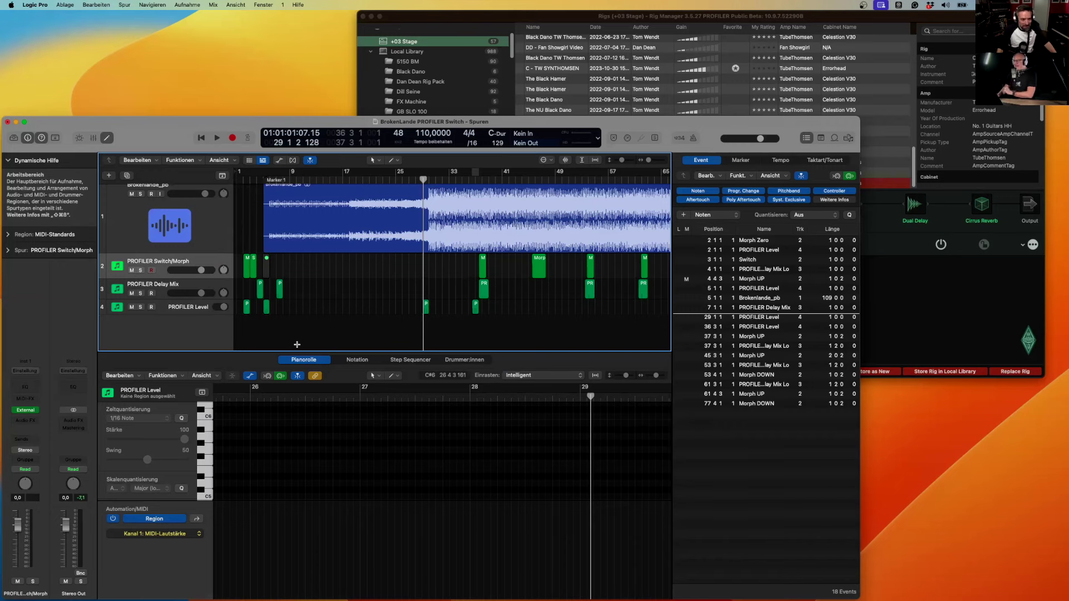
pyautogui.click(247, 267)
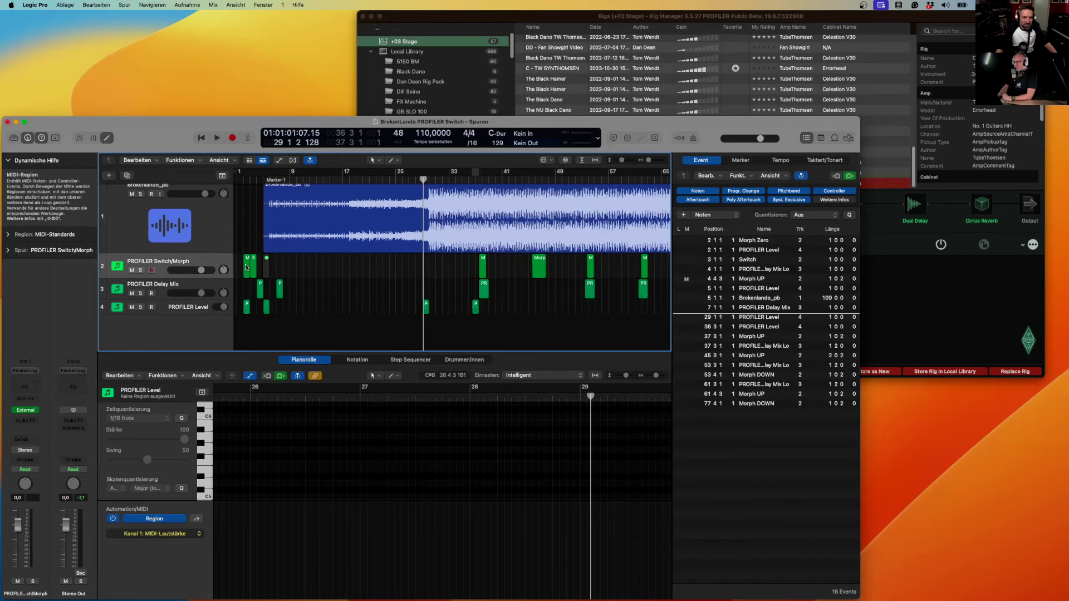
pyautogui.click(243, 179)
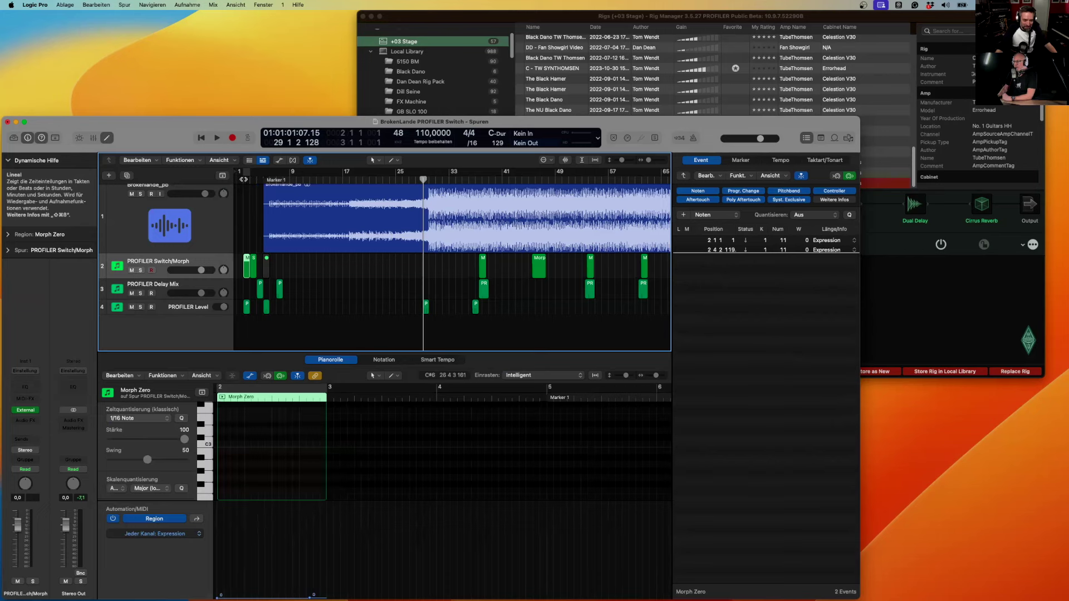
pyautogui.click(807, 138)
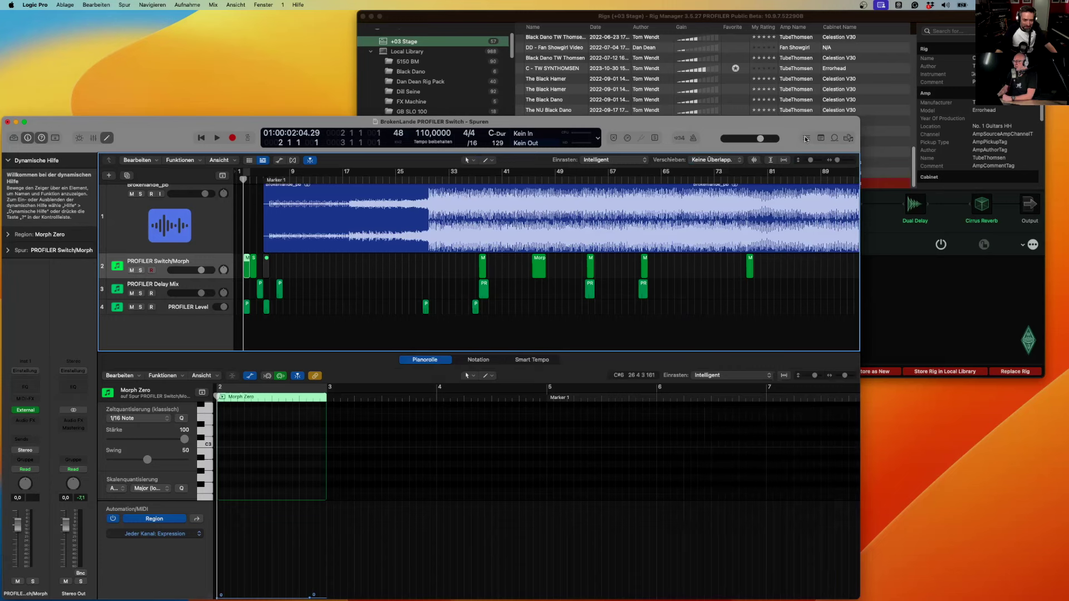
pyautogui.click(807, 138)
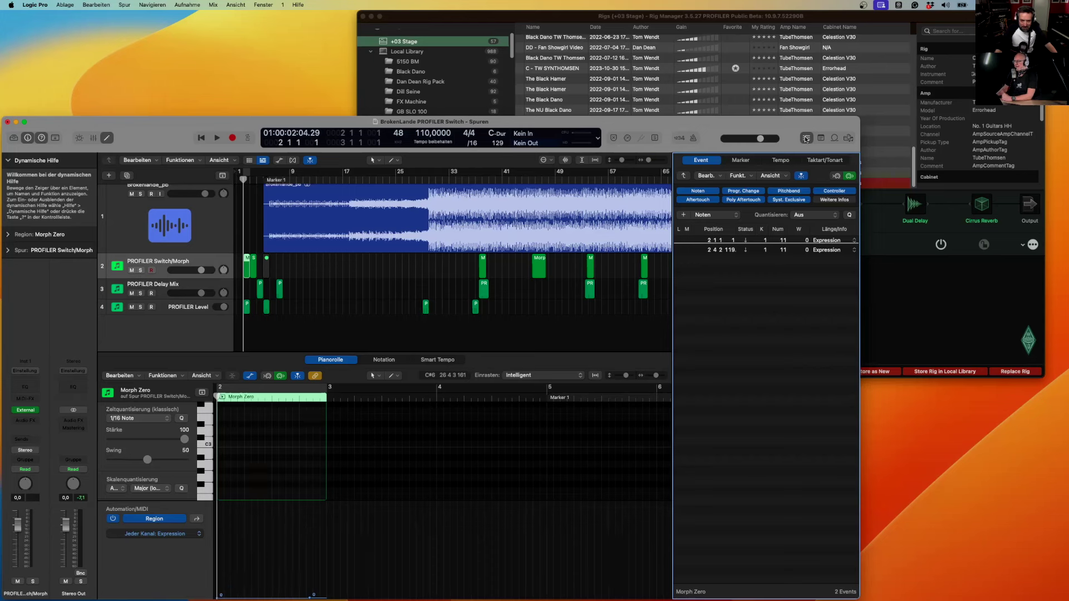
pyautogui.click(717, 243)
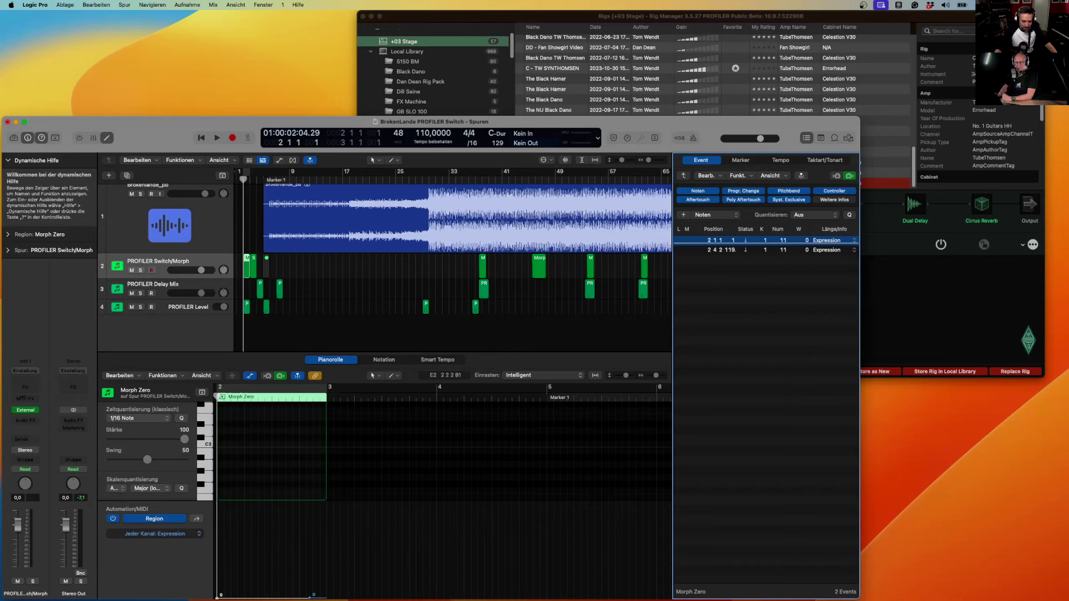
# - Switch to Finder, open kemper-midi-data.pdf from Filme > Kemper Podcast > Switching Episode, and close the Finder window
pyautogui.press('super+alt+space')
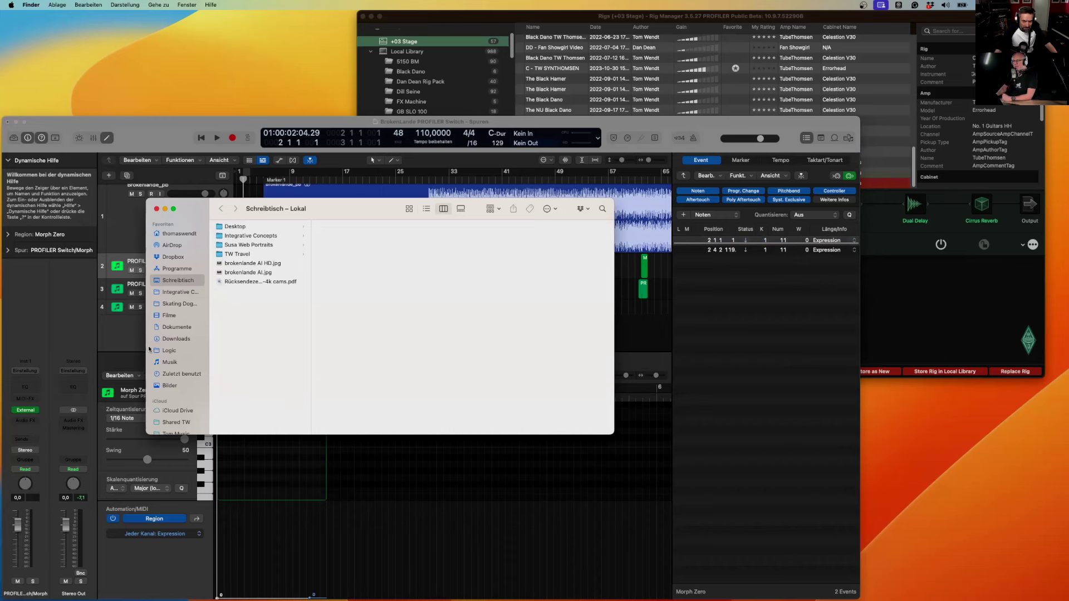
pyautogui.click(166, 315)
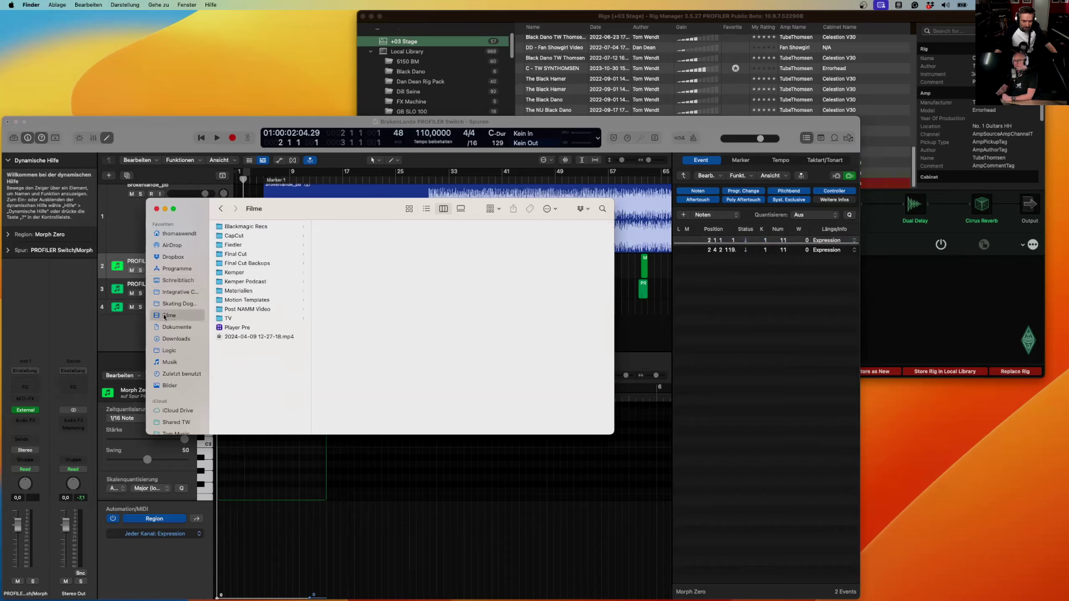
pyautogui.click(234, 272)
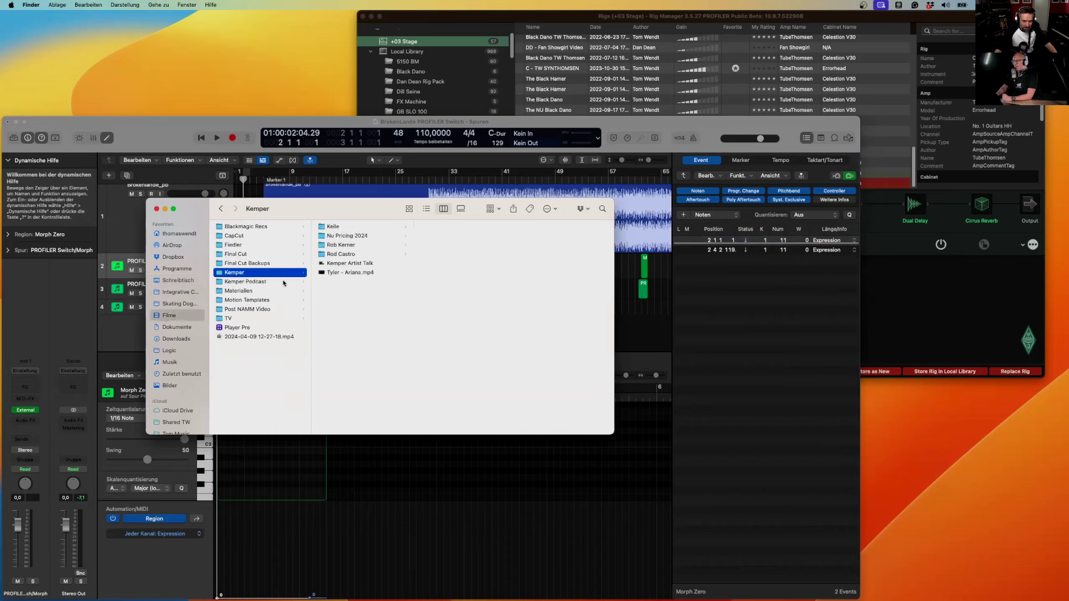
pyautogui.click(349, 264)
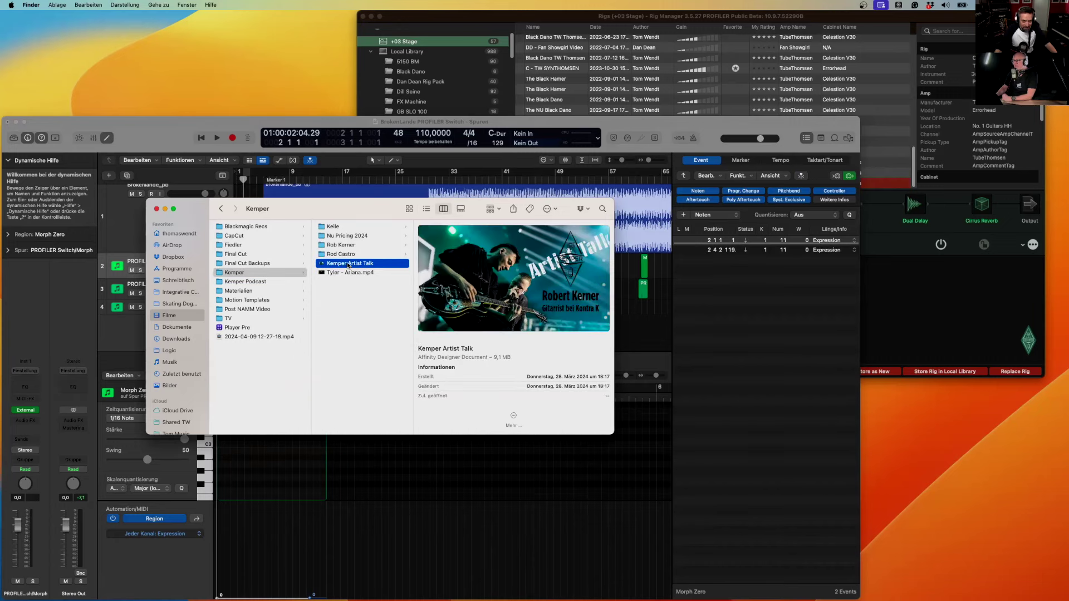
pyautogui.click(279, 281)
pyautogui.click(371, 227)
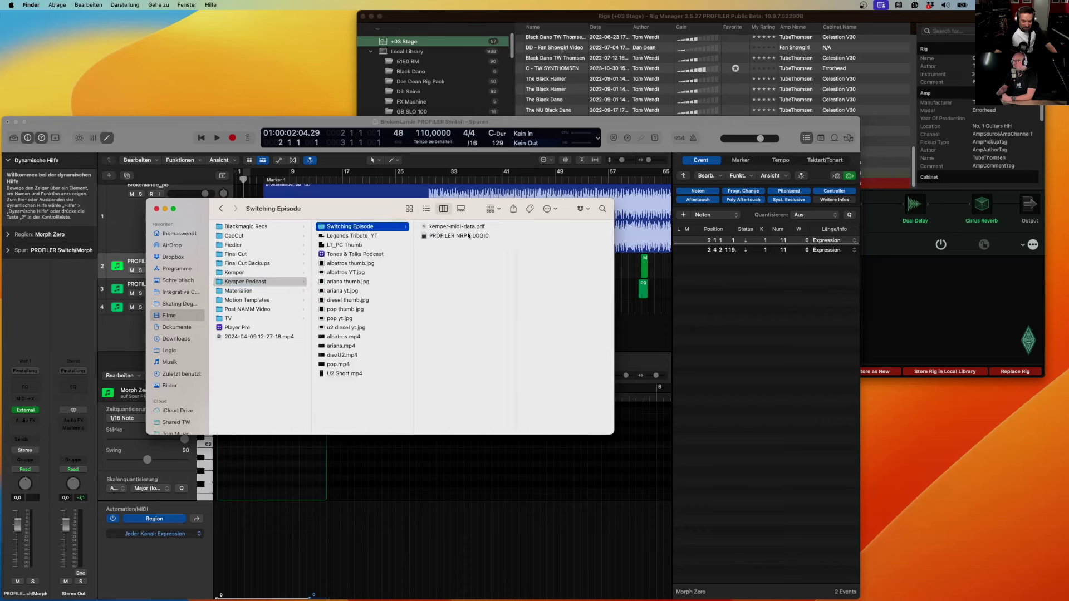
pyautogui.click(454, 228)
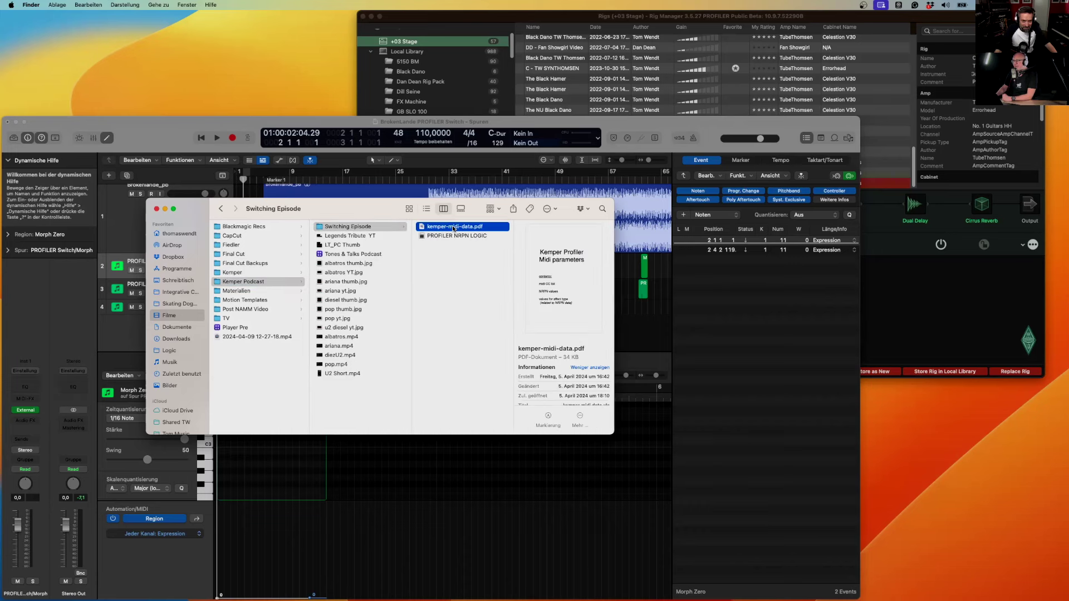
pyautogui.click(454, 227)
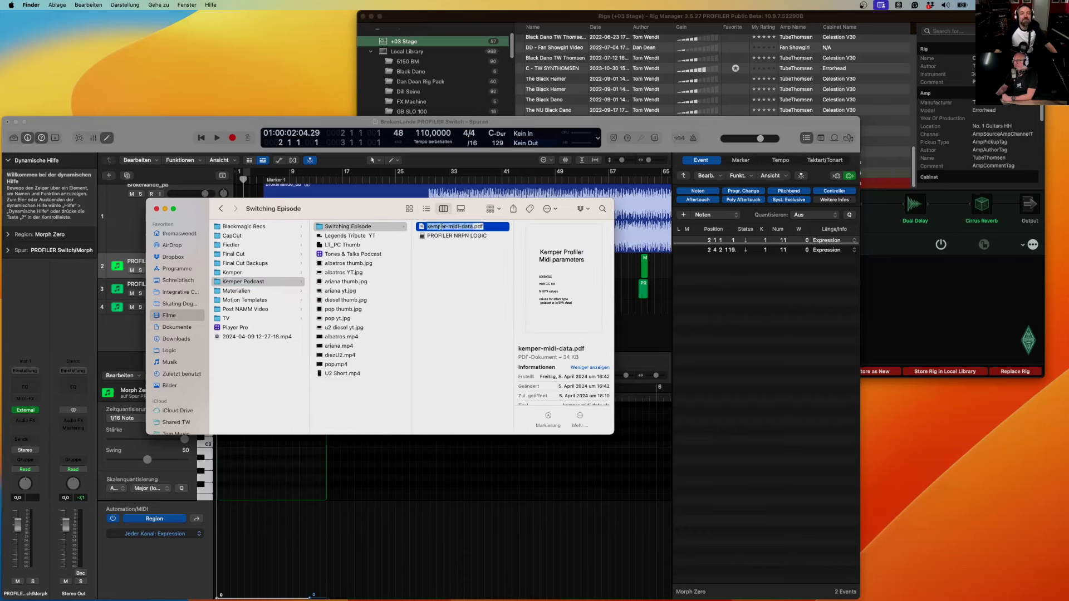
pyautogui.click(423, 228)
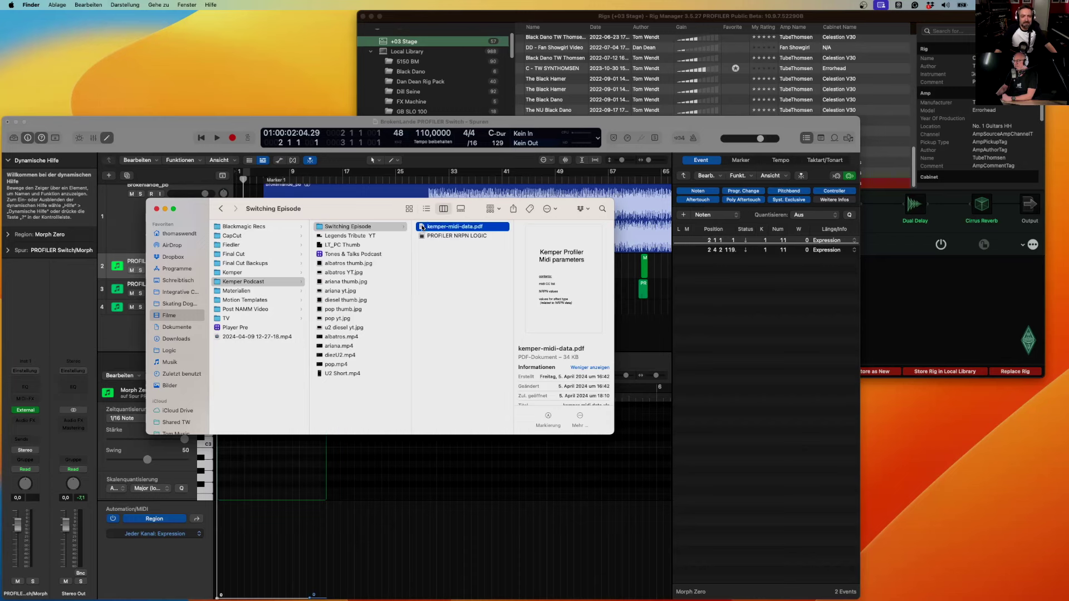
pyautogui.doubleClick(421, 228)
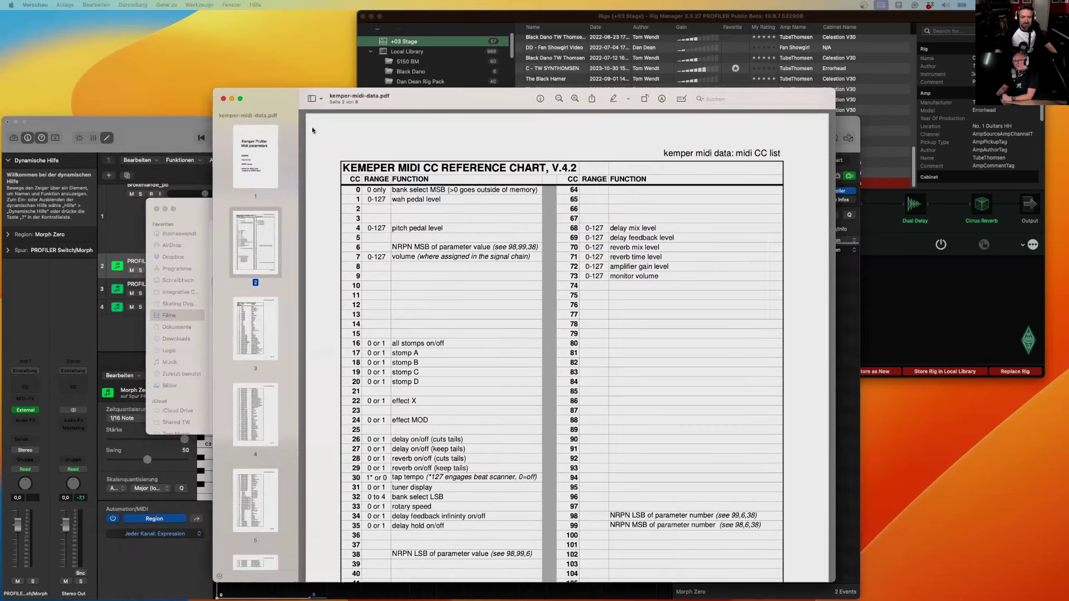
pyautogui.click(156, 209)
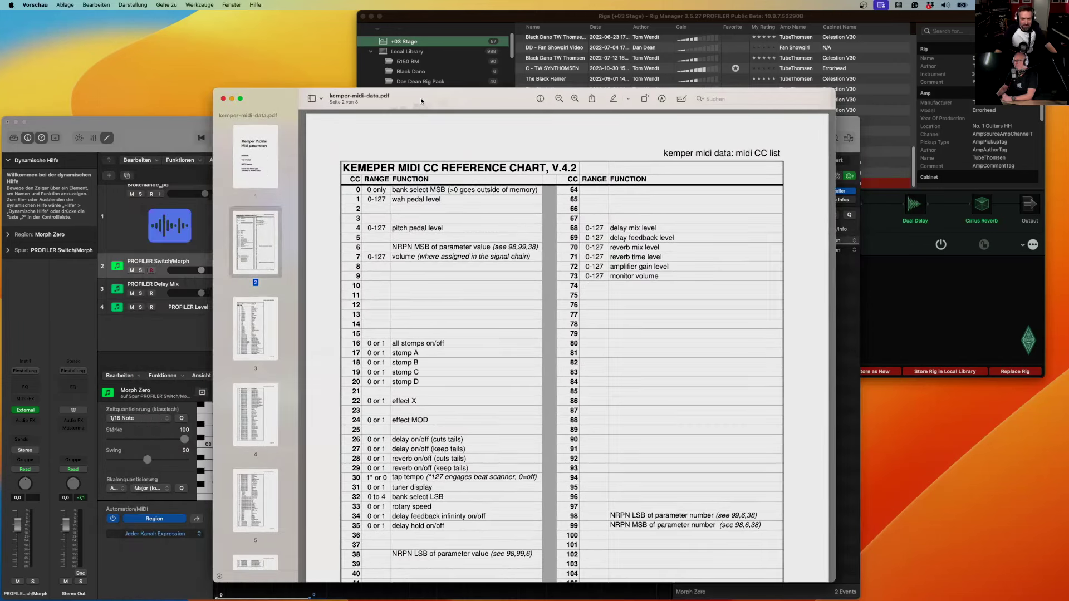
# - Move the PDF window clear of the event list and review its contents page and the MIDI CC reference chart
pyautogui.moveTo(417, 95); pyautogui.dragTo(214, 20)
pyautogui.scroll(20, 299, 192)
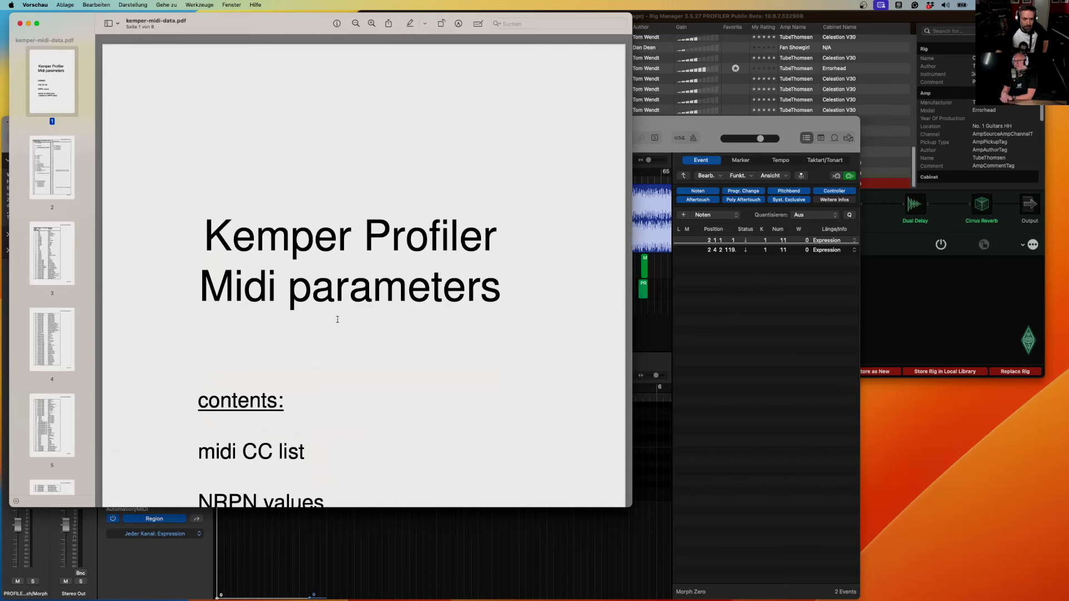
pyautogui.scroll(-8, 338, 319)
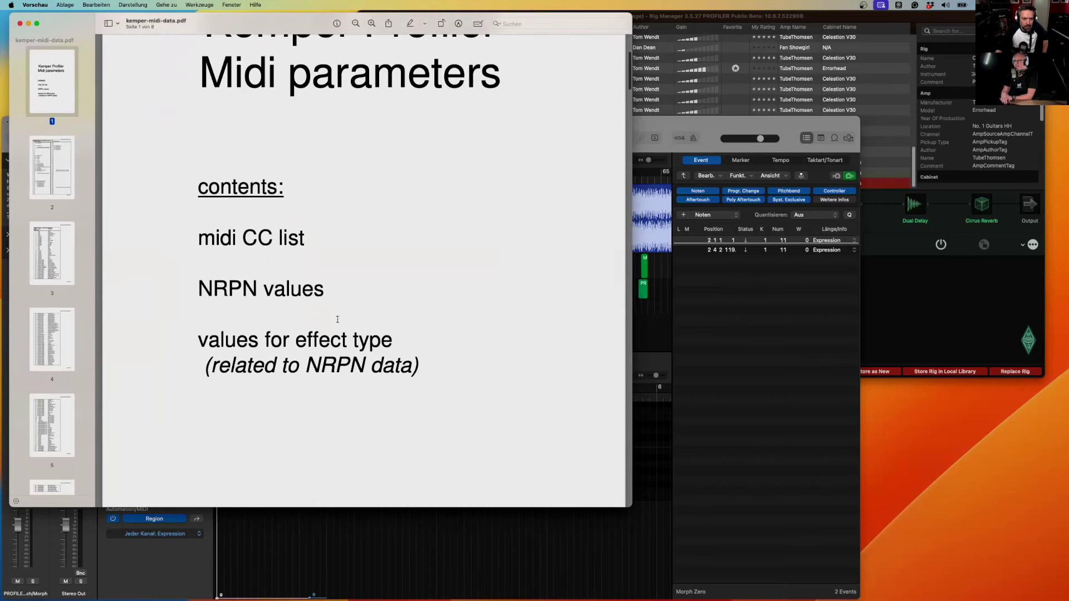
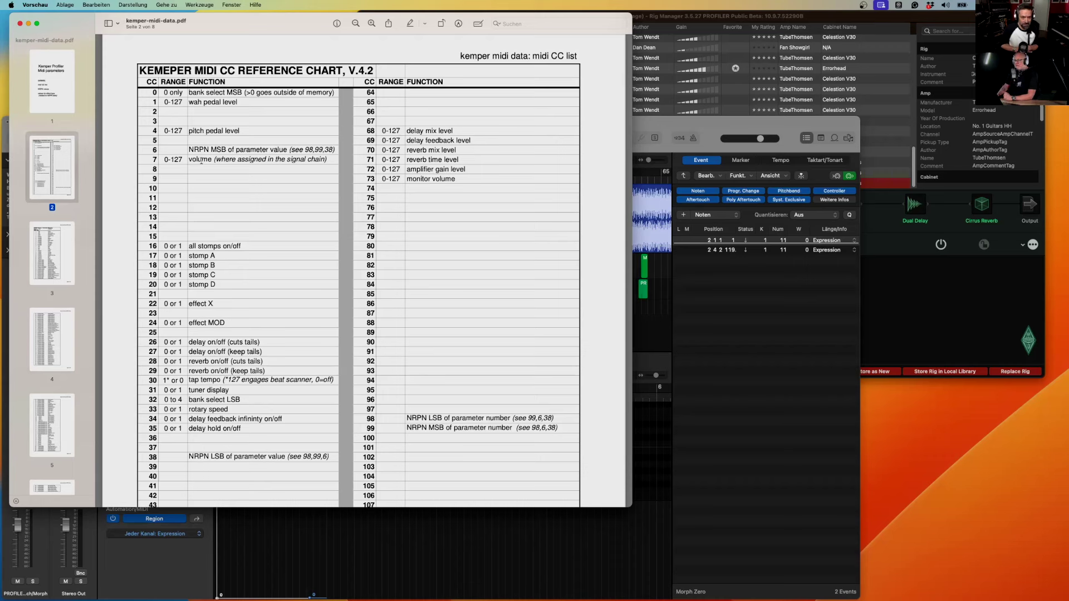
# - Switch to Rig Manager to view the rig's volume pedal settings, and return to the MIDI CC chart in the PDF
pyautogui.click(722, 18)
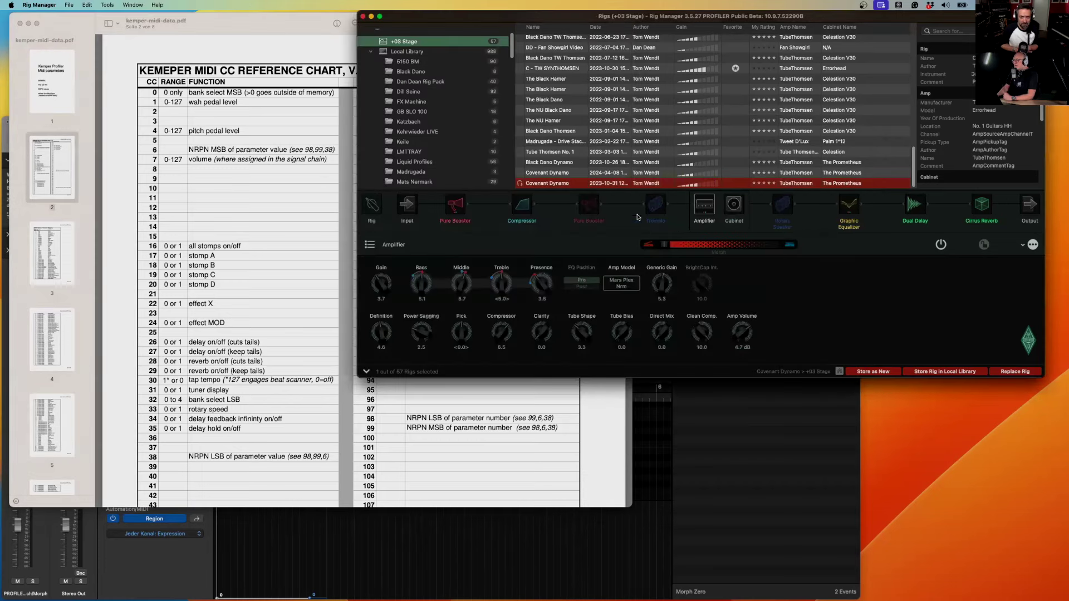
pyautogui.click(372, 207)
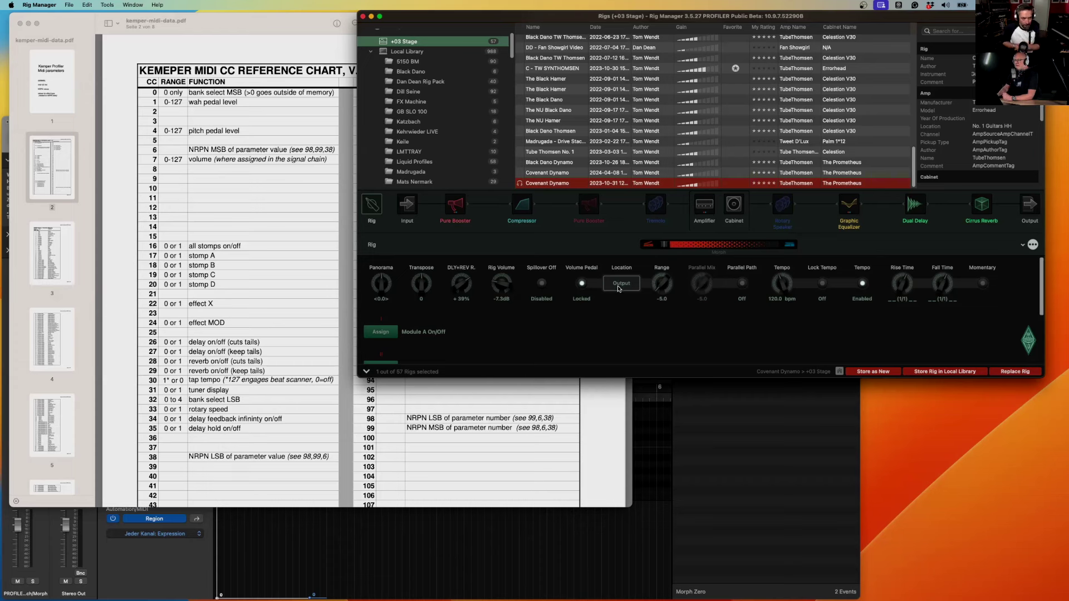
pyautogui.click(254, 216)
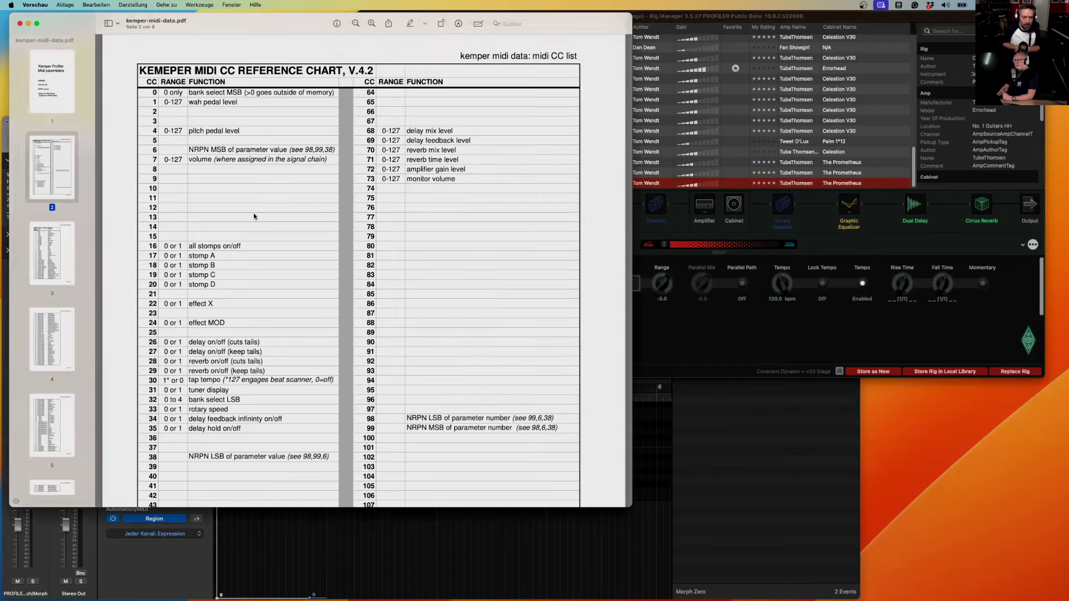
pyautogui.scroll(1, 451, 280)
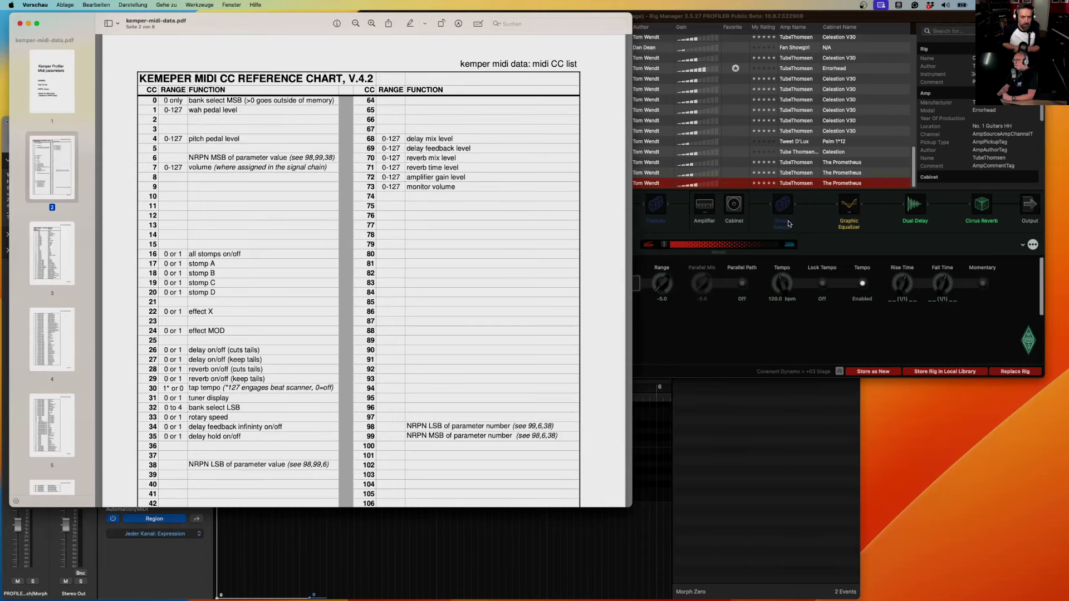
# - View the Dual Delay module's Mix settings in Rig Manager, and return to the PDF to review the CC reference chart
pyautogui.click(818, 231)
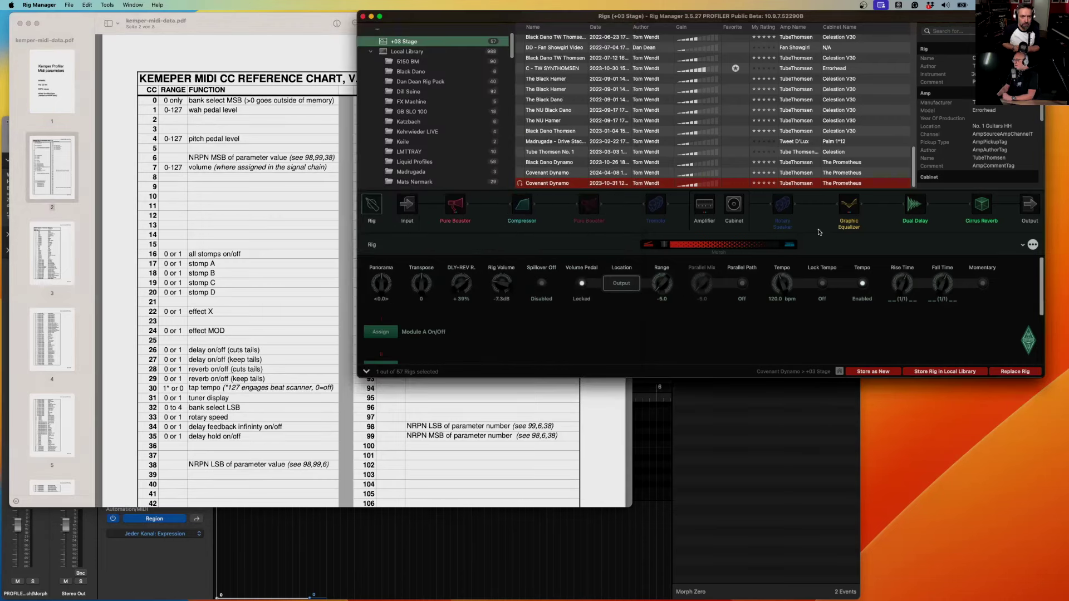
pyautogui.click(913, 204)
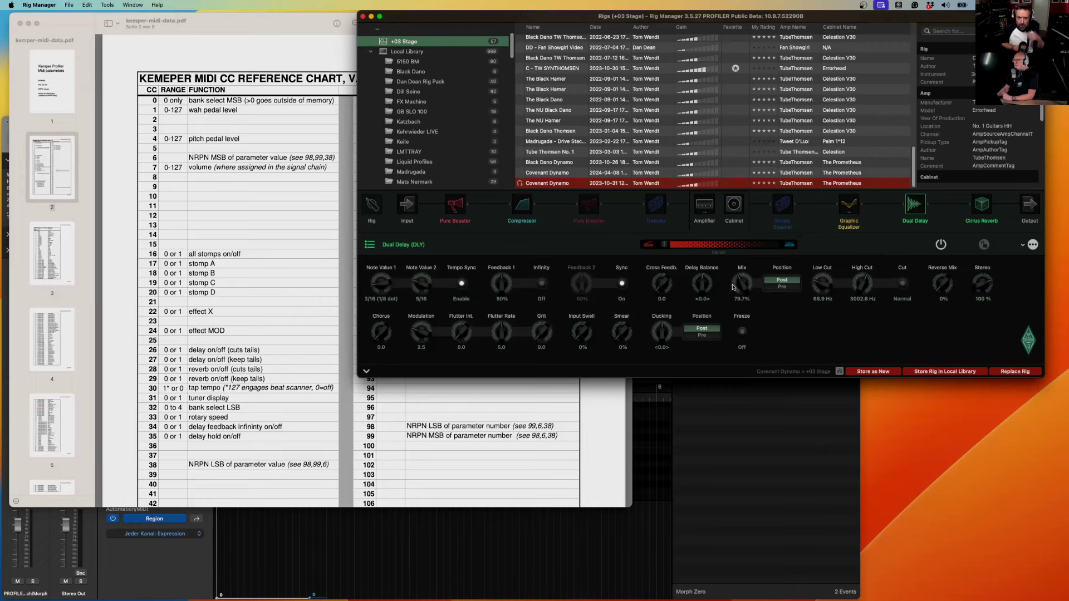
pyautogui.click(285, 224)
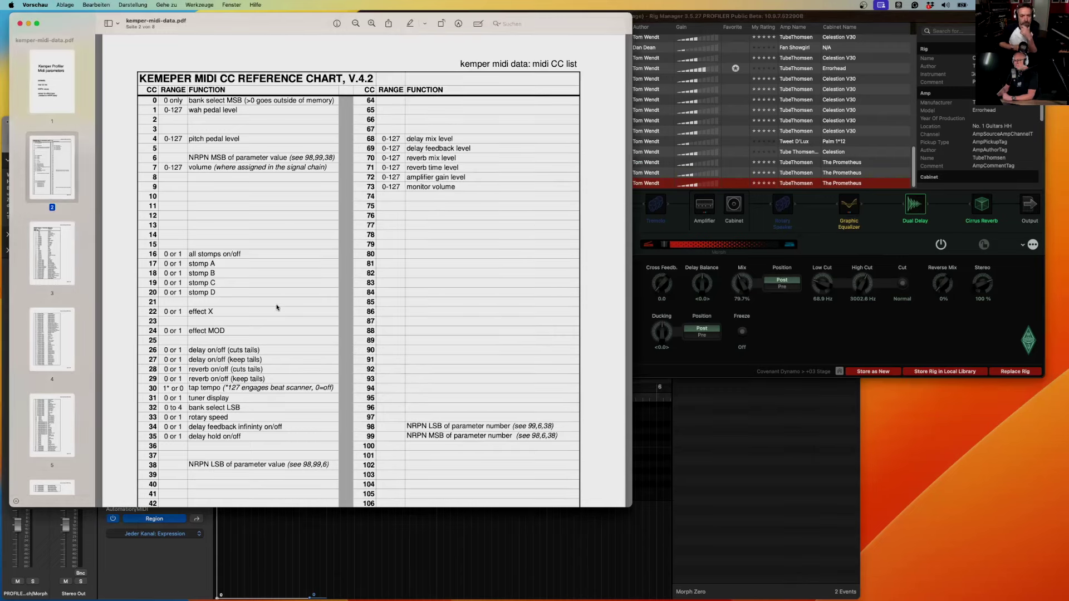
pyautogui.scroll(-2, 274, 302)
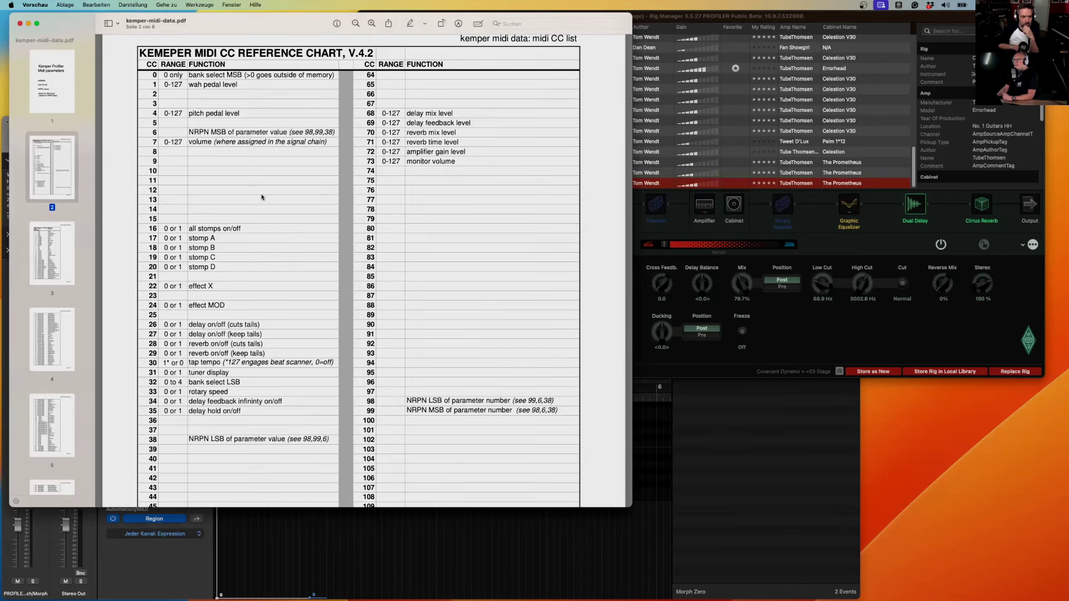
pyautogui.scroll(2, 278, 202)
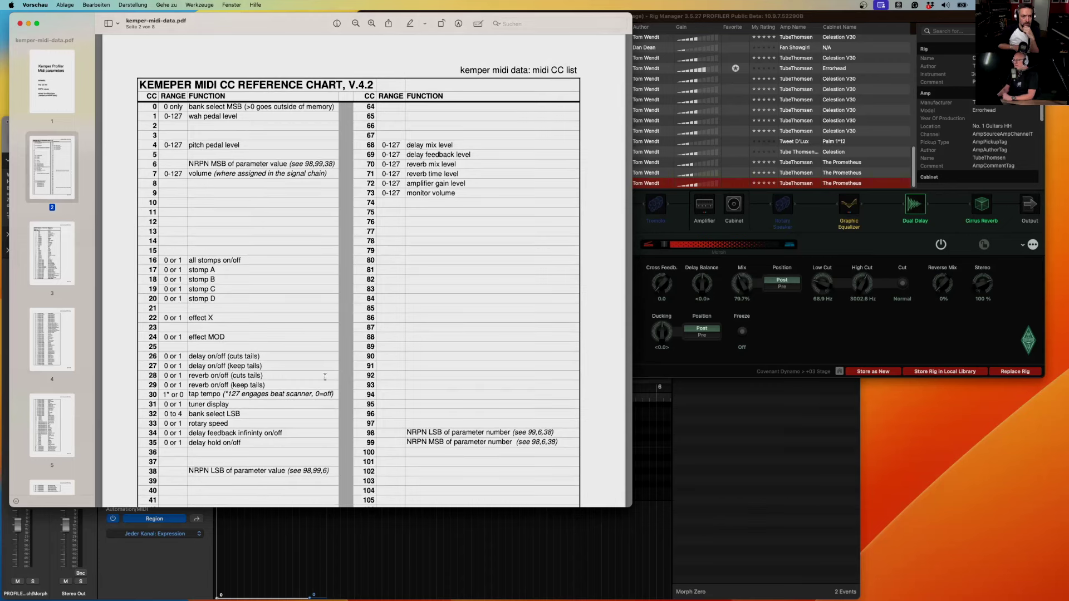
# - Switch to Logic Pro to view the Morph Zero Expression events, and switch to Rig Manager to view the Amplifier settings
pyautogui.click(734, 504)
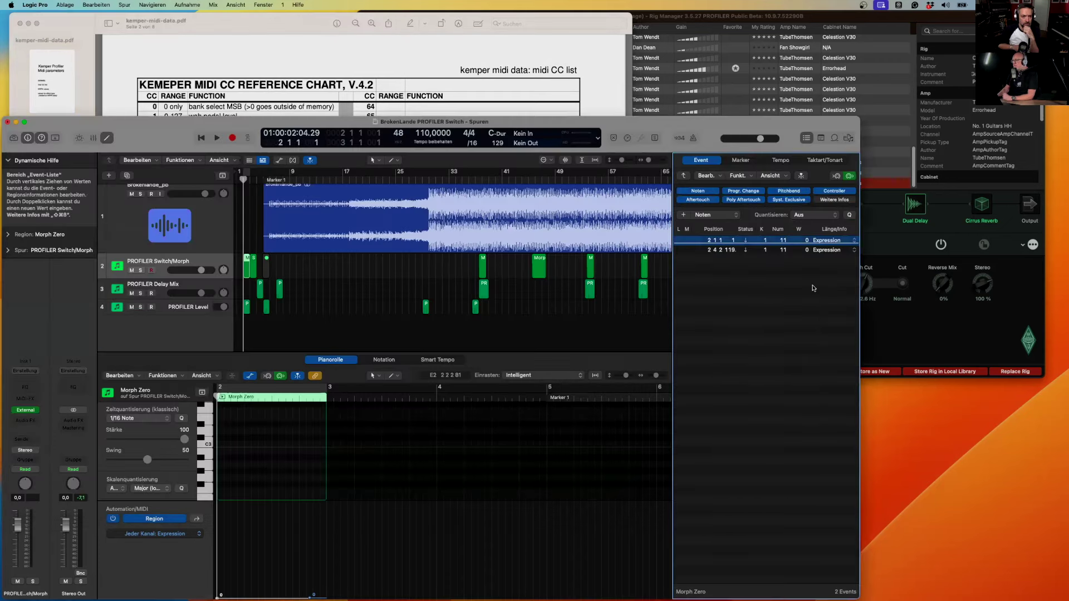
pyautogui.click(838, 250)
pyautogui.click(820, 241)
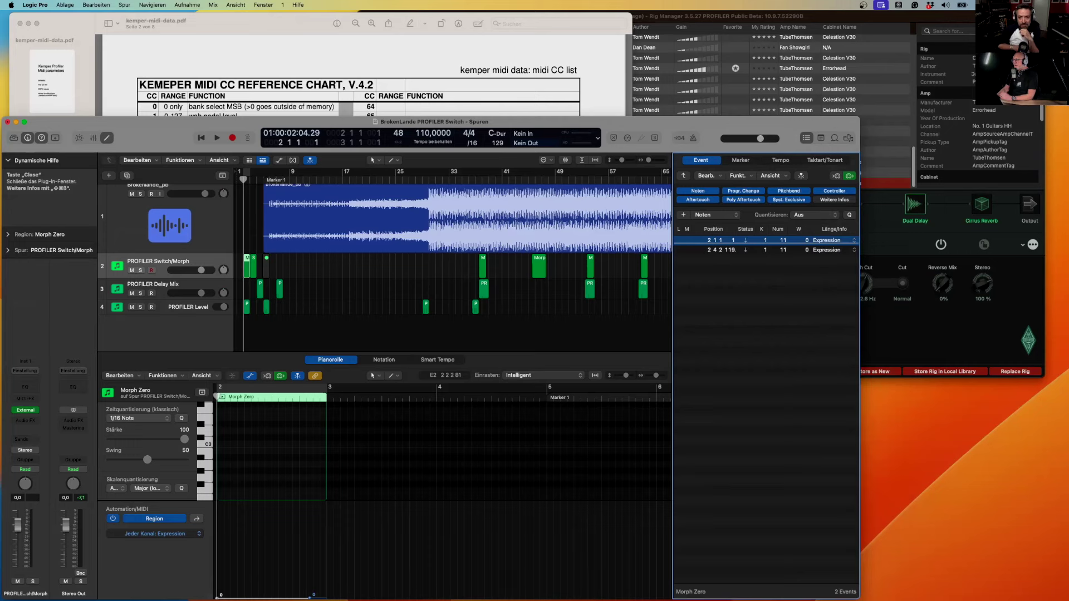
pyautogui.click(706, 16)
pyautogui.click(702, 206)
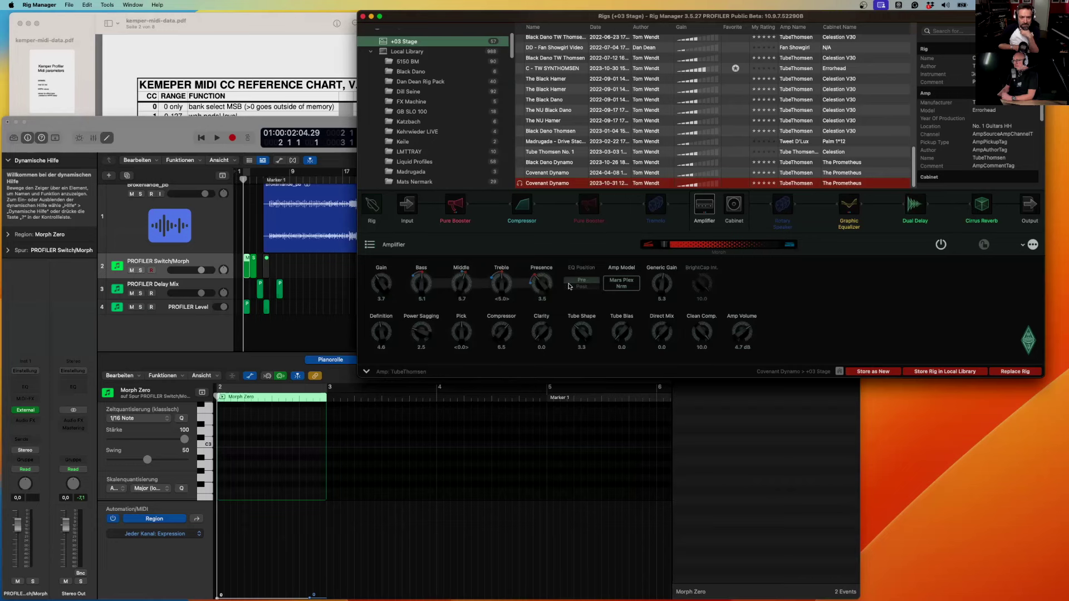
# - Switch back to Logic Pro, create one external MIDI track and move it below the PROFILER Level track
pyautogui.click(158, 335)
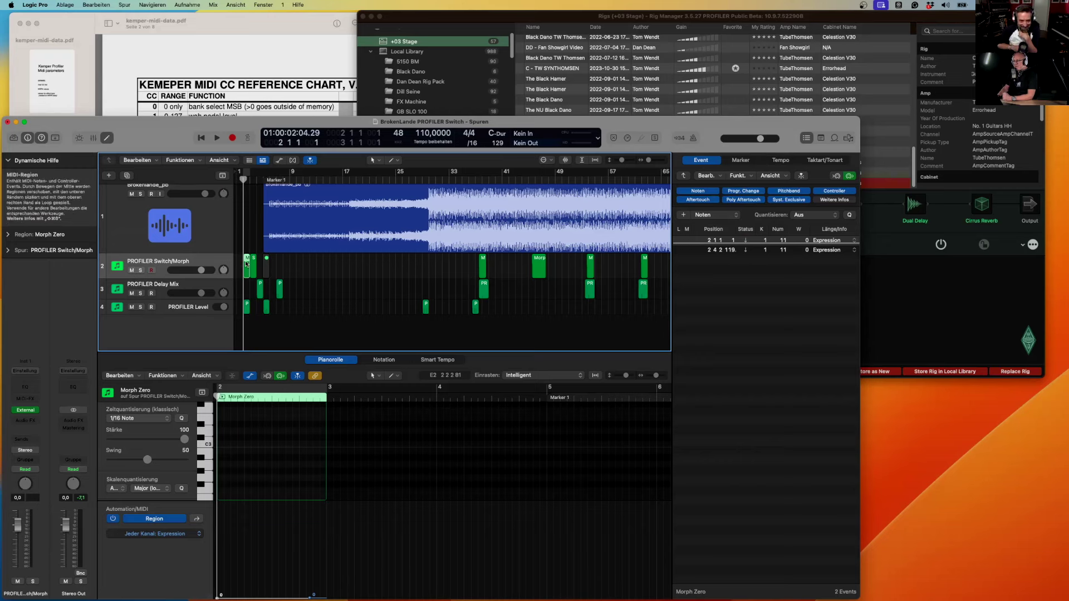
pyautogui.click(767, 289)
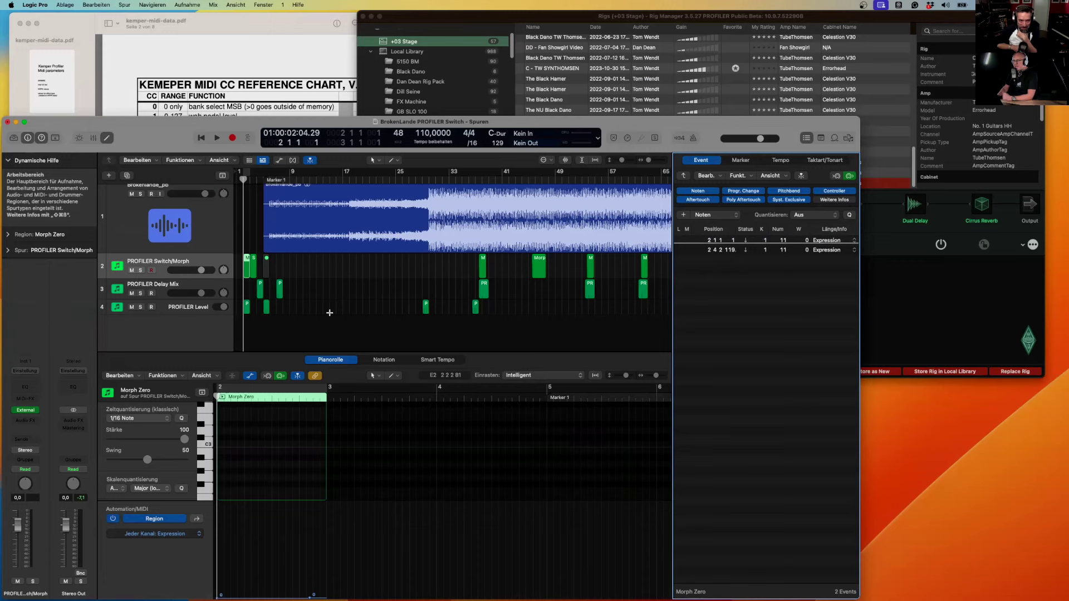
pyautogui.click(189, 335)
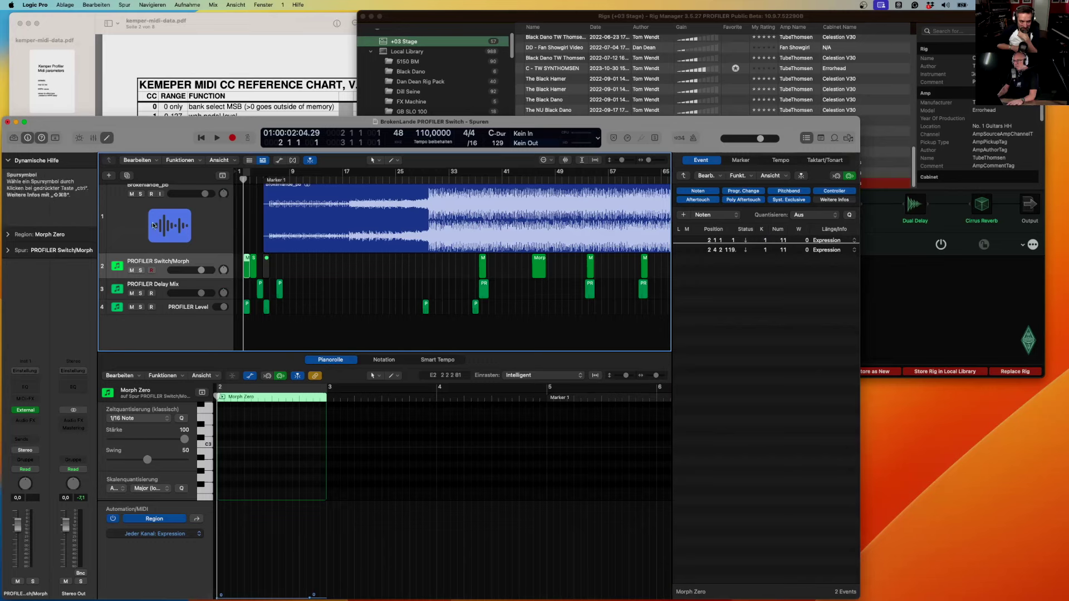
pyautogui.click(110, 176)
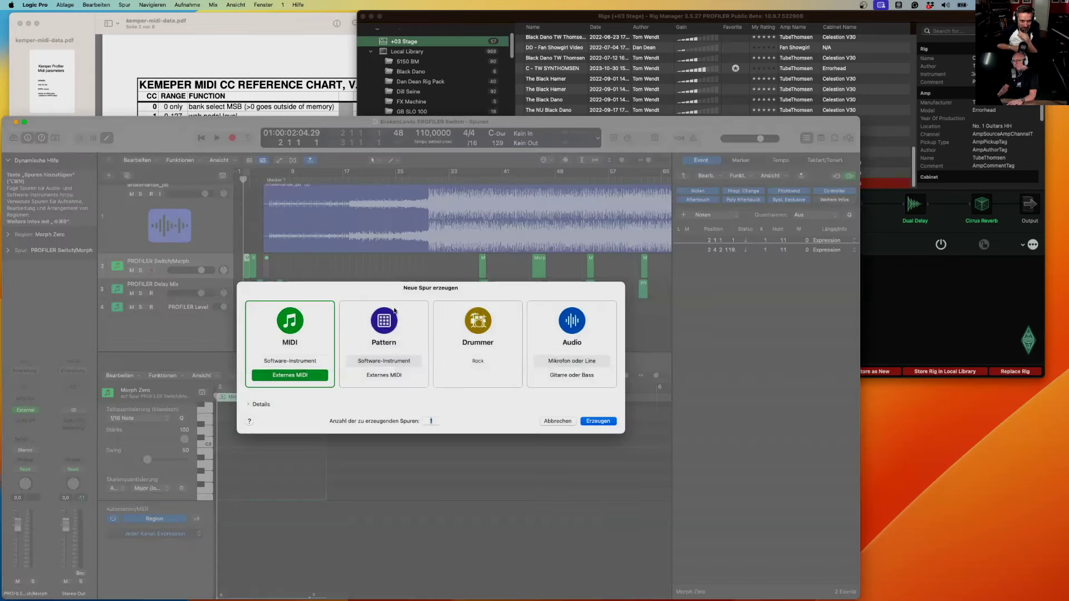
pyautogui.click(598, 422)
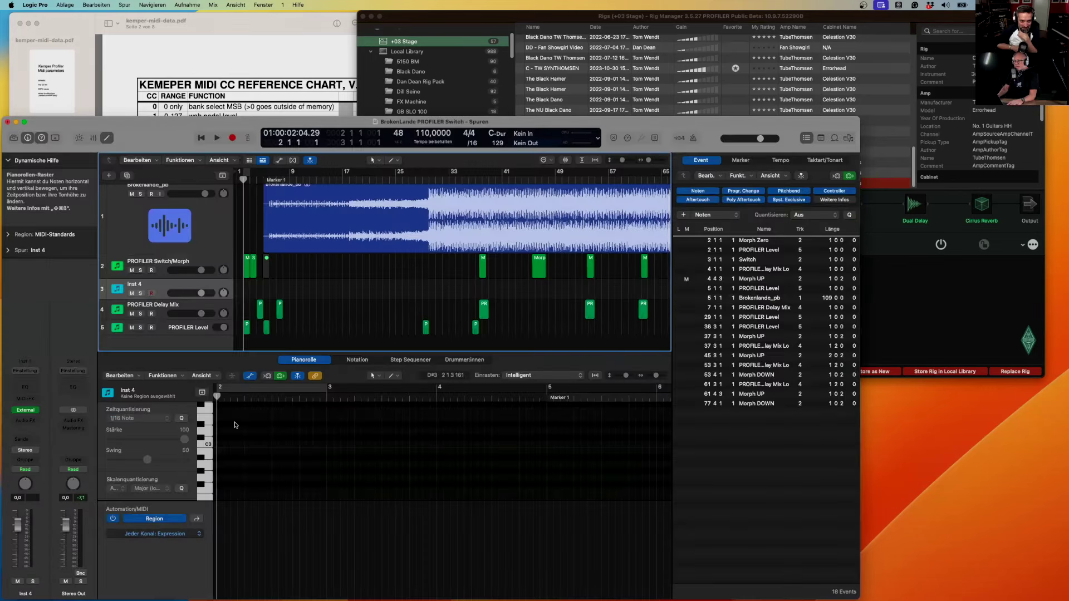
pyautogui.moveTo(159, 285); pyautogui.dragTo(175, 341)
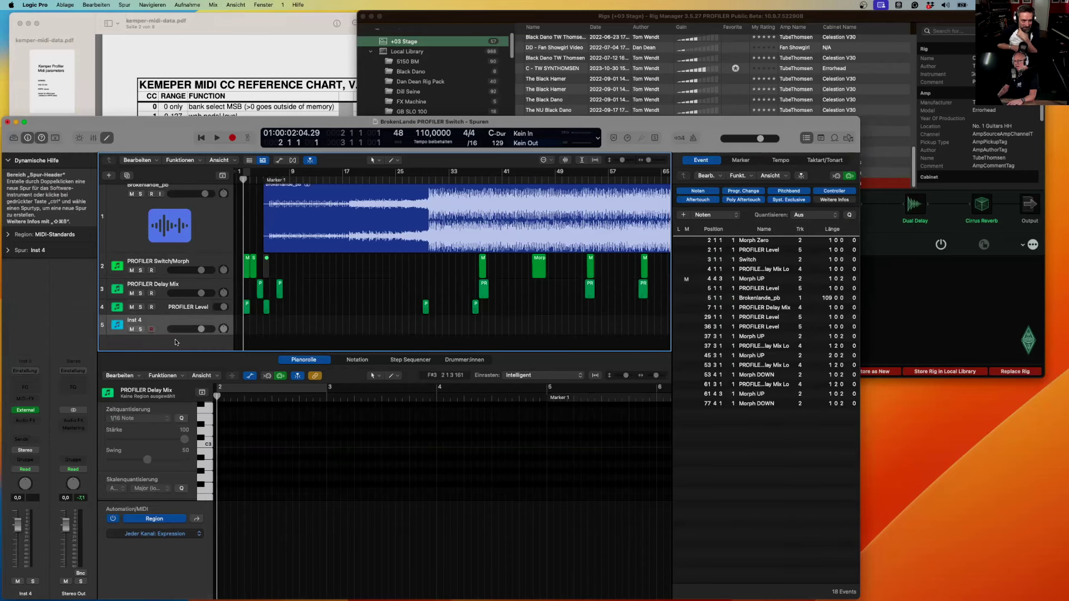
# - Set the new track's External Instrument MIDI destination to Profiler, and close the plug-in window
pyautogui.click(26, 411)
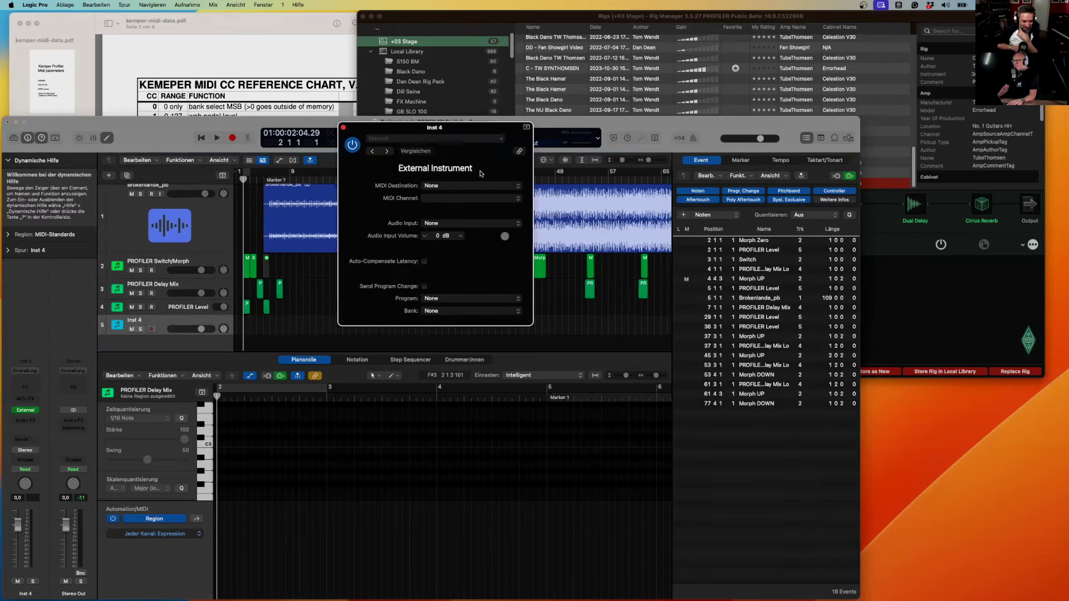
pyautogui.click(461, 186)
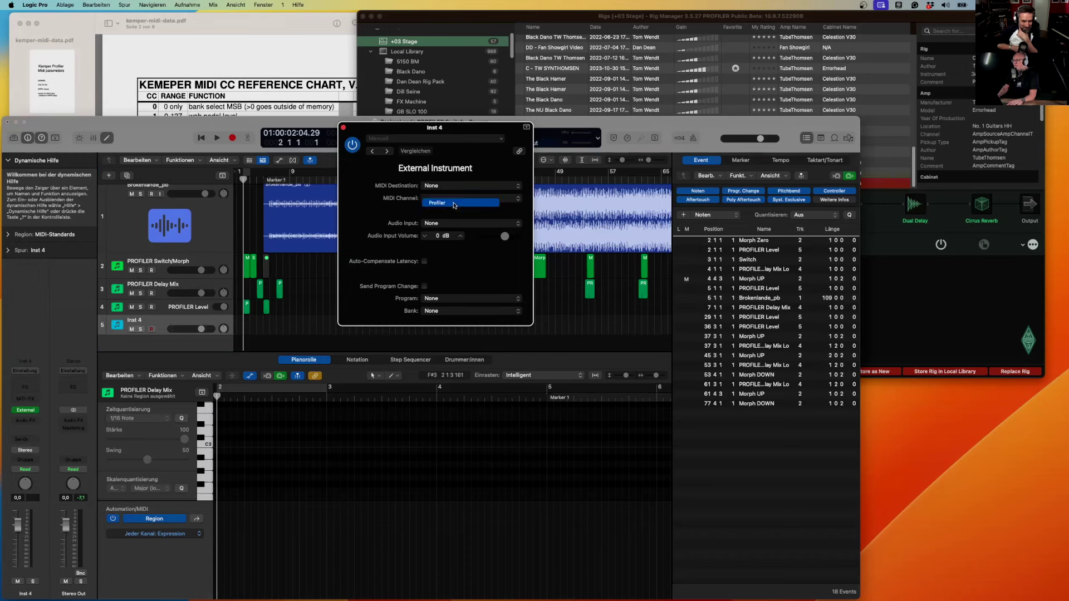
pyautogui.click(452, 204)
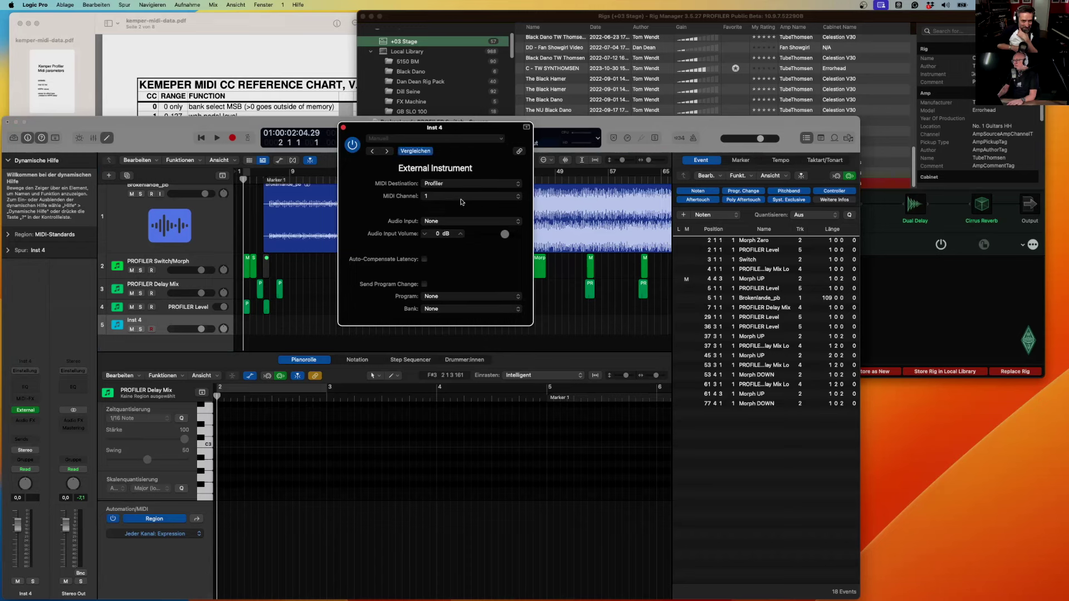
pyautogui.click(343, 127)
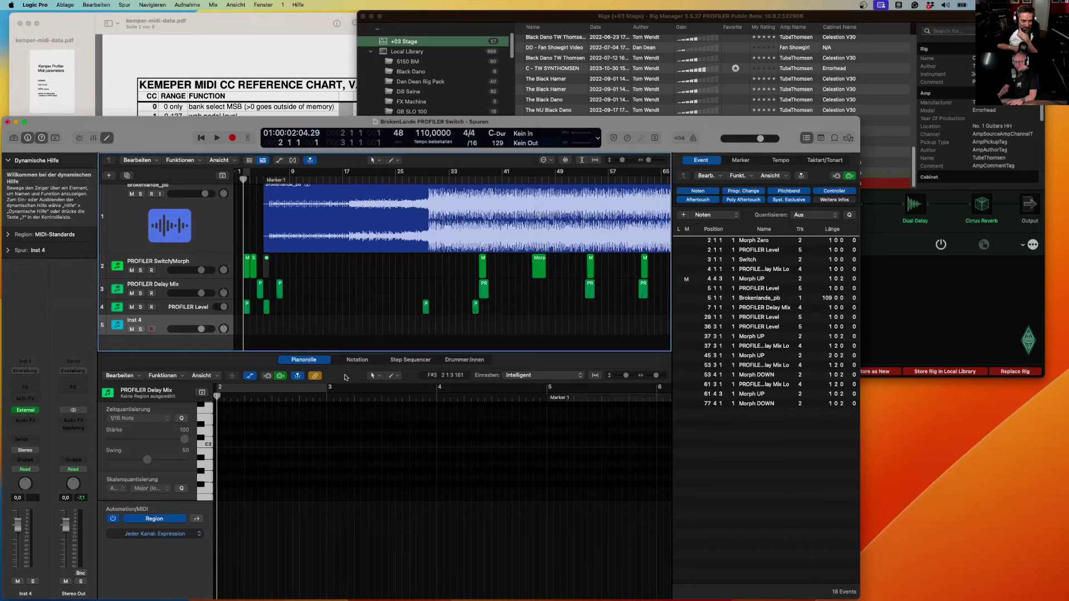
# - Create an empty MIDI region at bar 10 on the Inst 4 track and add a Controller event to it
pyautogui.click(299, 327)
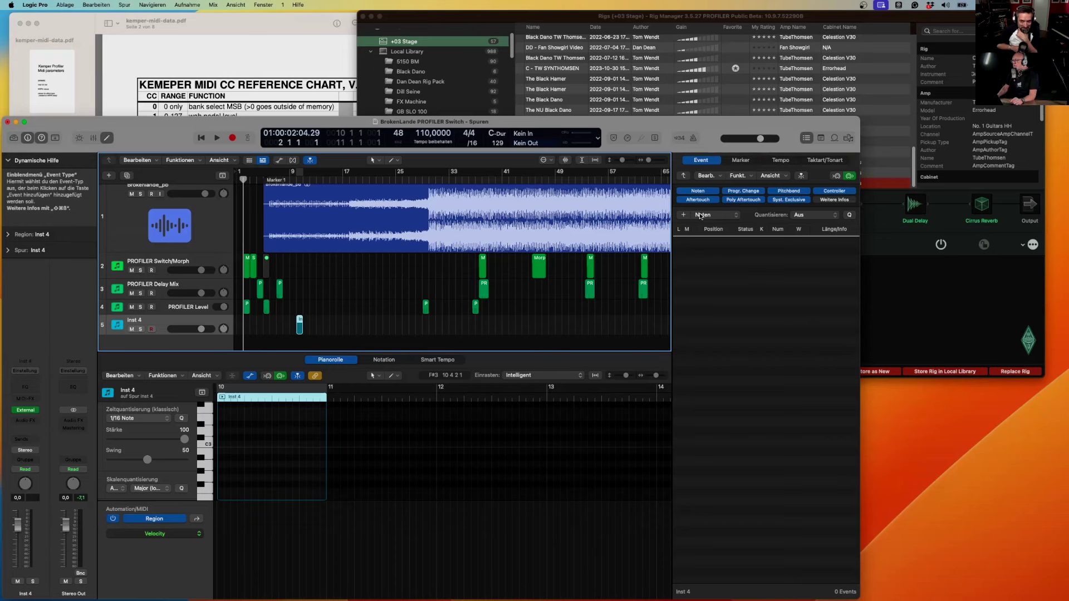
pyautogui.press('Tab')
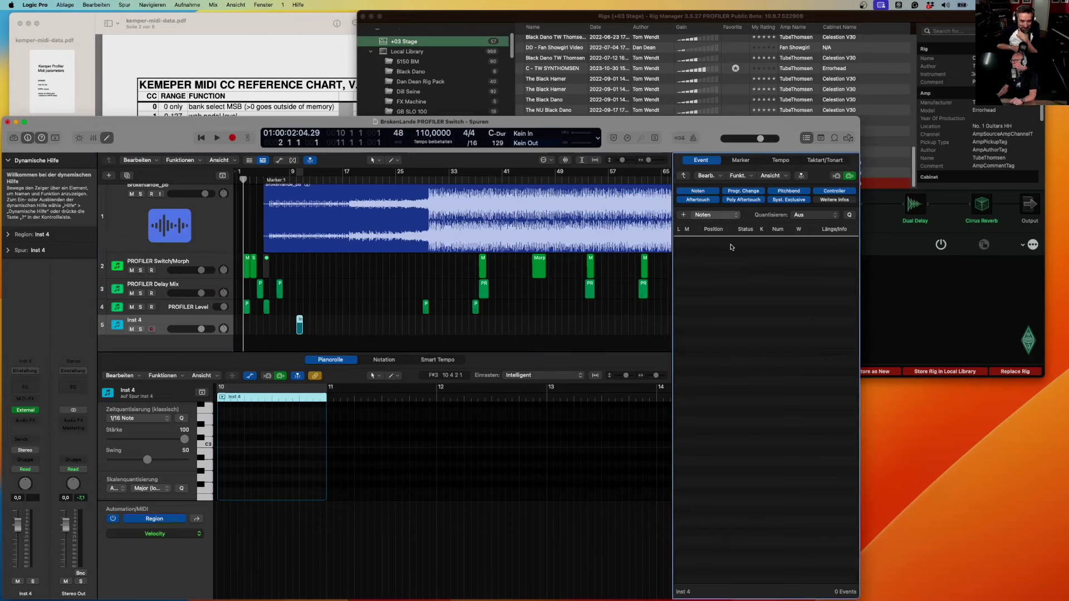
pyautogui.click(707, 214)
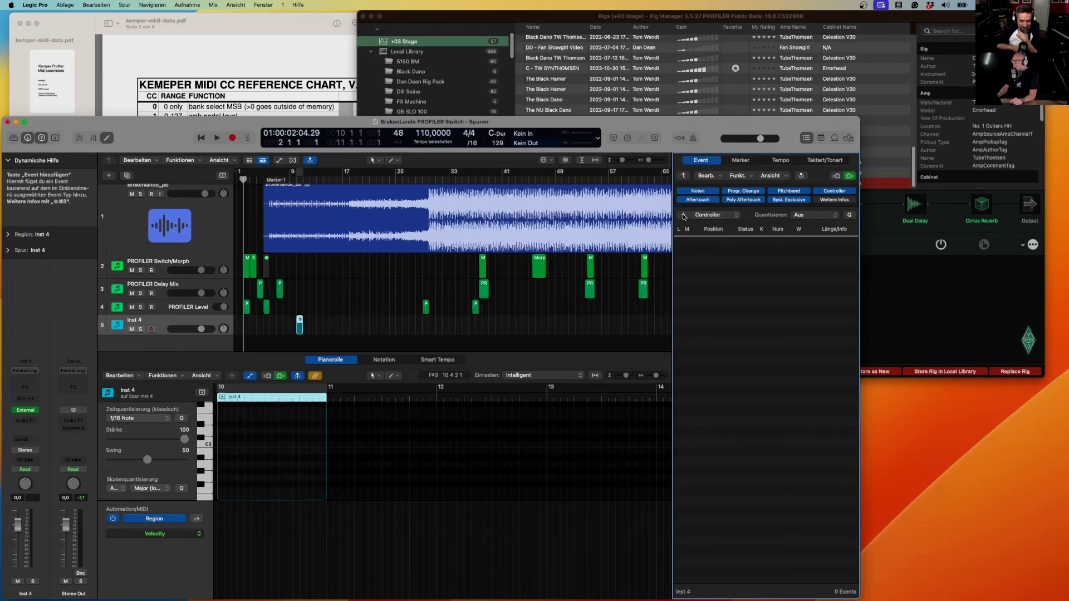
pyautogui.click(684, 215)
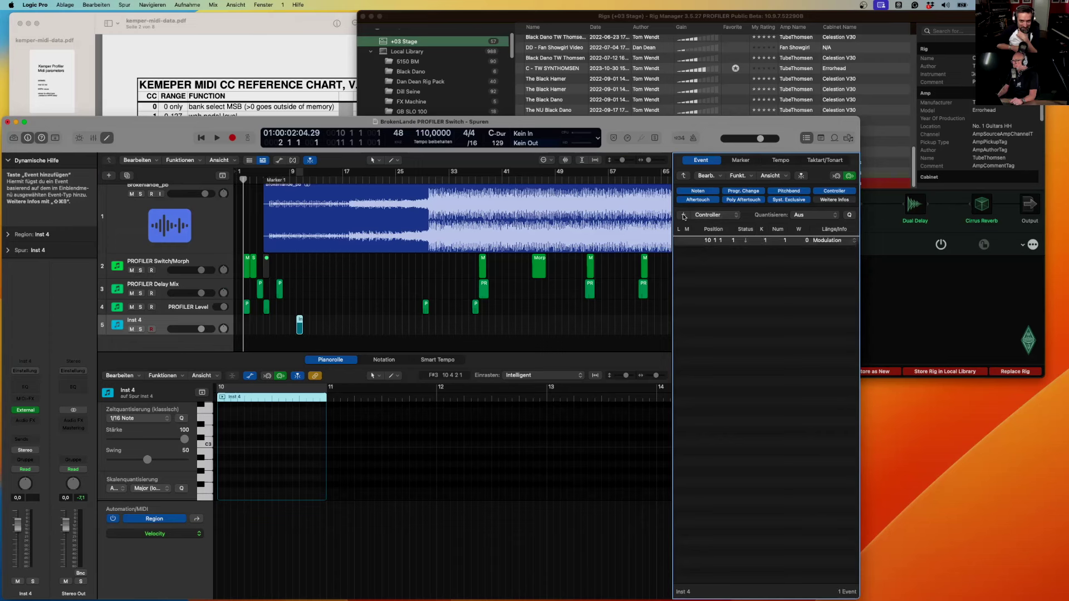
# - Set the new event's controller number to 17, the CC for stomp A
pyautogui.doubleClick(786, 242)
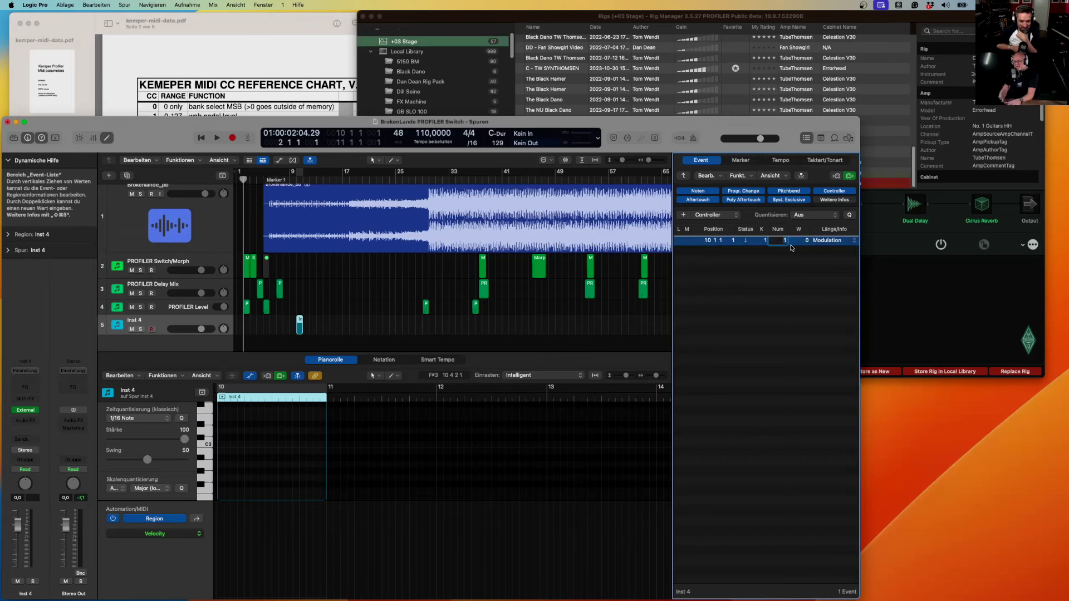
pyautogui.write('17')
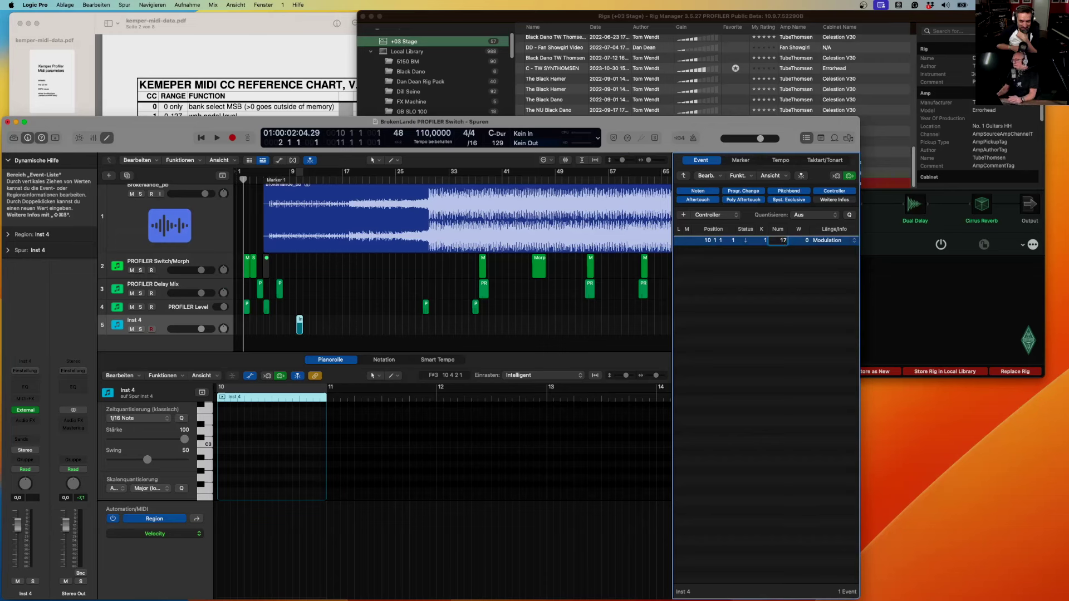
pyautogui.click(815, 259)
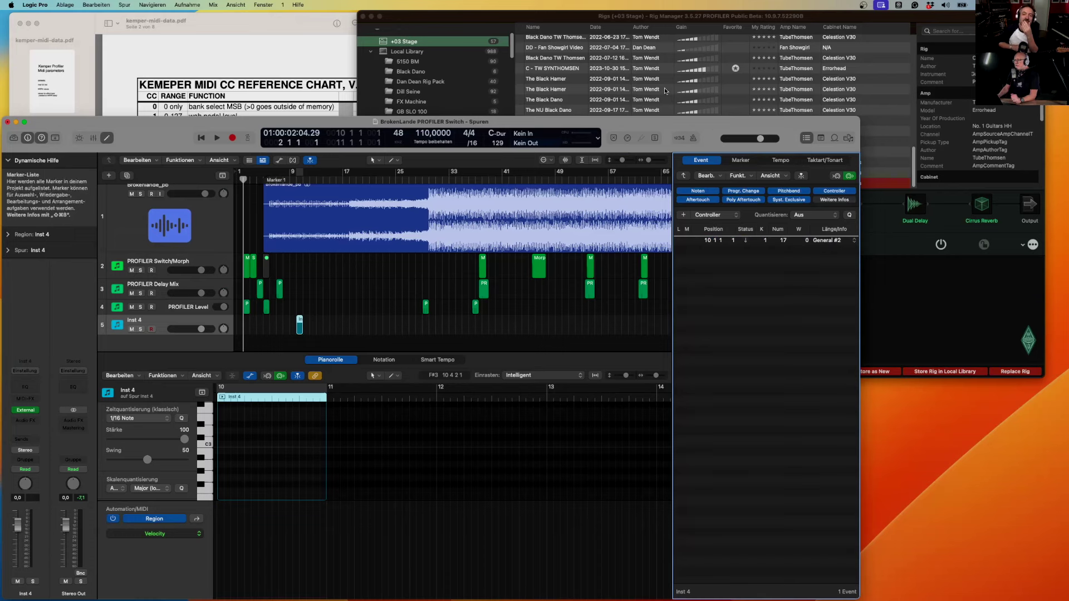
# - Check the first Pure Booster's state in Rig Manager, set the CC 17 event's value to 1 in Logic Pro, and check Rig Manager again
pyautogui.click(490, 17)
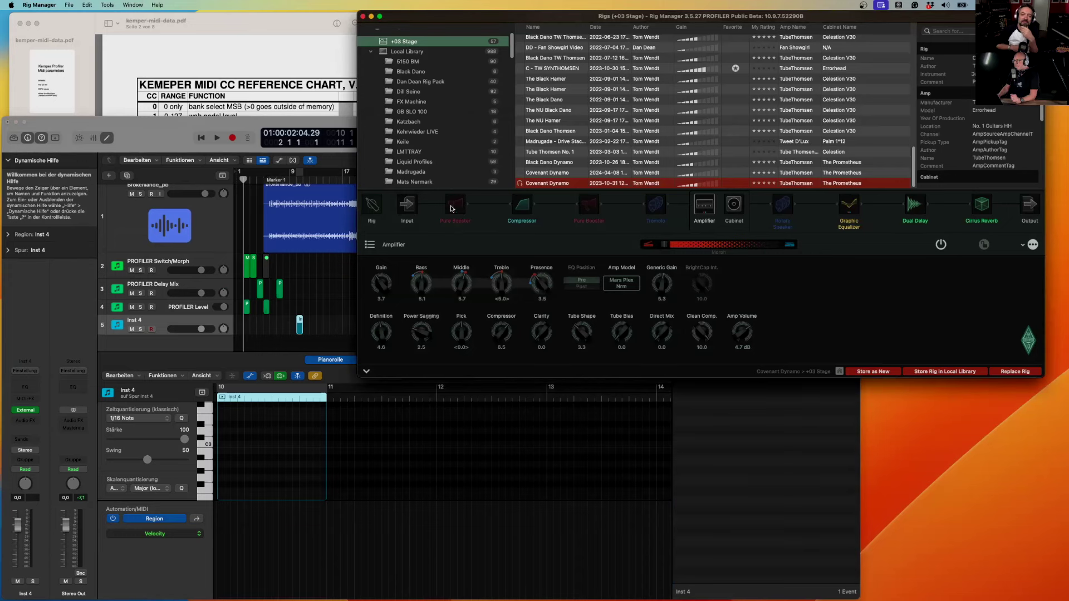
pyautogui.click(817, 423)
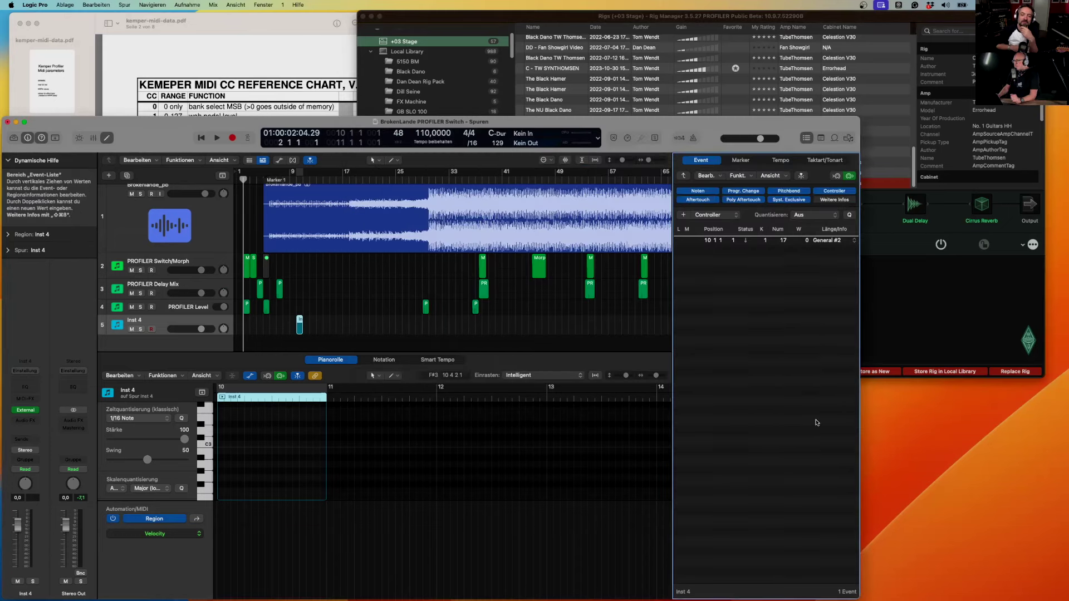
pyautogui.click(808, 241)
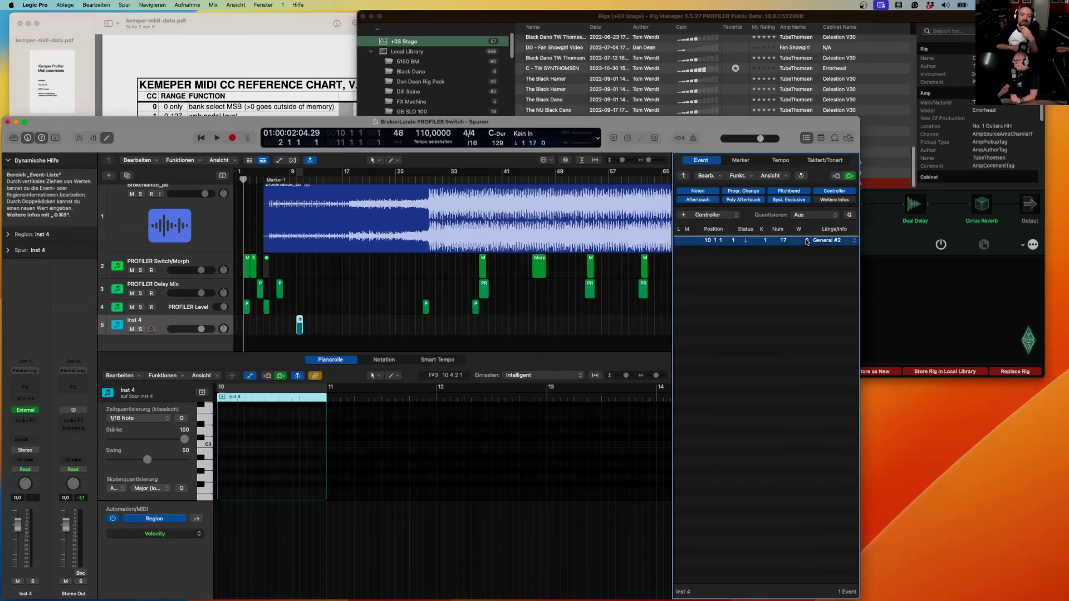
pyautogui.doubleClick(806, 241)
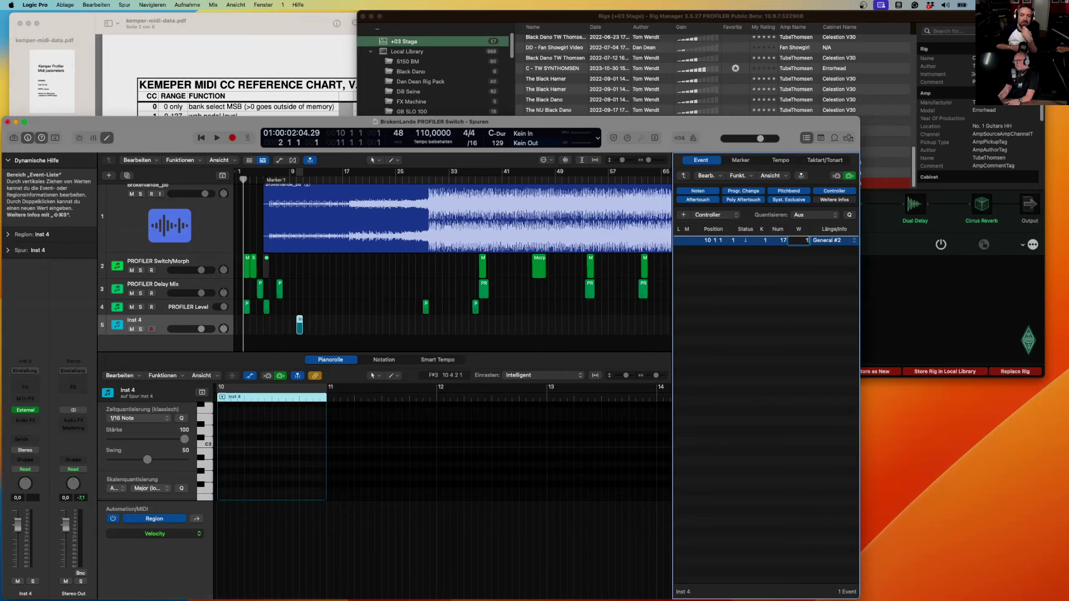
pyautogui.write('1')
pyautogui.press('Return')
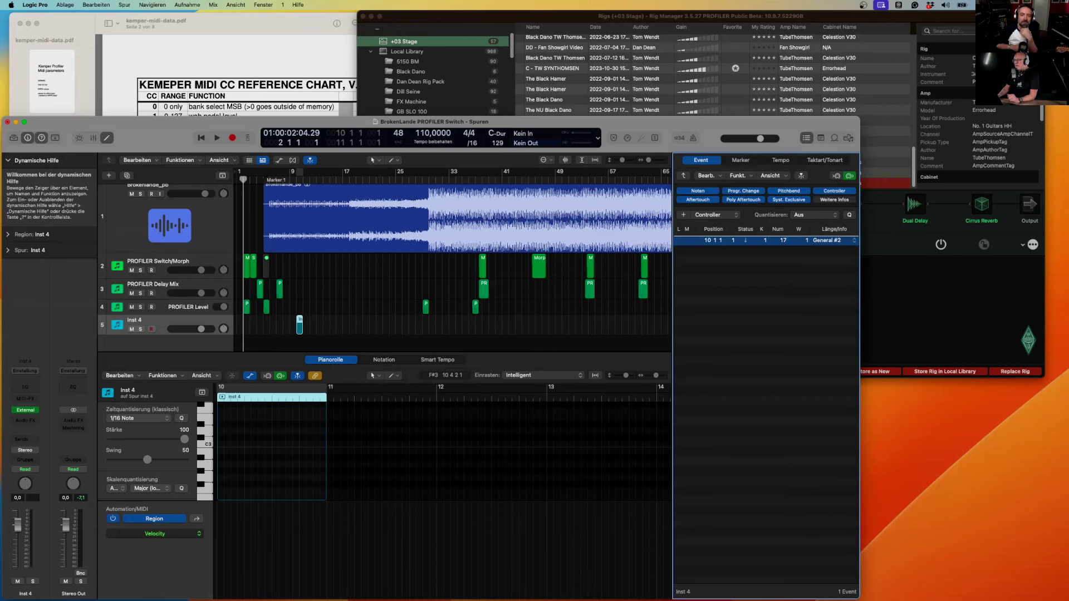
pyautogui.click(569, 19)
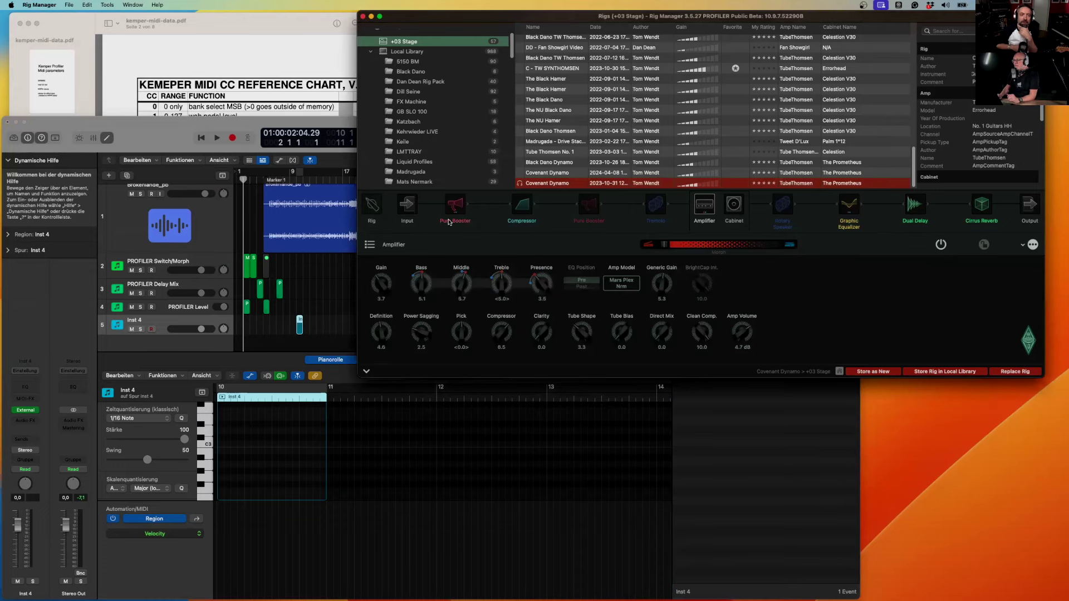
# - Move Rig Manager clear of the Logic Pro window and play the song from just before bar 10 into the Inst 4 region
pyautogui.click(299, 181)
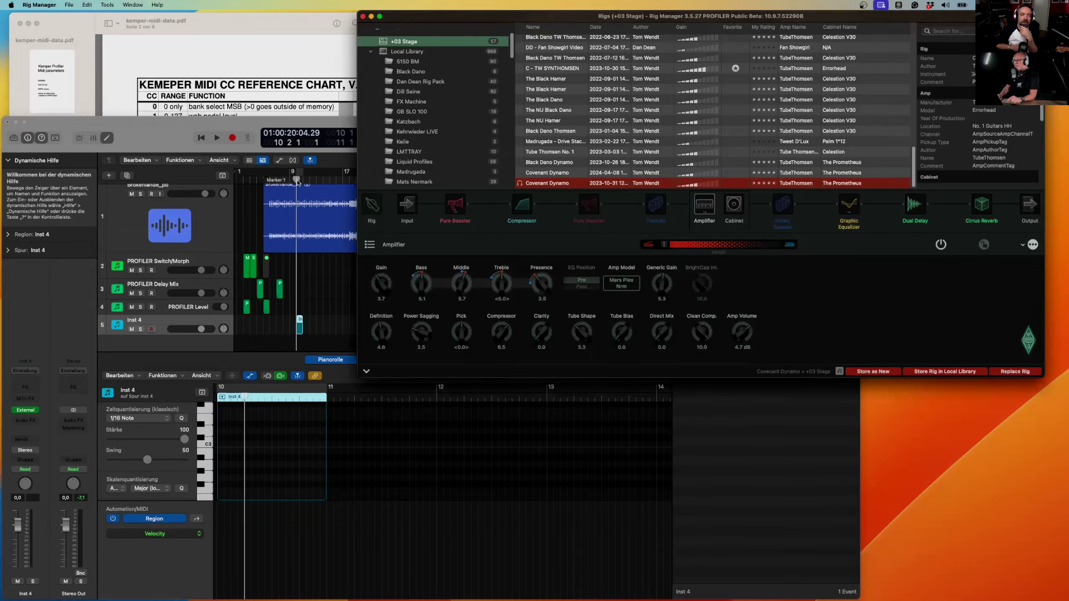
pyautogui.moveTo(298, 180); pyautogui.dragTo(296, 179)
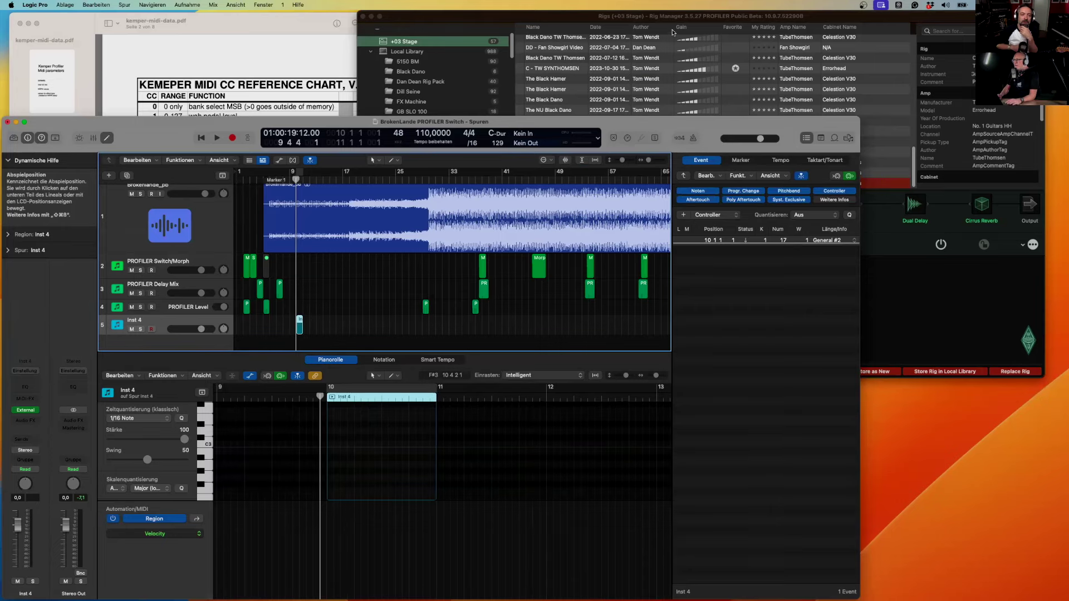
pyautogui.moveTo(517, 17); pyautogui.dragTo(1025, 18)
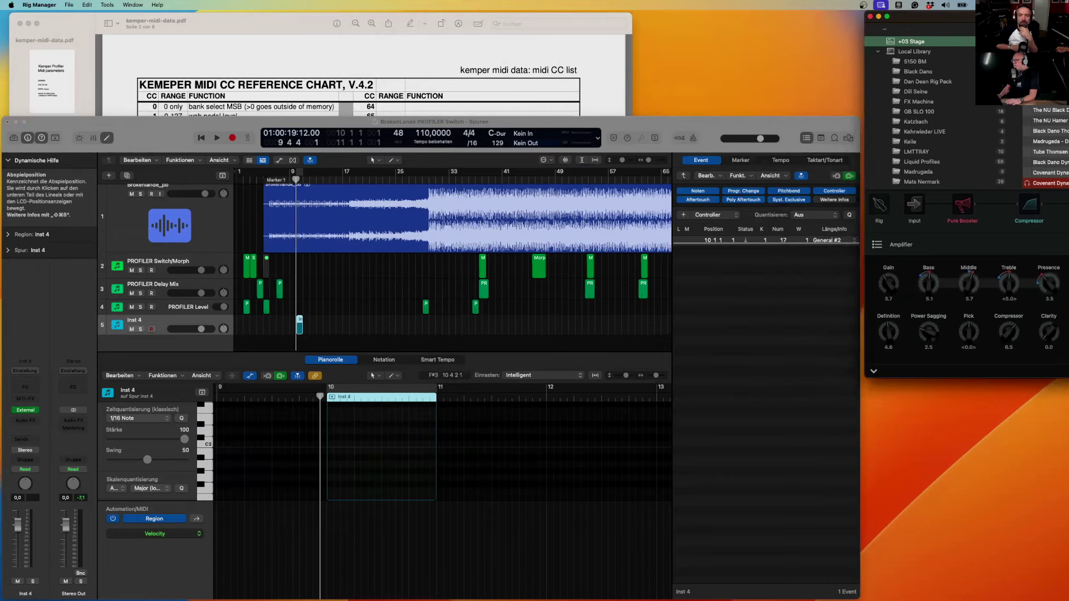
pyautogui.click(217, 126)
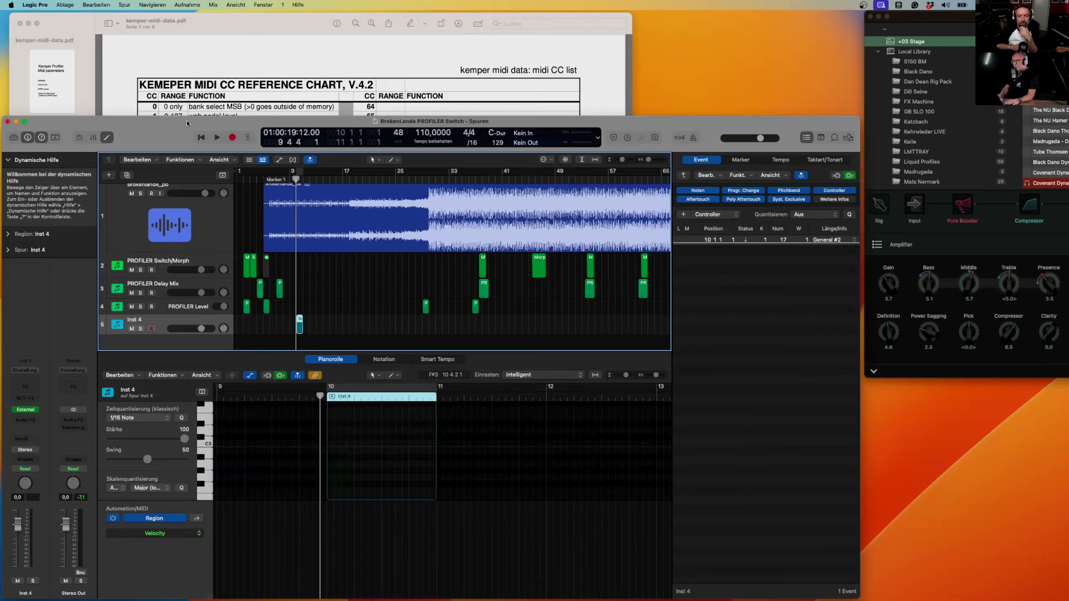
pyautogui.press('space')
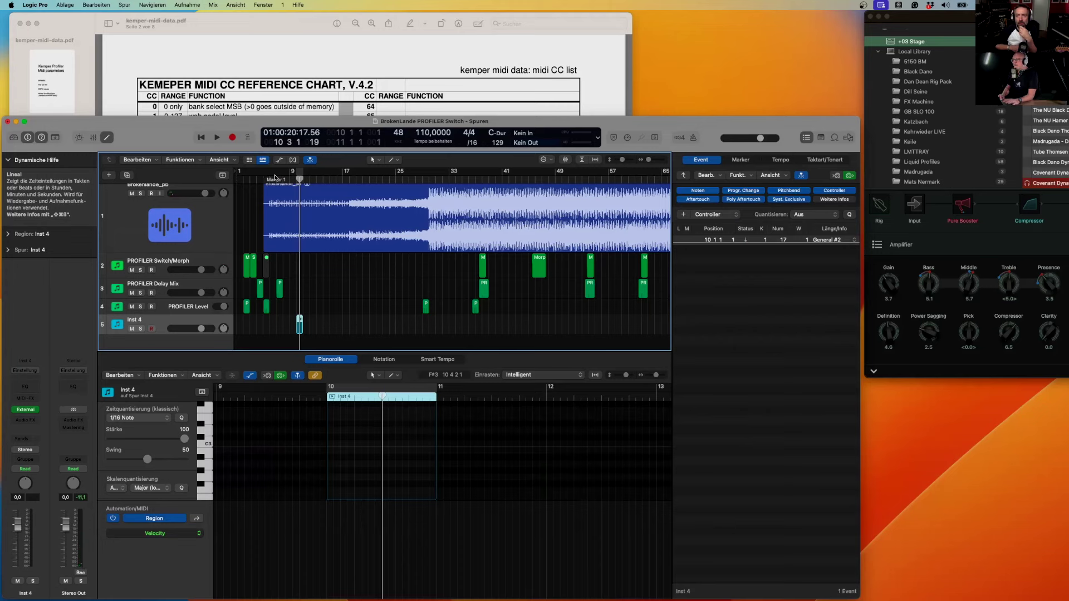
# - Display the stomp A Pure Booster in Rig Manager, and play Logic Pro from bar 7 through the Inst 4 region to test the switching
pyautogui.click(965, 206)
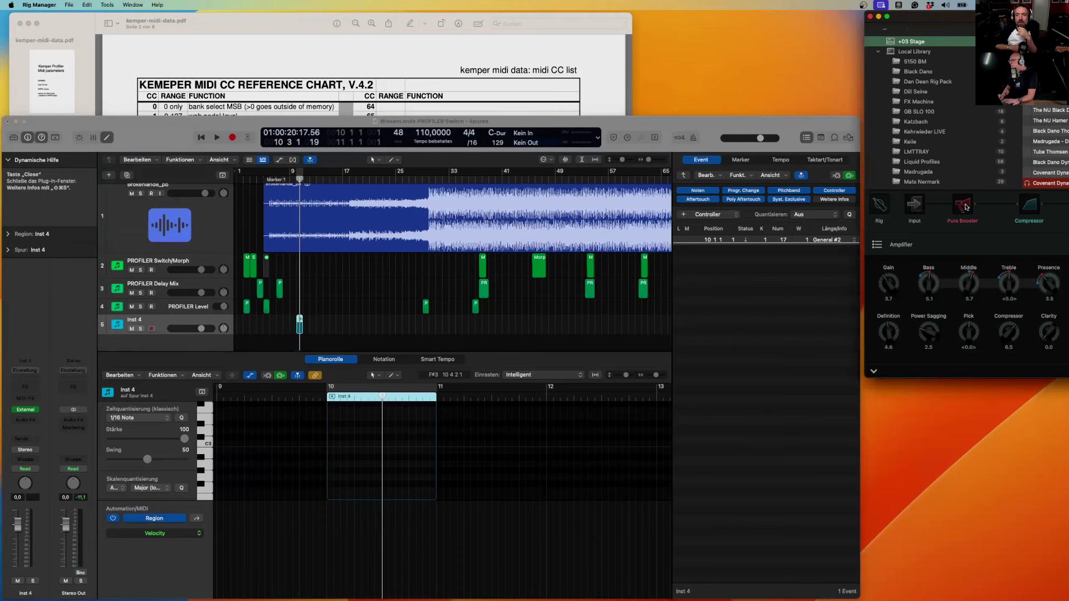
pyautogui.click(965, 208)
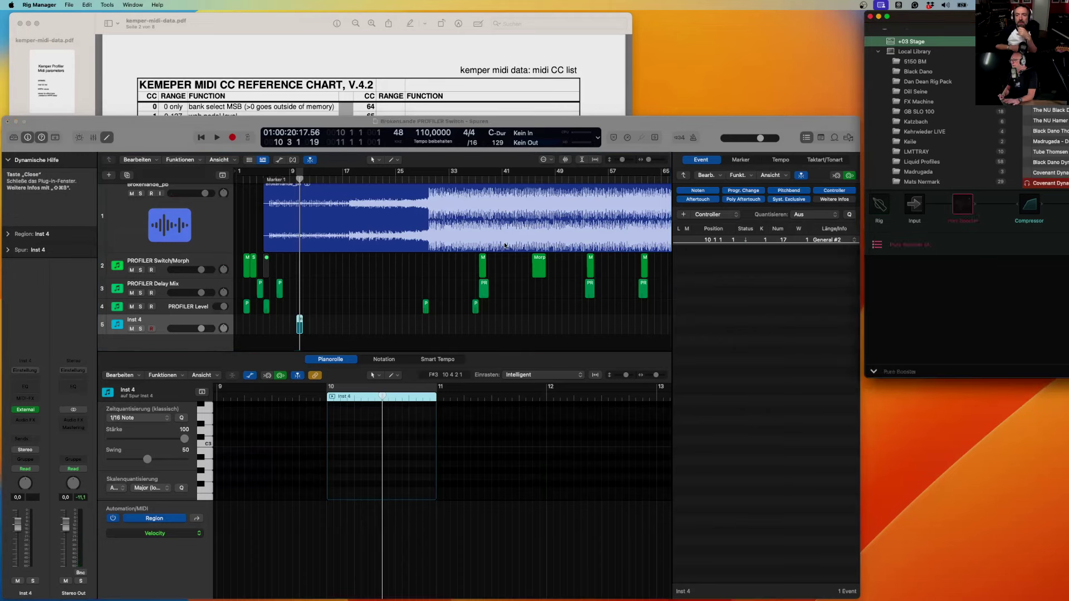
pyautogui.click(282, 180)
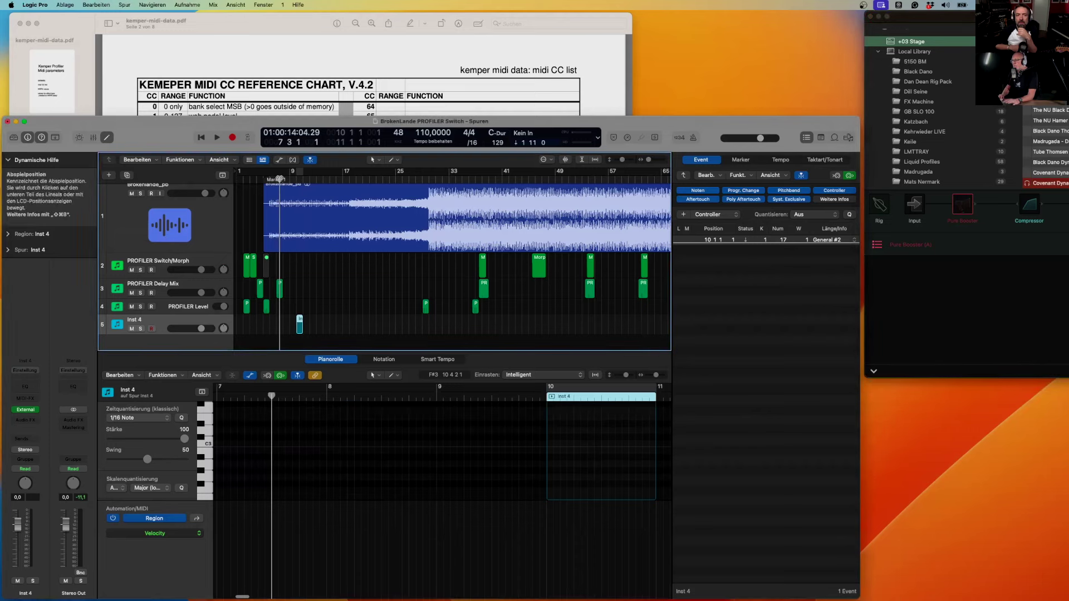
pyautogui.press('space')
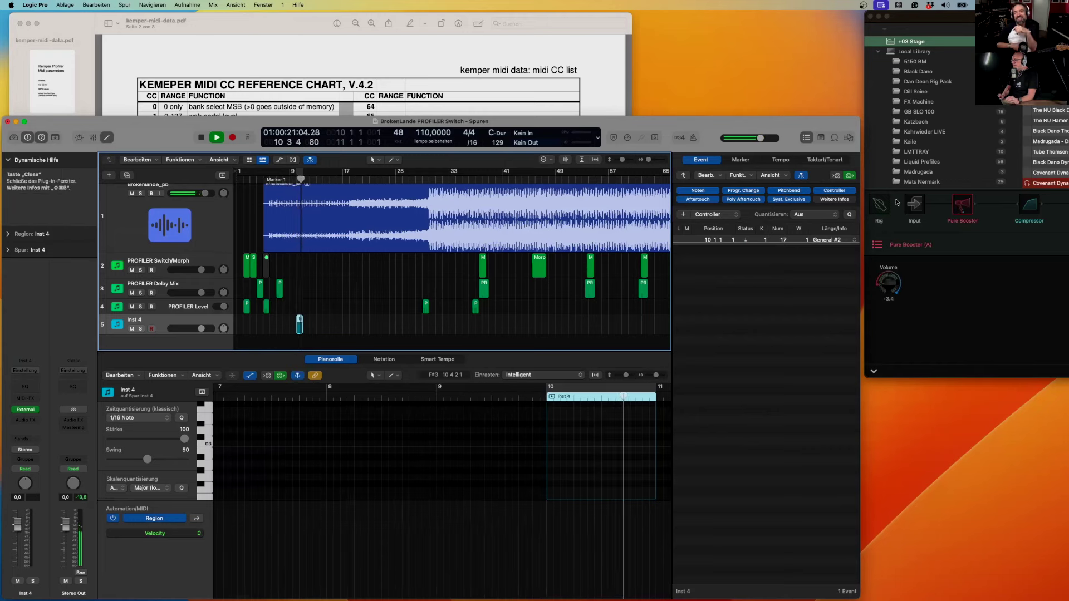
pyautogui.press('space')
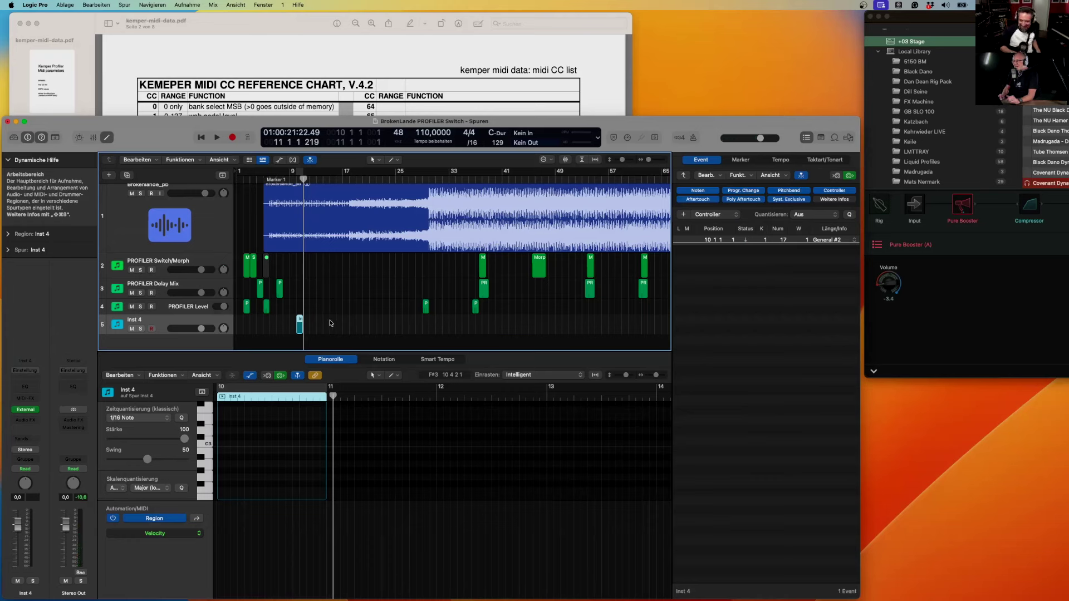
# - Select the PROFILER Delay Mix track's region at bar 4 and place the playhead inside it
pyautogui.press('Tab')
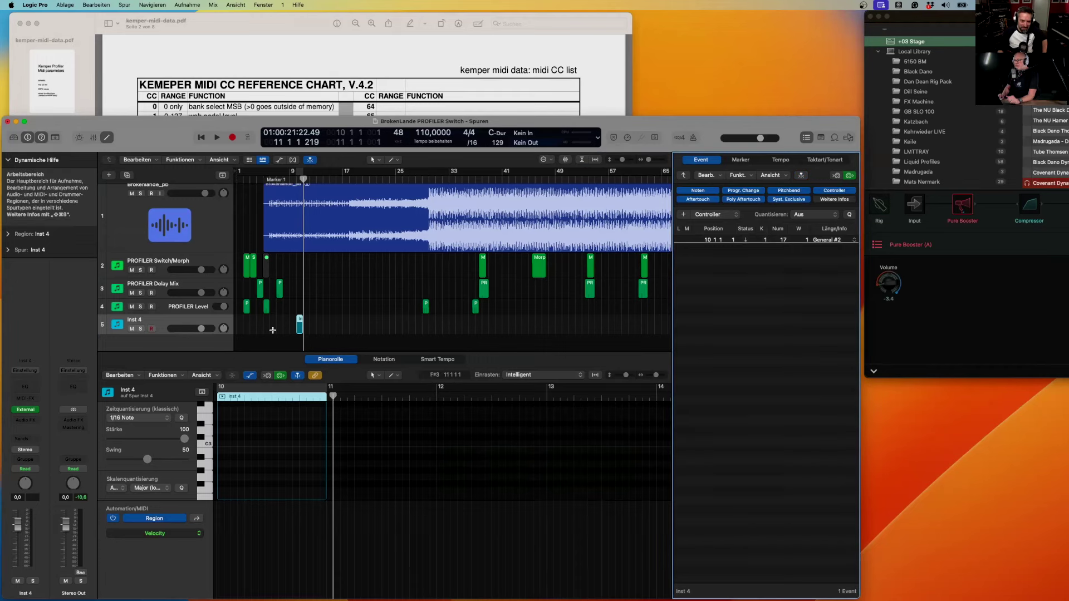
pyautogui.press('Tab')
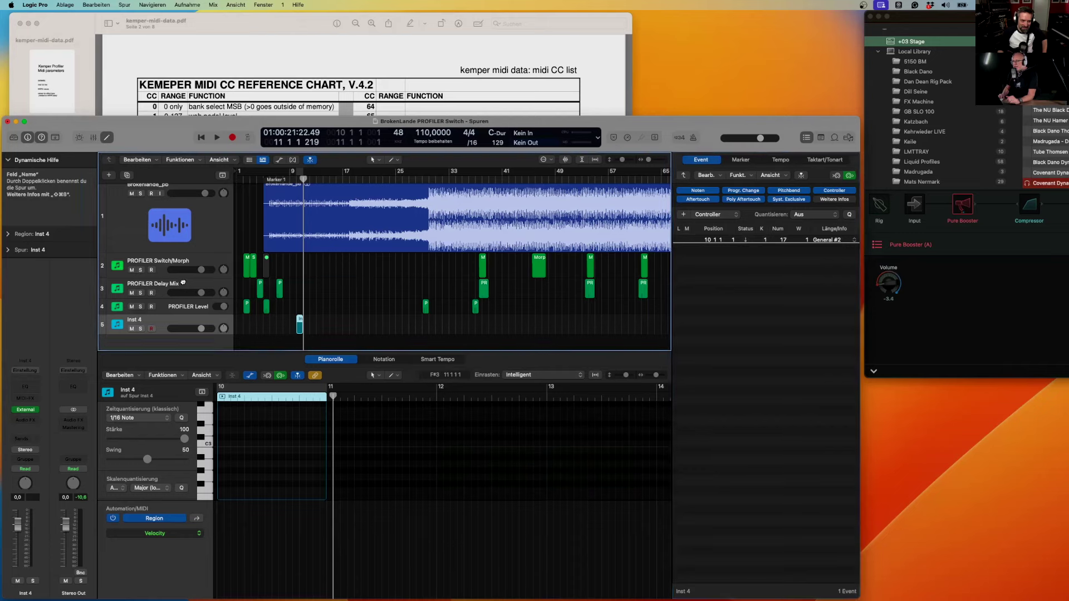
pyautogui.click(184, 282)
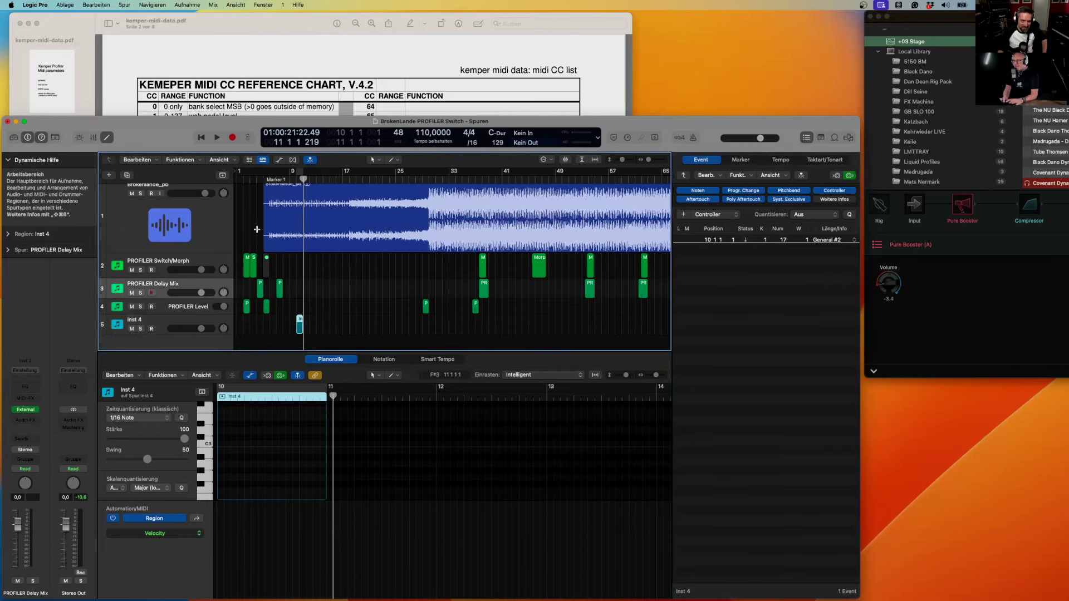
pyautogui.press('super+Right')
pyautogui.press('super+Right')
pyautogui.press('super+Right')
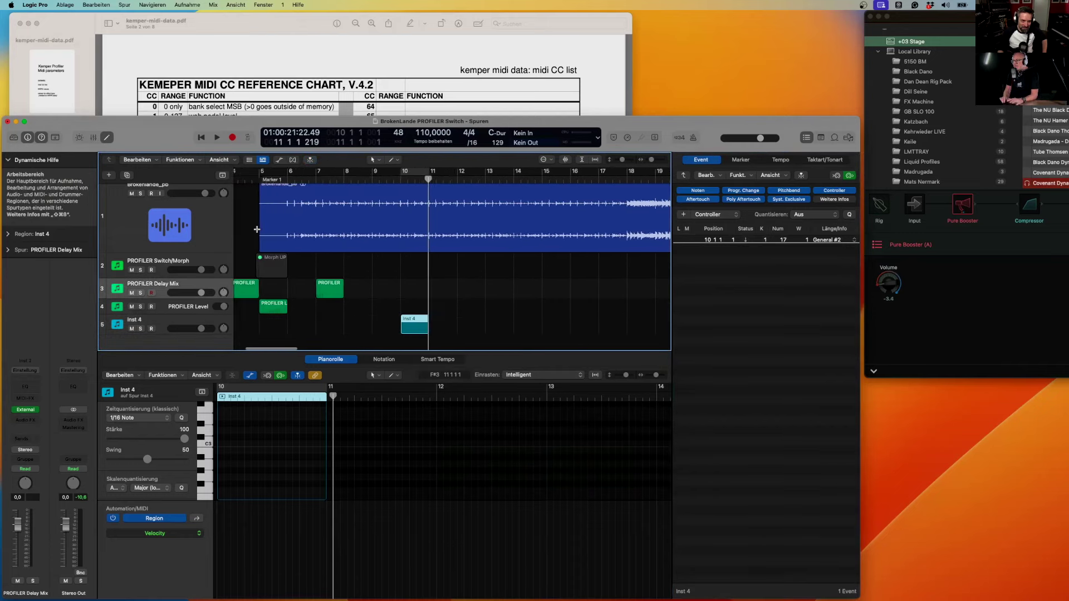
pyautogui.hscroll(-5, 257, 229)
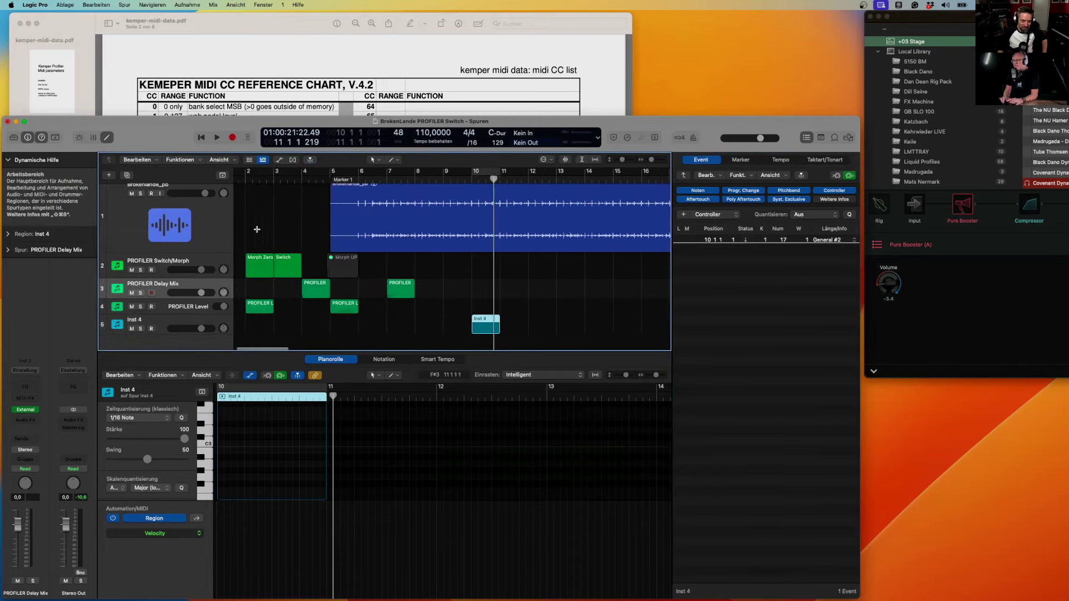
pyautogui.click(328, 285)
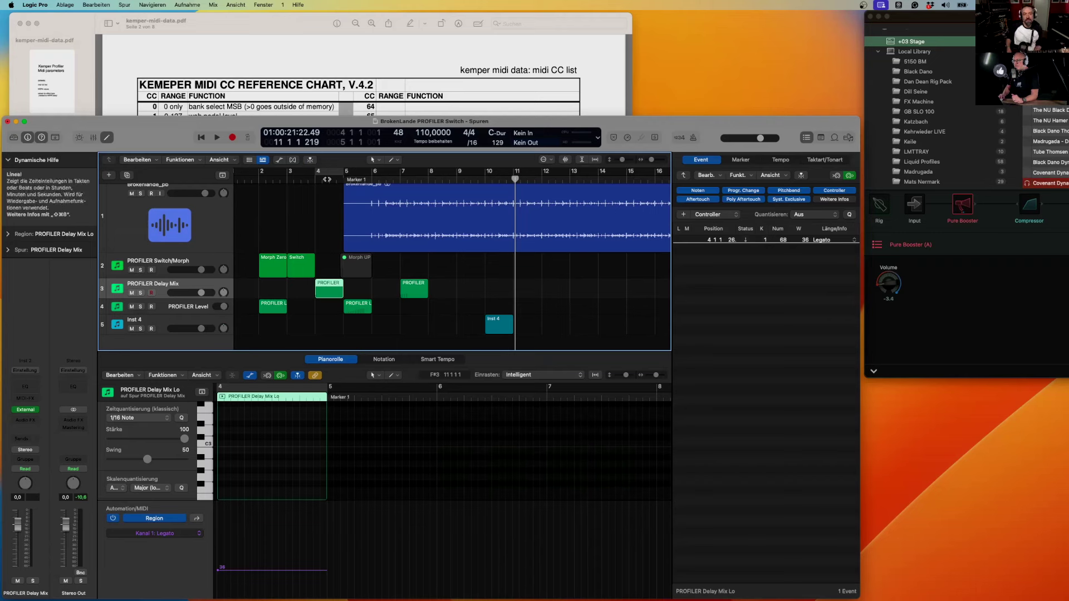
pyautogui.click(327, 180)
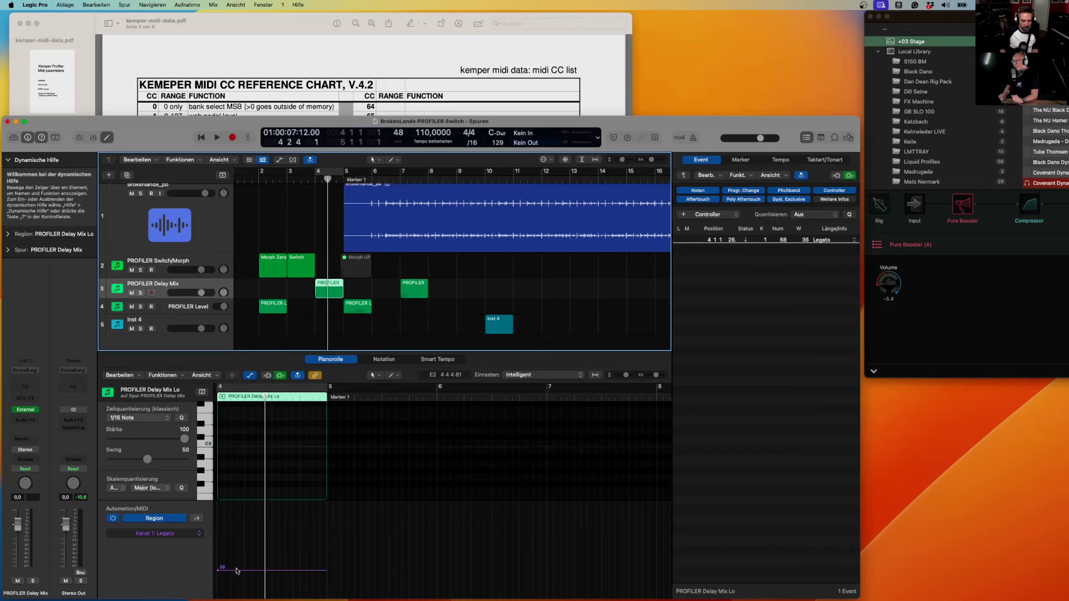
# - Add a second CC 68 point with value 36 near the end of the PROFILER Delay Mix Lo region's controller curve
pyautogui.click(306, 572)
pyautogui.moveTo(305, 573)
pyautogui.mouseDown()
pyautogui.moveTo(307, 540)
pyautogui.moveTo(306, 572)
pyautogui.mouseUp()
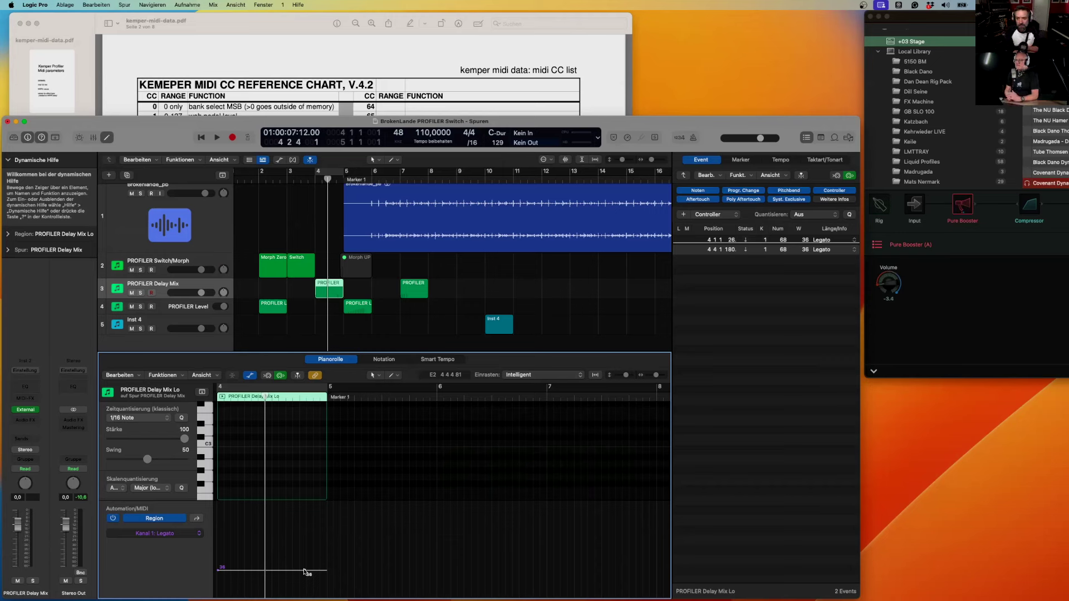
pyautogui.click(305, 571)
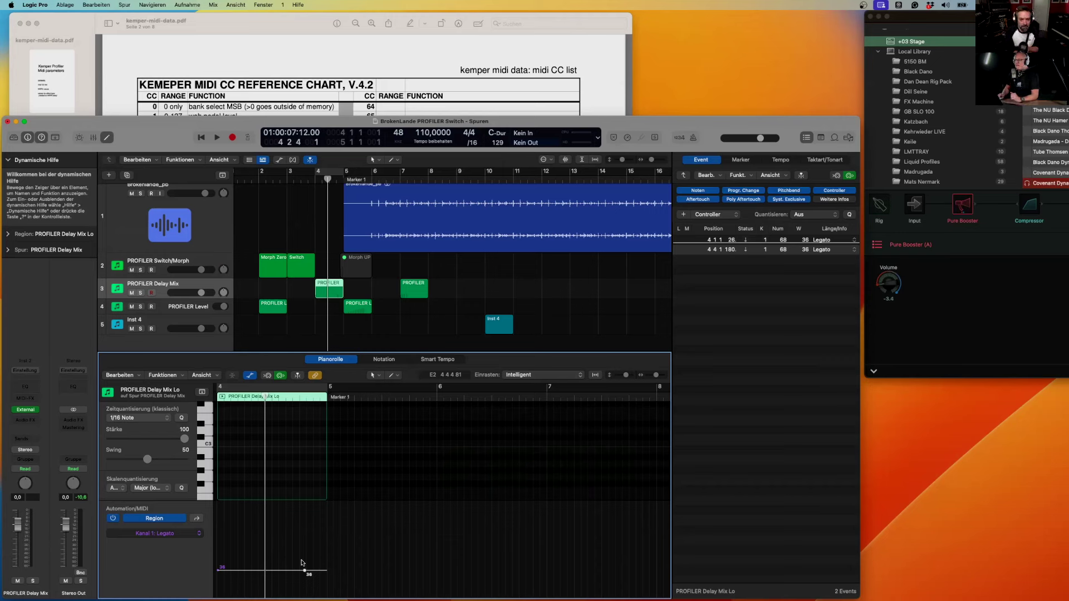
# - Show the events of the Morph Zero region at bar 2 on the PROFILER Switch/Morph track
pyautogui.click(190, 262)
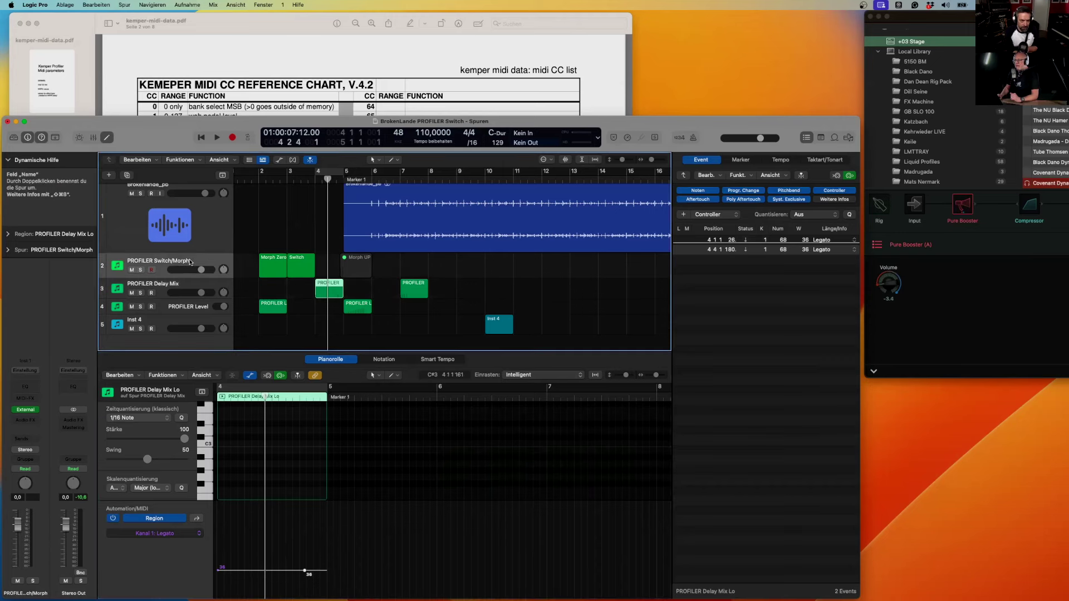
pyautogui.click(271, 179)
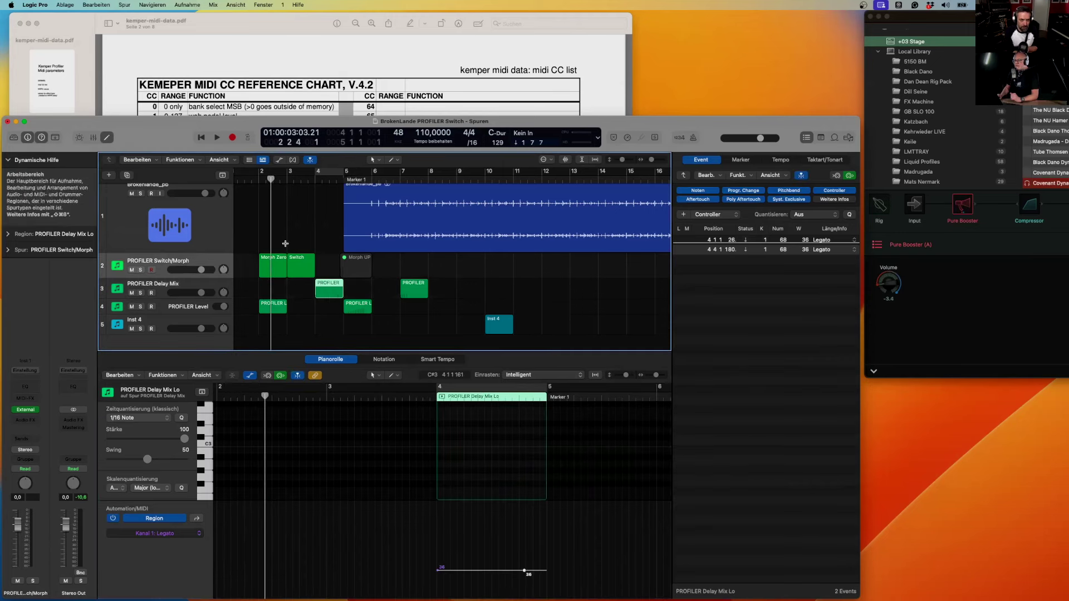
pyautogui.click(275, 261)
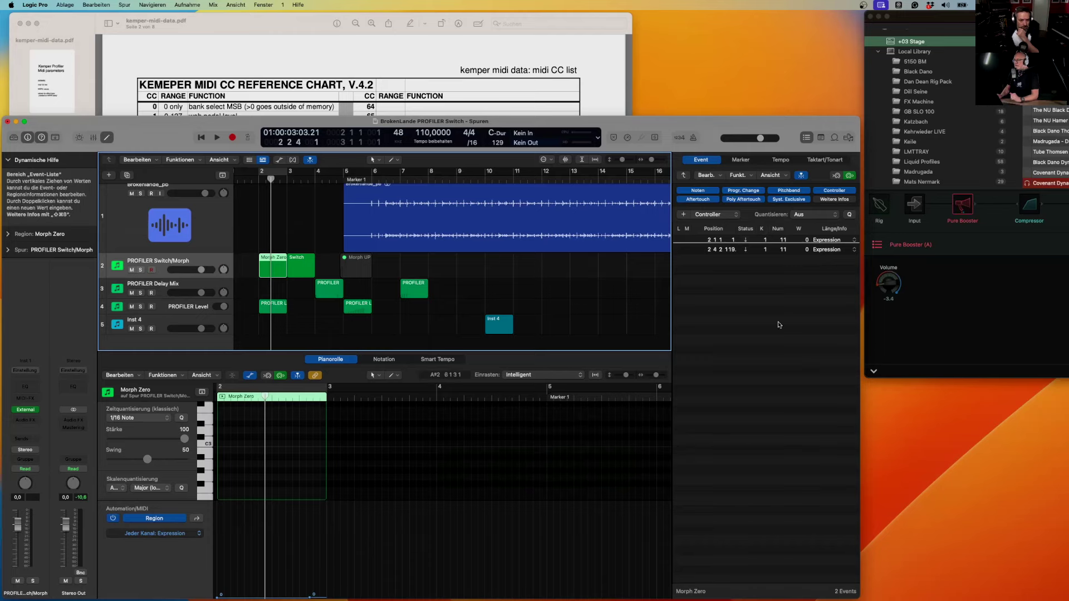
# - Bring Rig Manager back into view and play Logic Pro from bar 3, inspecting the Switch and Morph UP regions' events during playback
pyautogui.click(963, 18)
pyautogui.moveTo(963, 18); pyautogui.dragTo(463, 15)
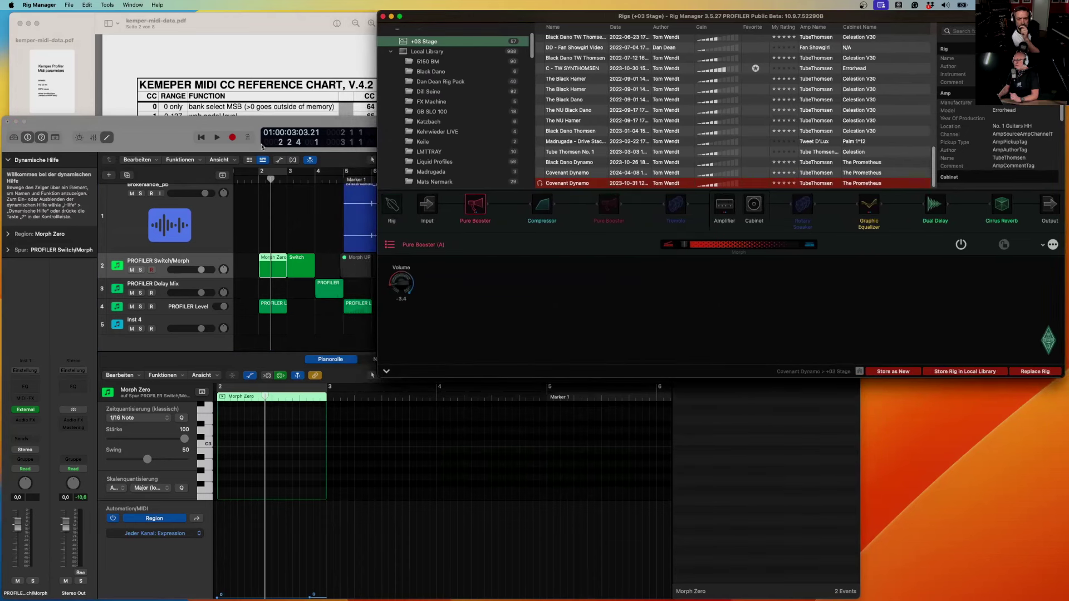
pyautogui.moveTo(271, 180); pyautogui.dragTo(296, 179)
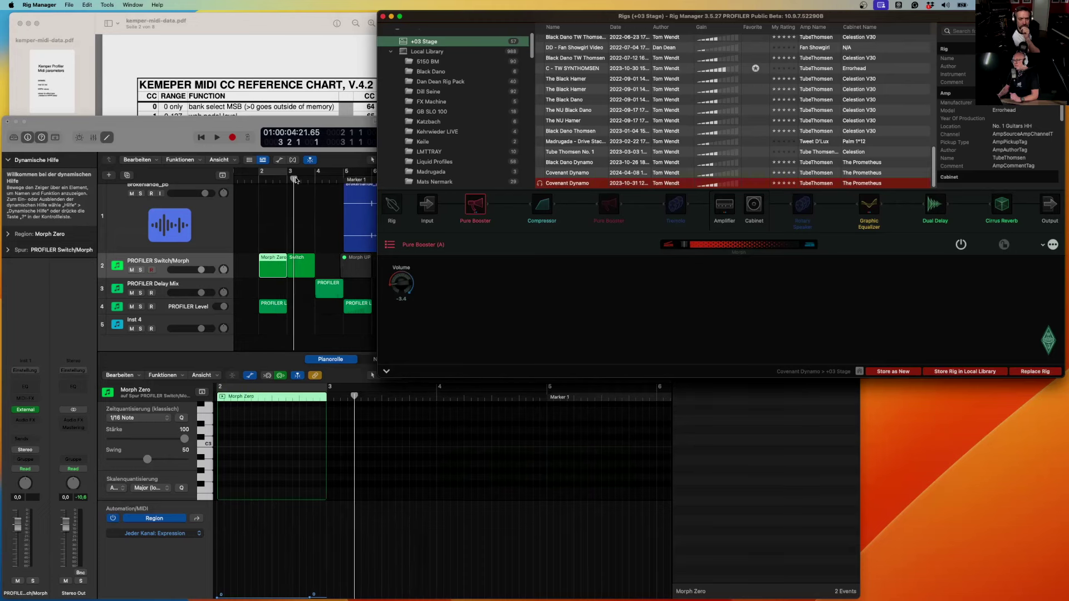
pyautogui.click(294, 180)
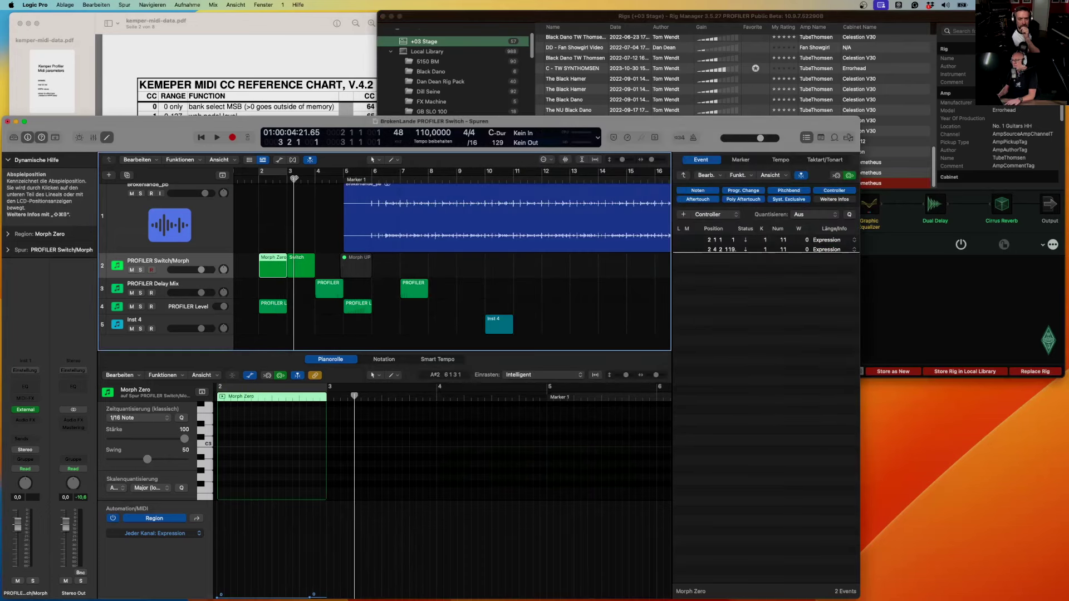
pyautogui.press('space')
pyautogui.click(300, 264)
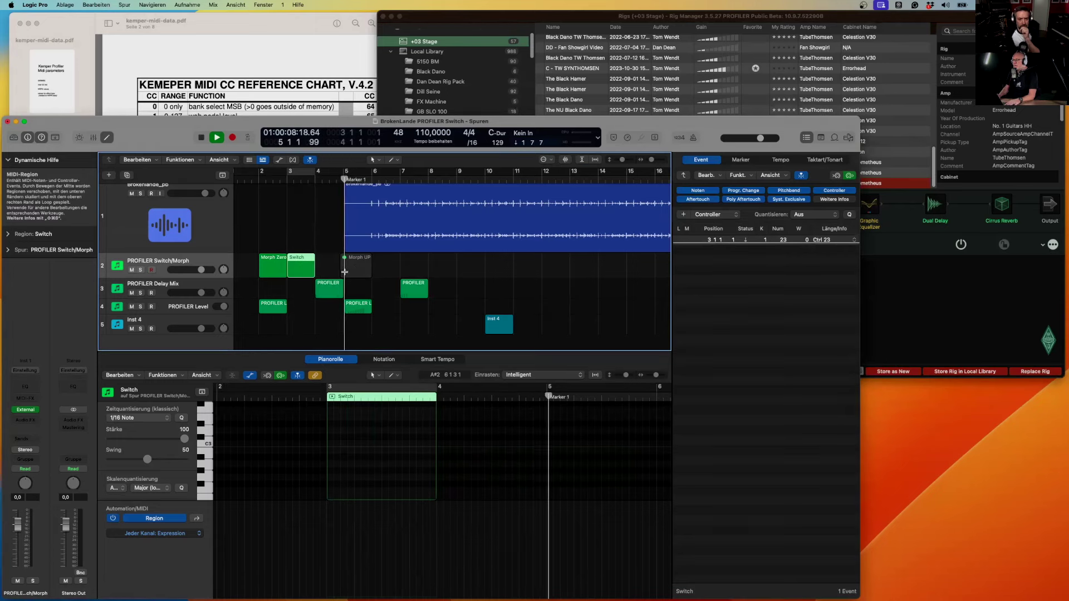
pyautogui.click(360, 262)
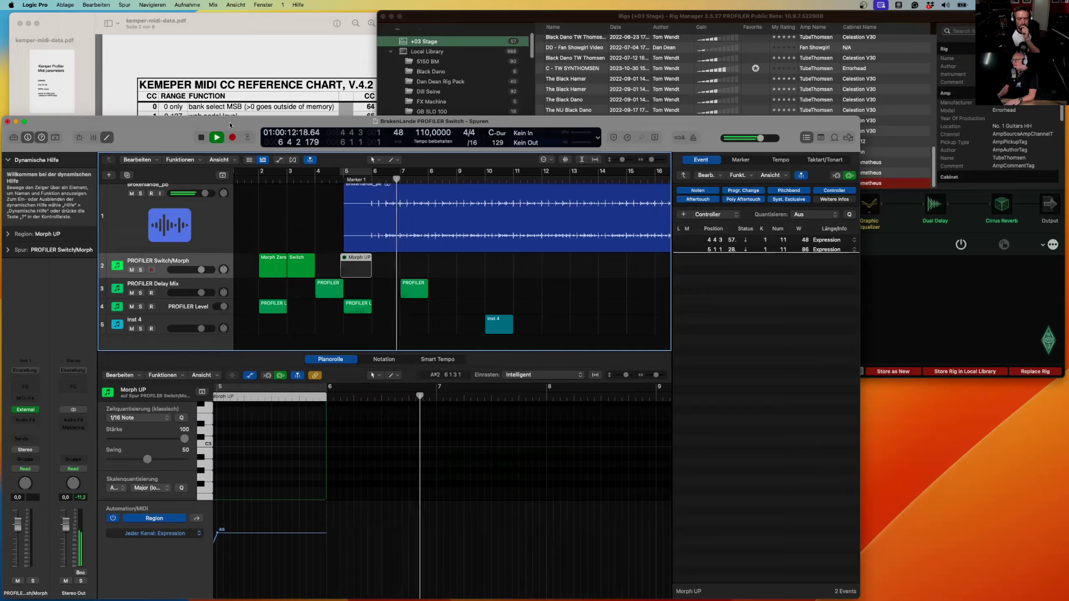
pyautogui.press('space')
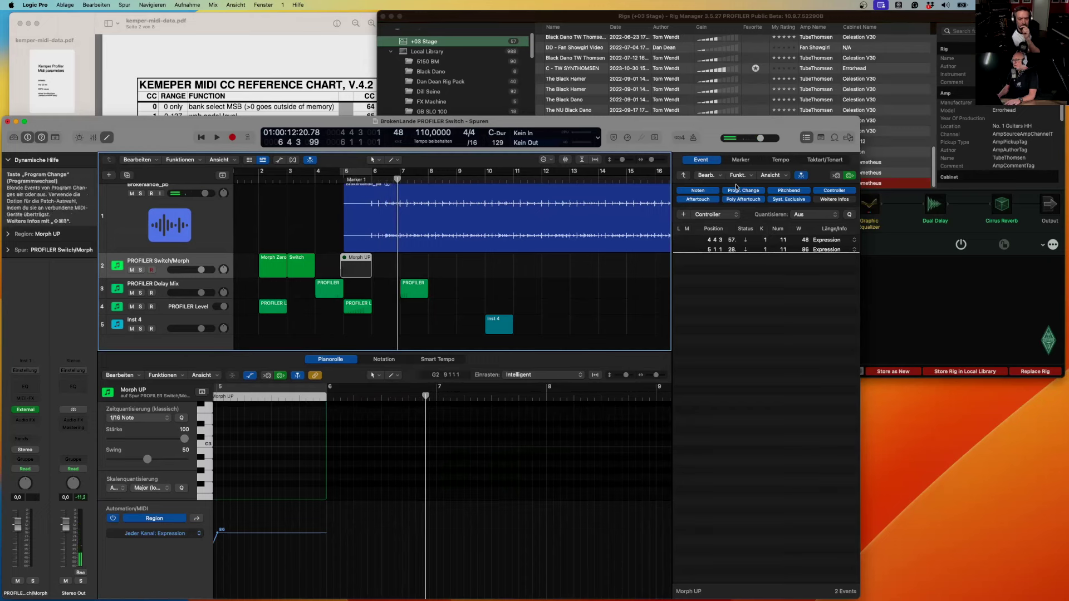
# - Set the rig's morph slider to about halfway in Rig Manager
pyautogui.click(483, 20)
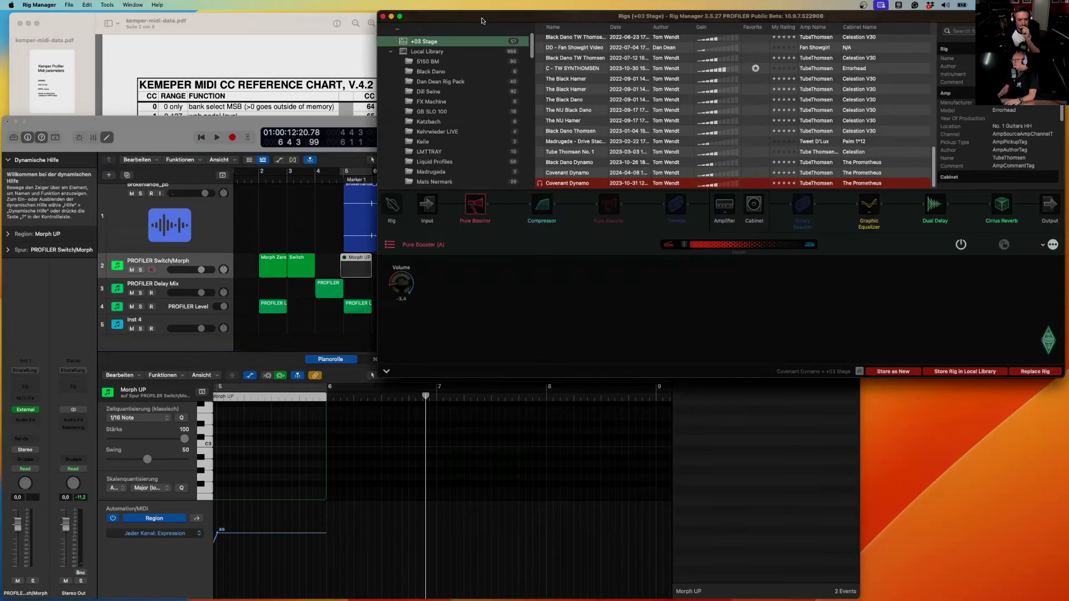
pyautogui.moveTo(686, 246); pyautogui.dragTo(744, 245)
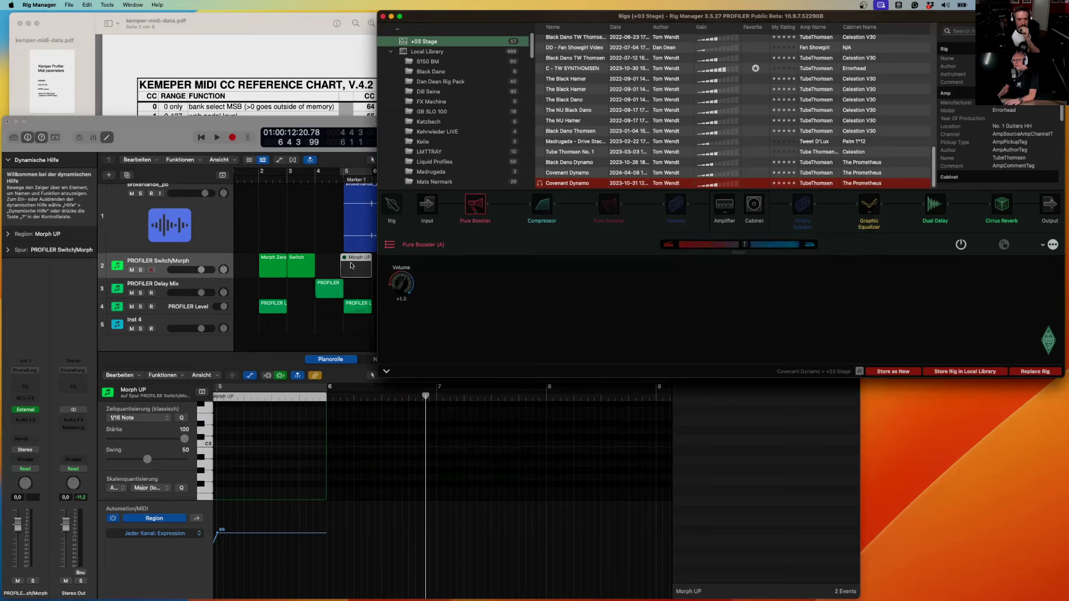
# - Place Logic Pro's playhead at the start of the Morph UP region in bar 37 and switch back to Rig Manager
pyautogui.hscroll(15, 286, 249)
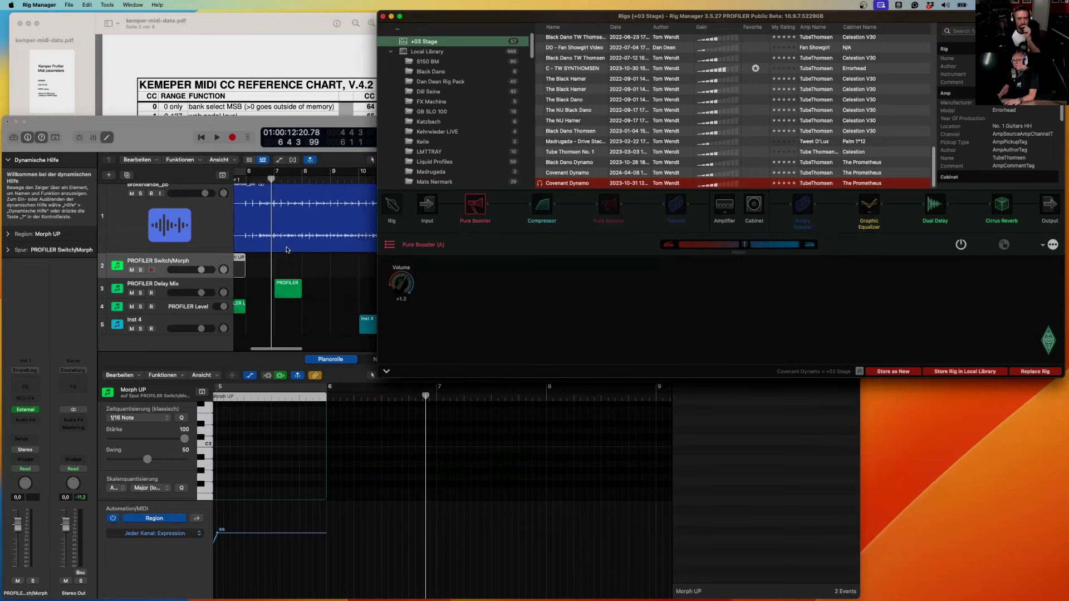
pyautogui.hscroll(15, 287, 249)
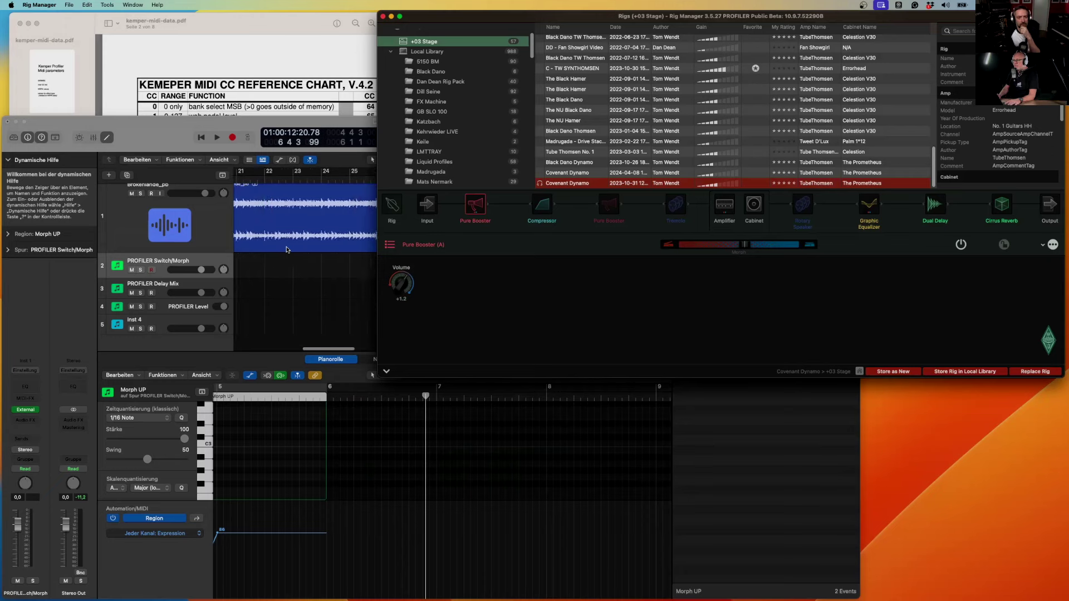
pyautogui.hscroll(5, 287, 249)
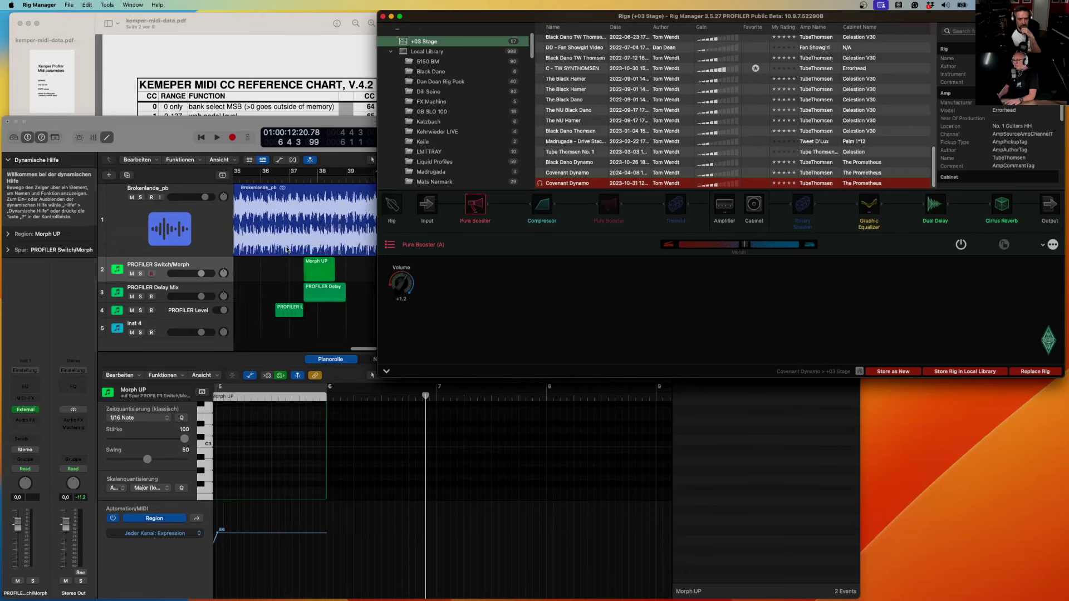
pyautogui.click(284, 180)
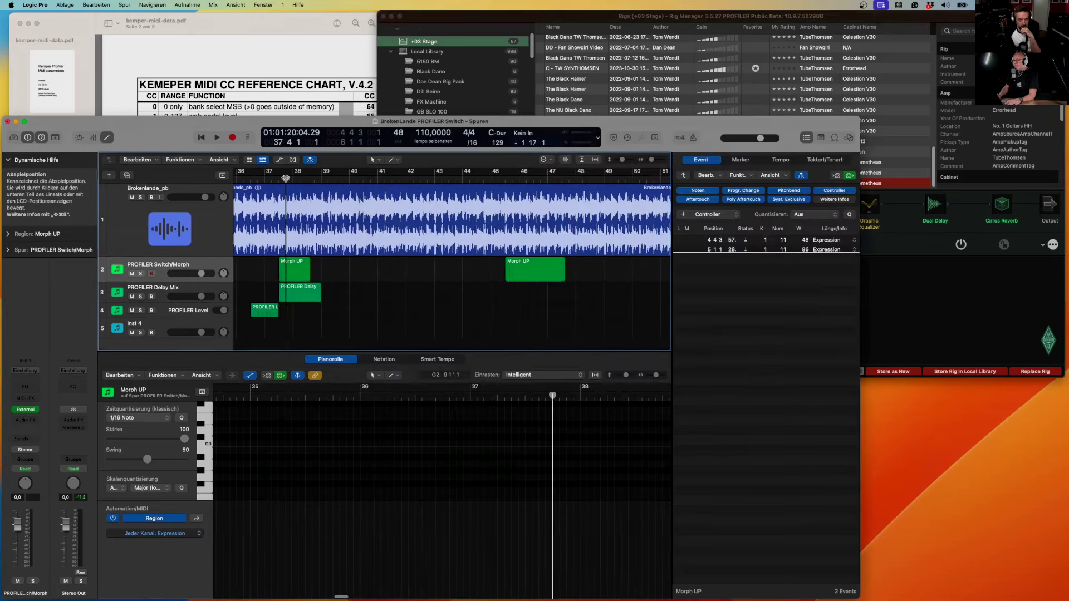
pyautogui.moveTo(287, 178); pyautogui.dragTo(279, 178)
pyautogui.click(947, 300)
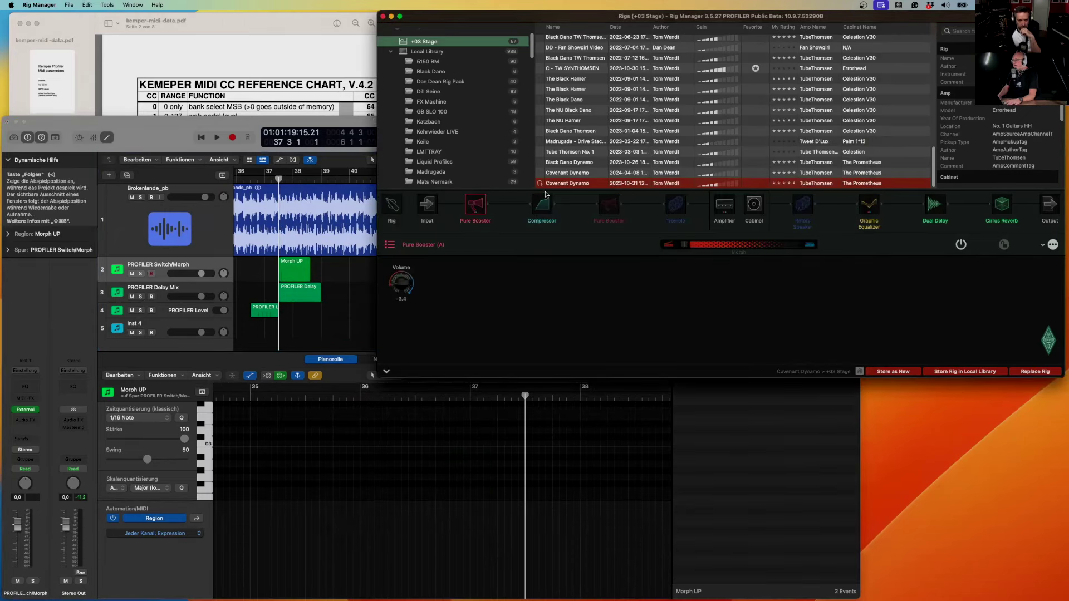
# - Play Logic Pro from bar 37 while watching the morph in Rig Manager, and stop playback around bar 40
pyautogui.click(234, 129)
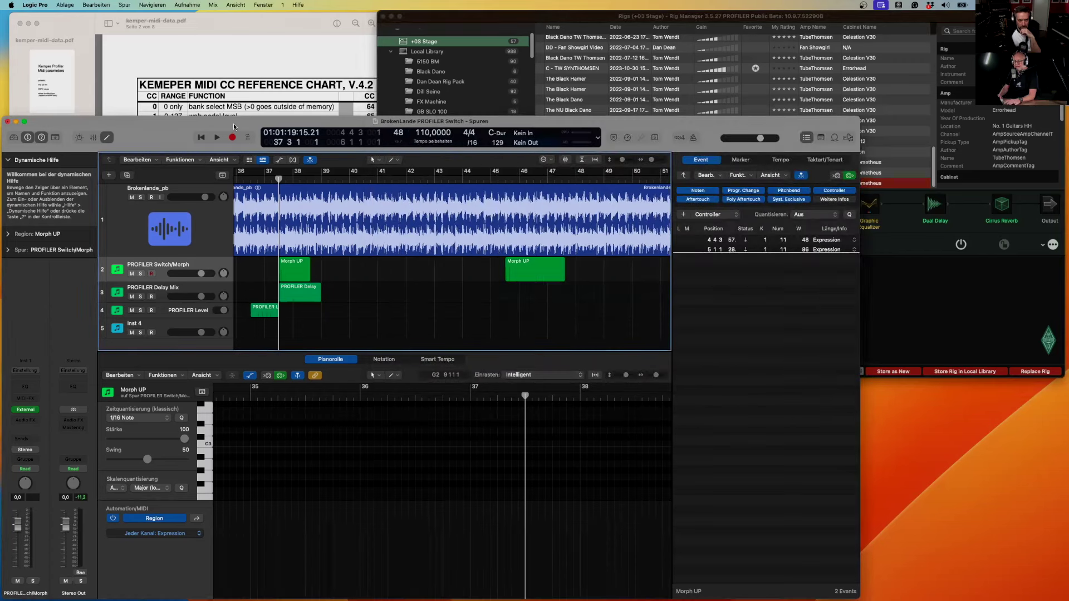
pyautogui.press('space')
pyautogui.click(937, 332)
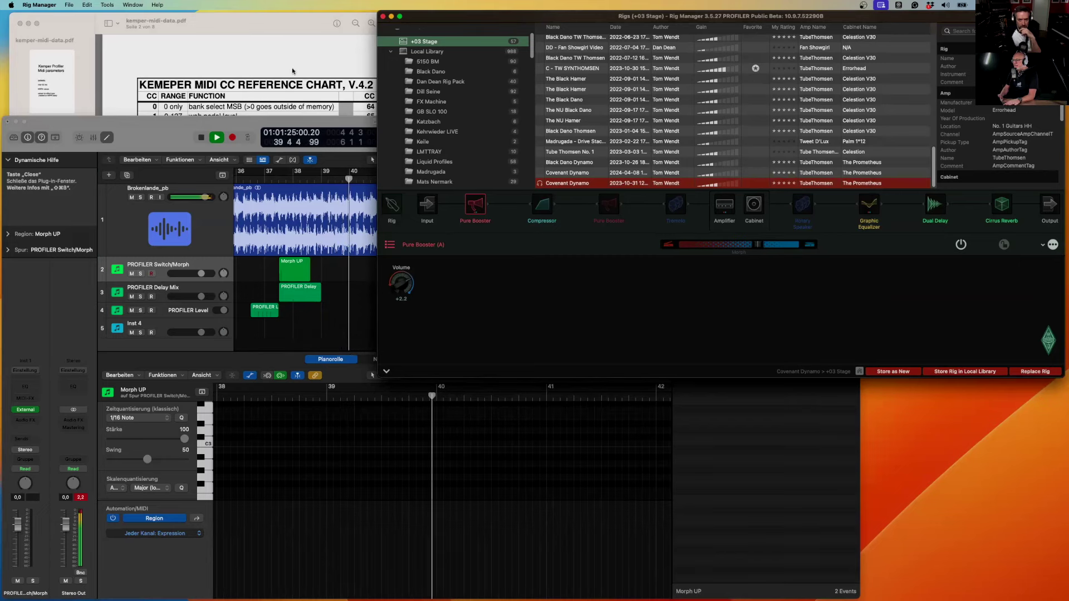
pyautogui.click(173, 123)
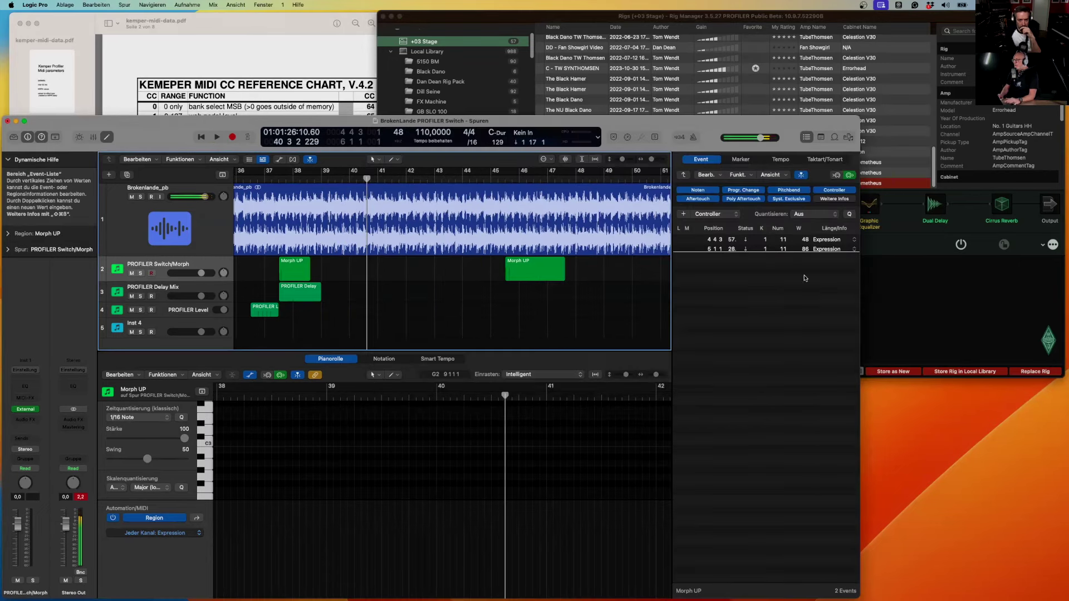
# - Show the Amplifier block's parameters in Rig Manager and return to the opening bars of the arrangement in Logic Pro
pyautogui.click(910, 296)
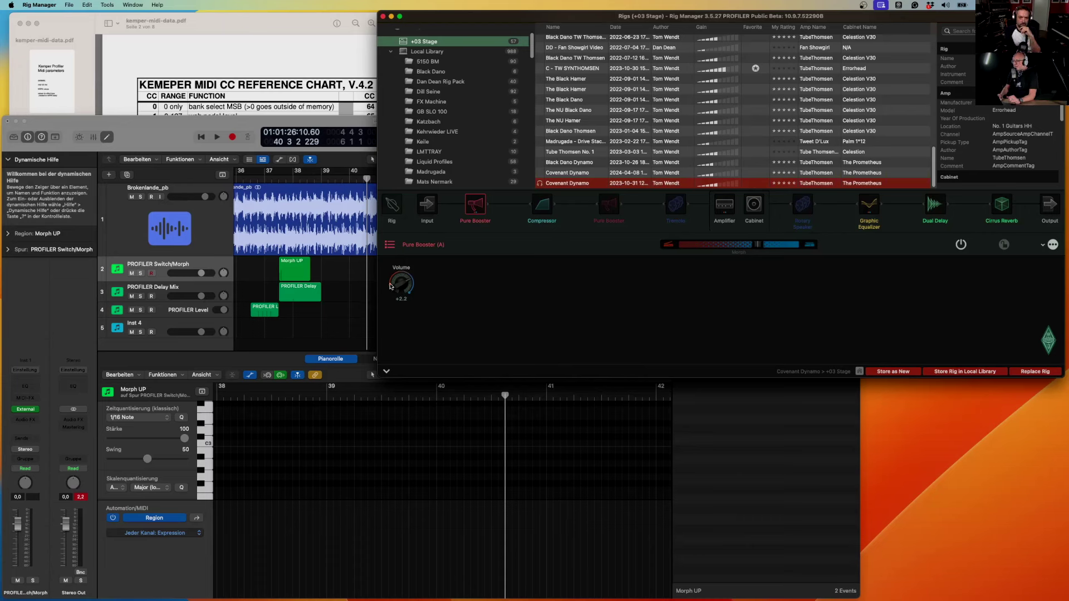
pyautogui.click(728, 206)
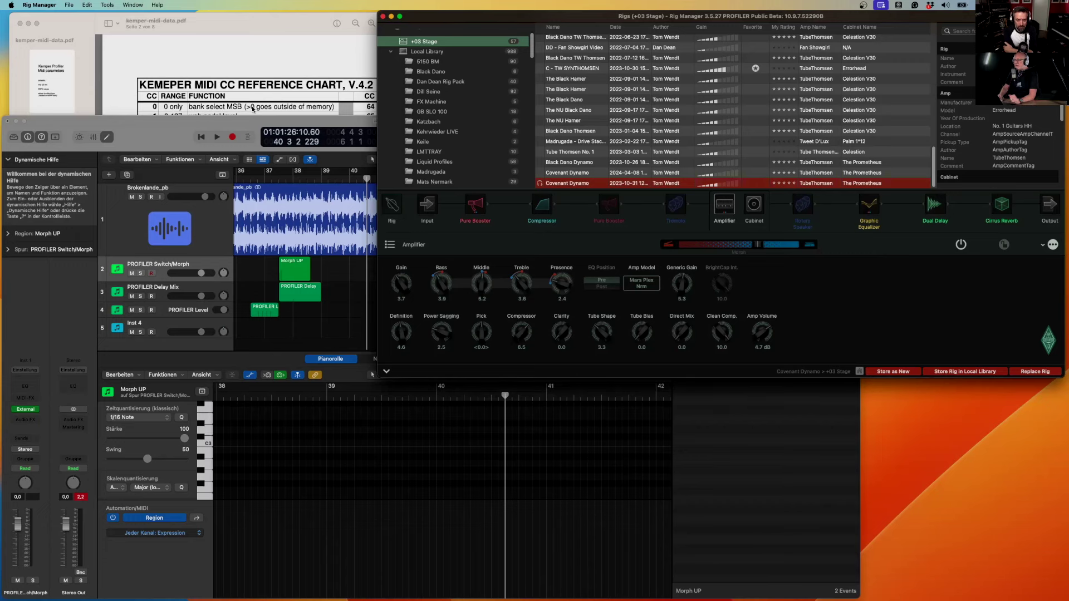
pyautogui.click(244, 121)
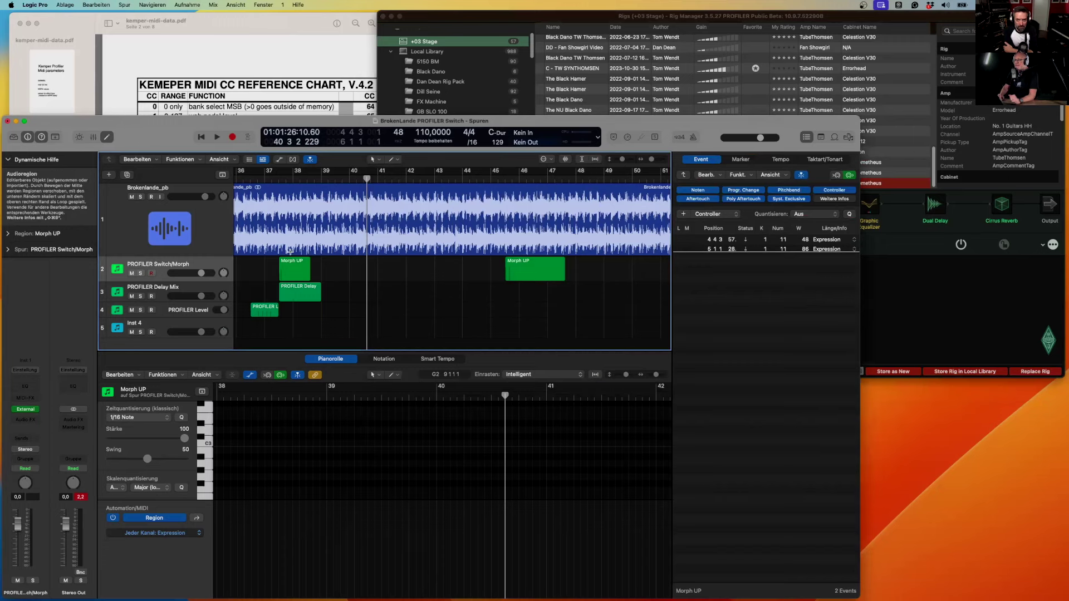
pyautogui.hscroll(-10, 290, 252)
pyautogui.hscroll(-6, 290, 252)
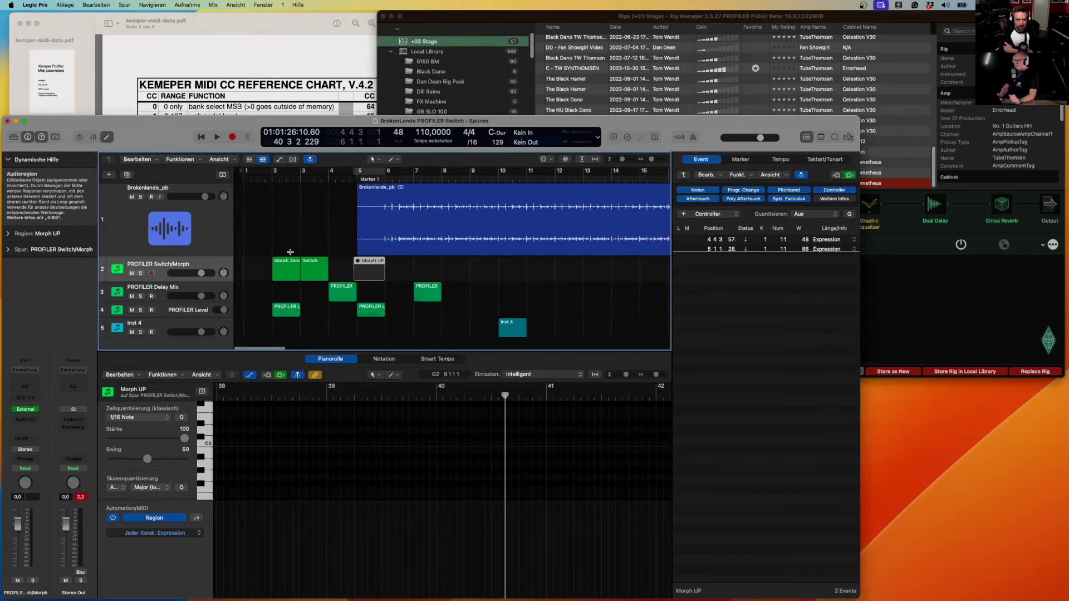
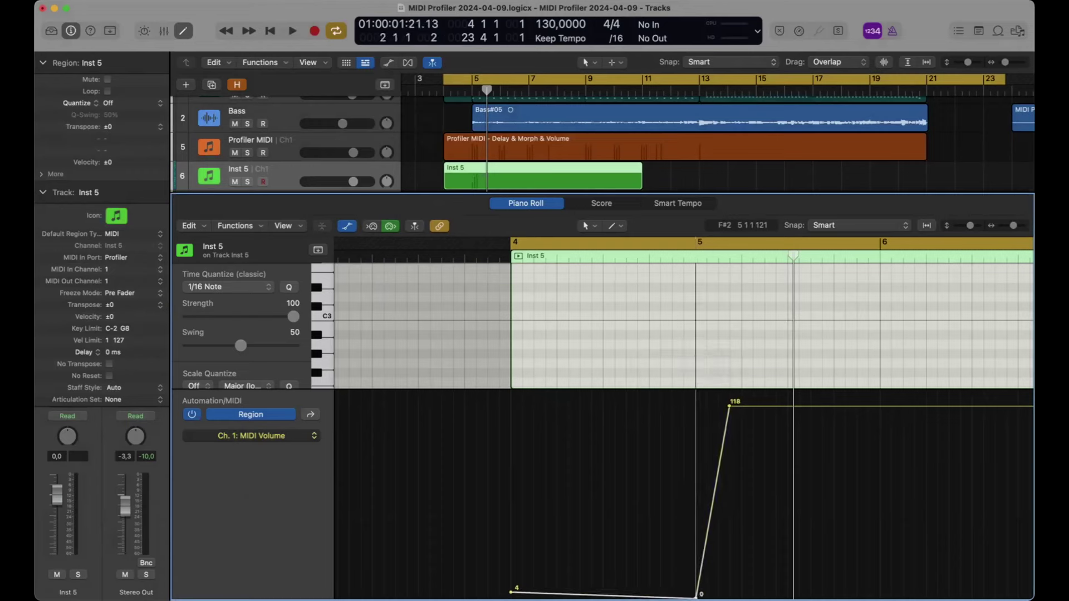
# - Lower the MIDI Volume automation point at the start of the Inst 5 region in bar 4 to the minimum
pyautogui.moveTo(508, 591); pyautogui.dragTo(510, 598)
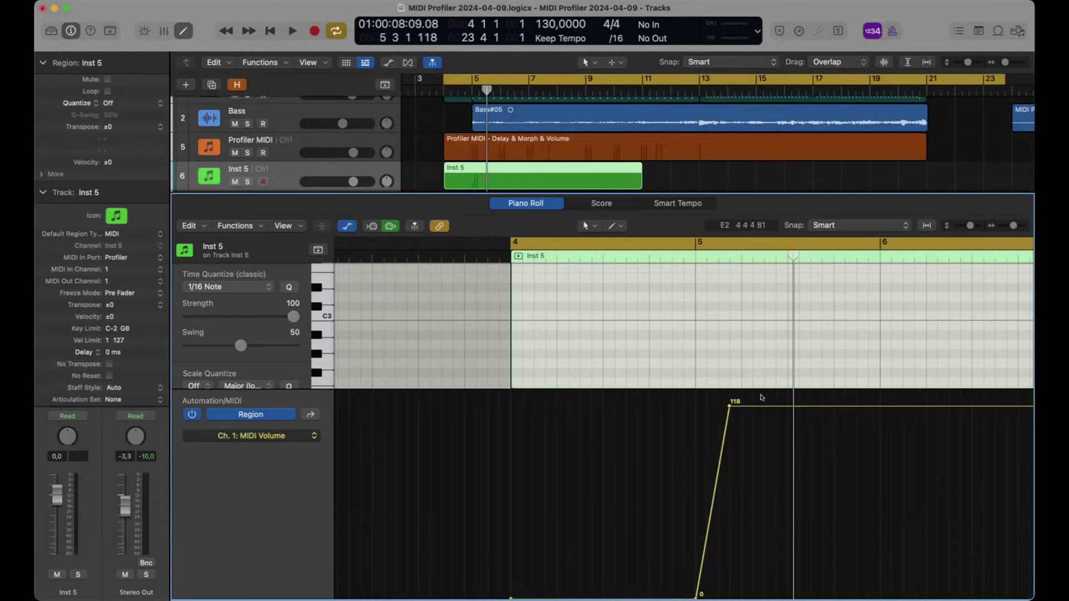
pyautogui.click(266, 435)
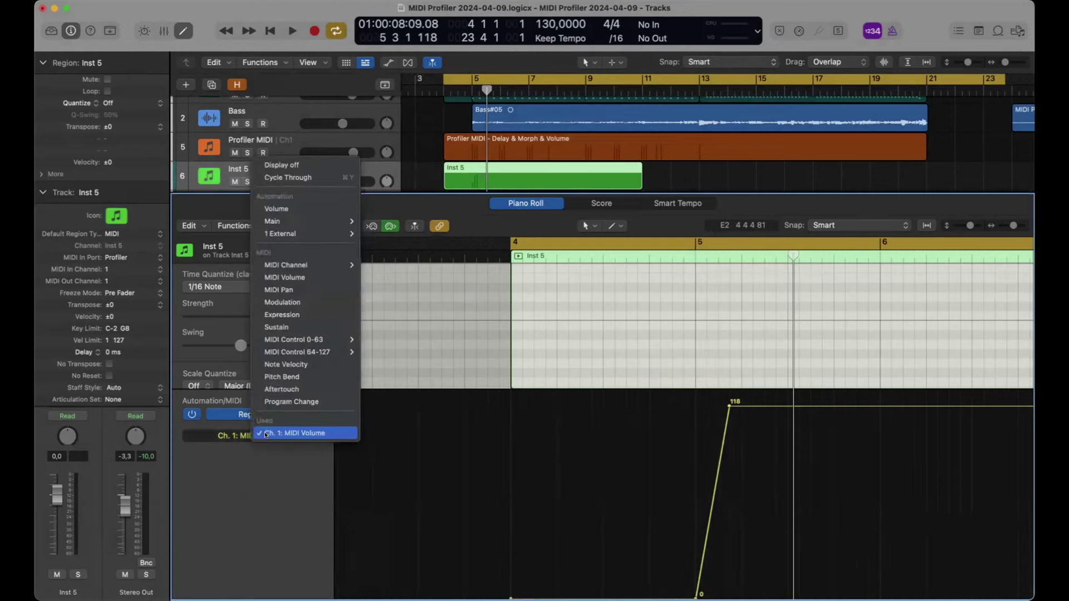
pyautogui.click(225, 435)
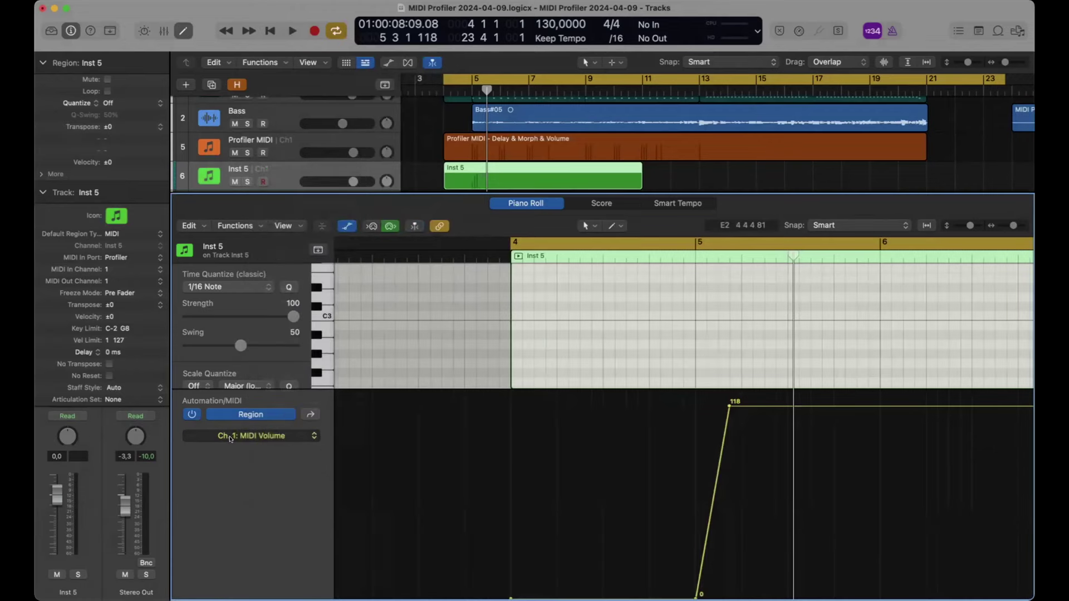
# - Display MIDI controller 26 (Ctrl 26) in the Inst 5 region's automation lane
pyautogui.hscroll(-3, 234, 437)
pyautogui.click(235, 438)
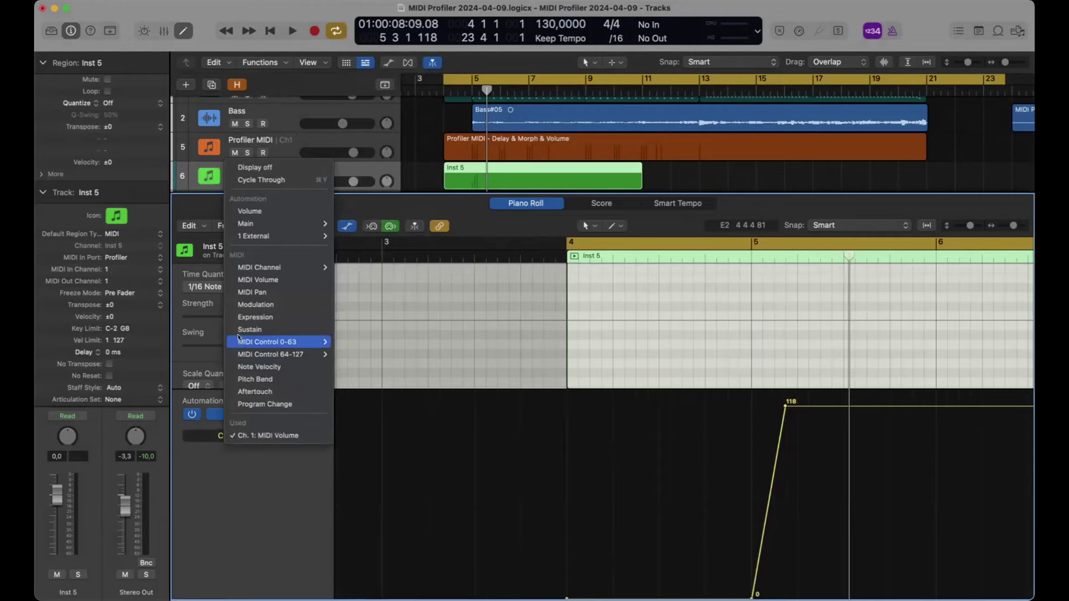
pyautogui.moveTo(241, 342)
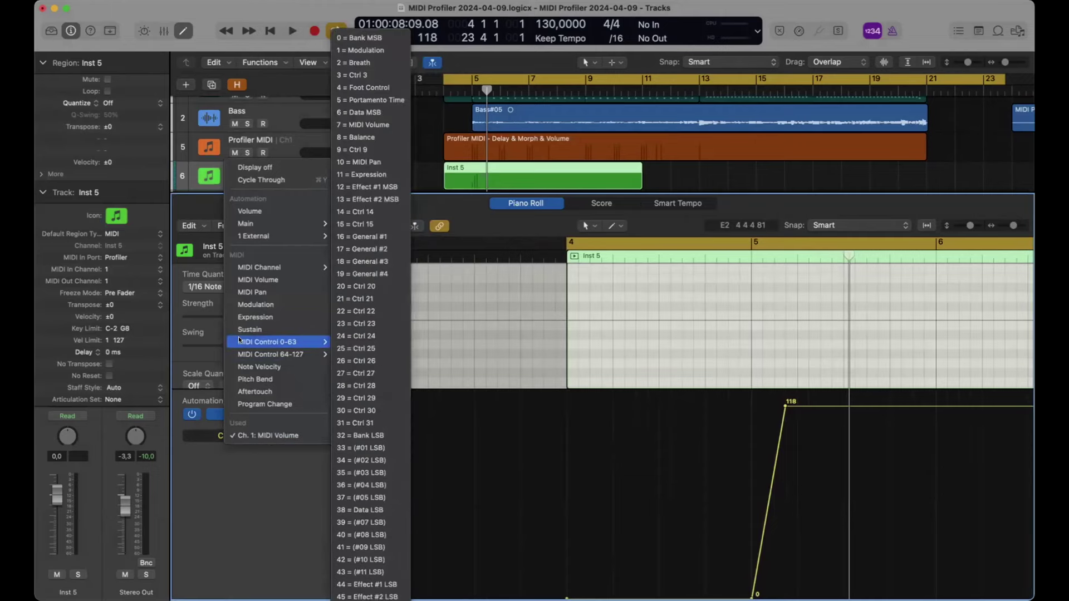
pyautogui.click(359, 361)
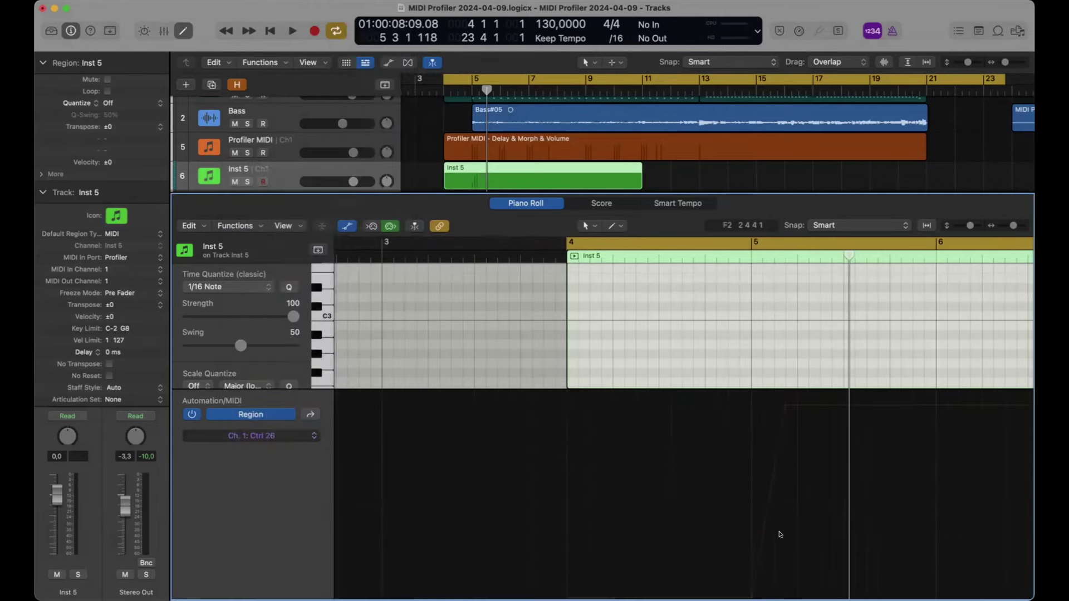
# - Extend the end of the Inst 5 region to bar 21
pyautogui.hscroll(10, 865, 469)
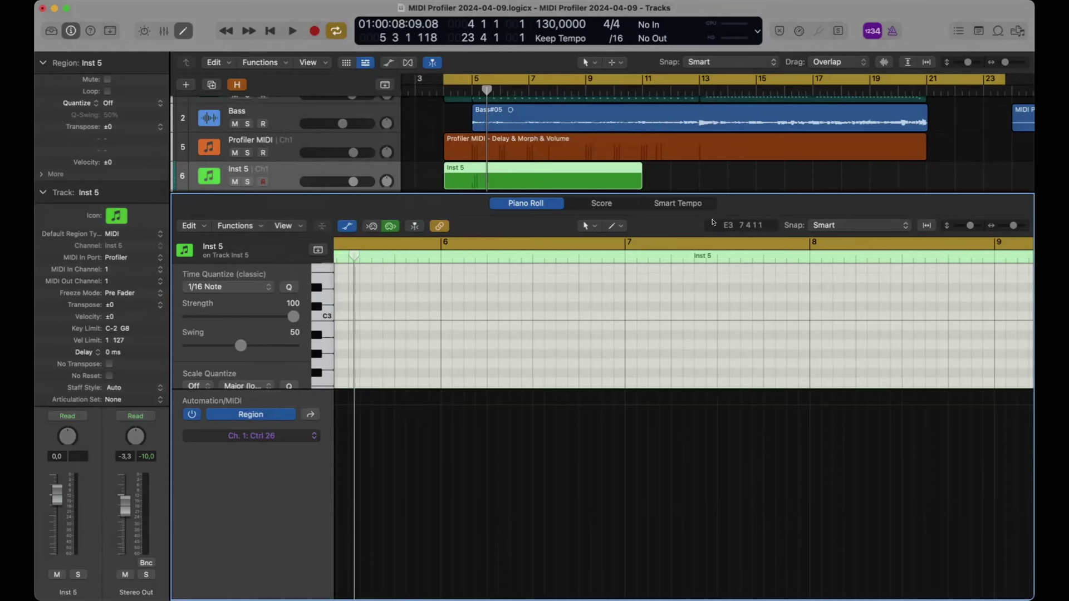
pyautogui.hscroll(10, 775, 557)
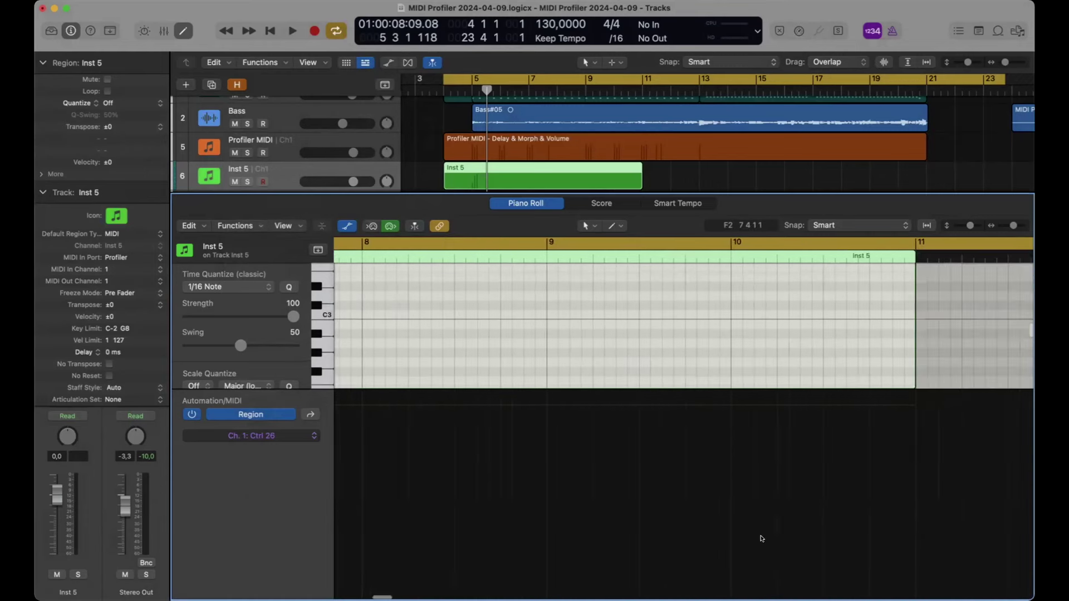
pyautogui.hscroll(8, 762, 538)
pyautogui.hscroll(4, 732, 550)
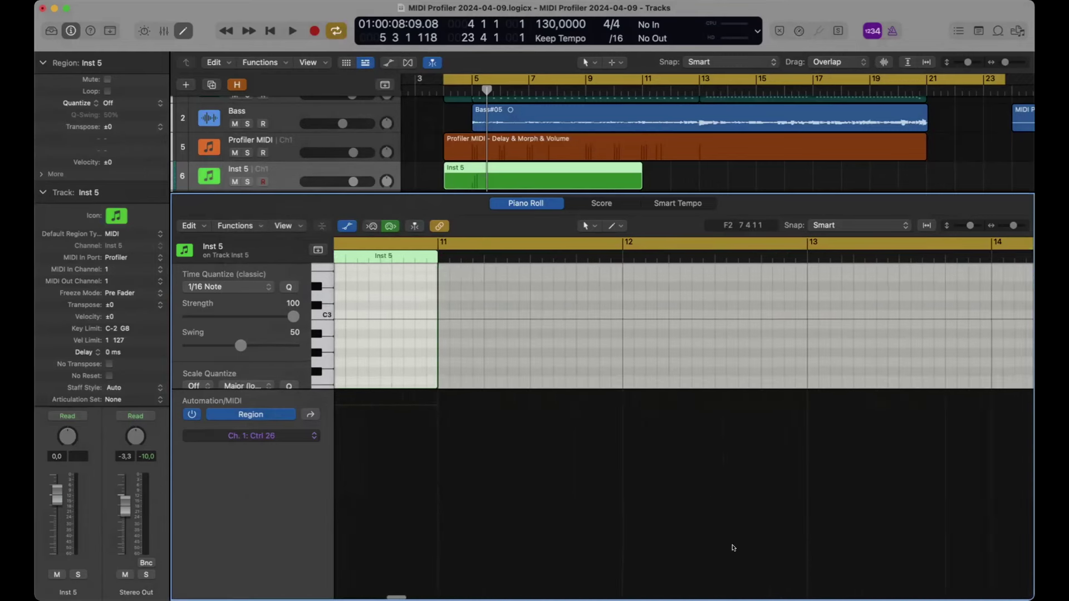
pyautogui.moveTo(636, 177); pyautogui.dragTo(929, 179)
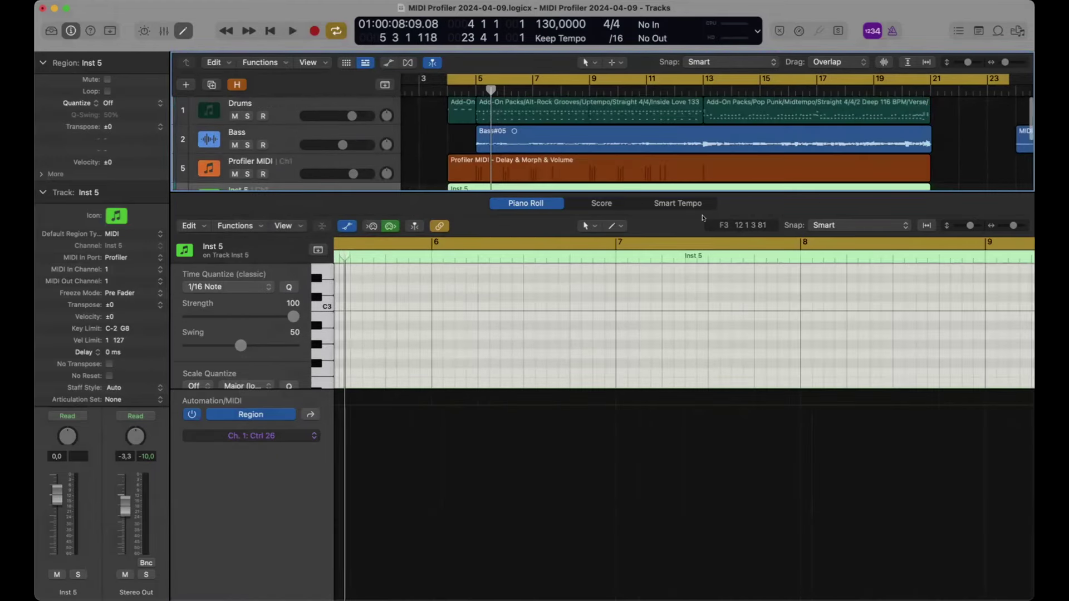
# - Place the playhead at bar 13 and draw Ctrl 26 automation in the Inst 5 region dropping from 119 there to 0 just after it
pyautogui.hscroll(5, 680, 282)
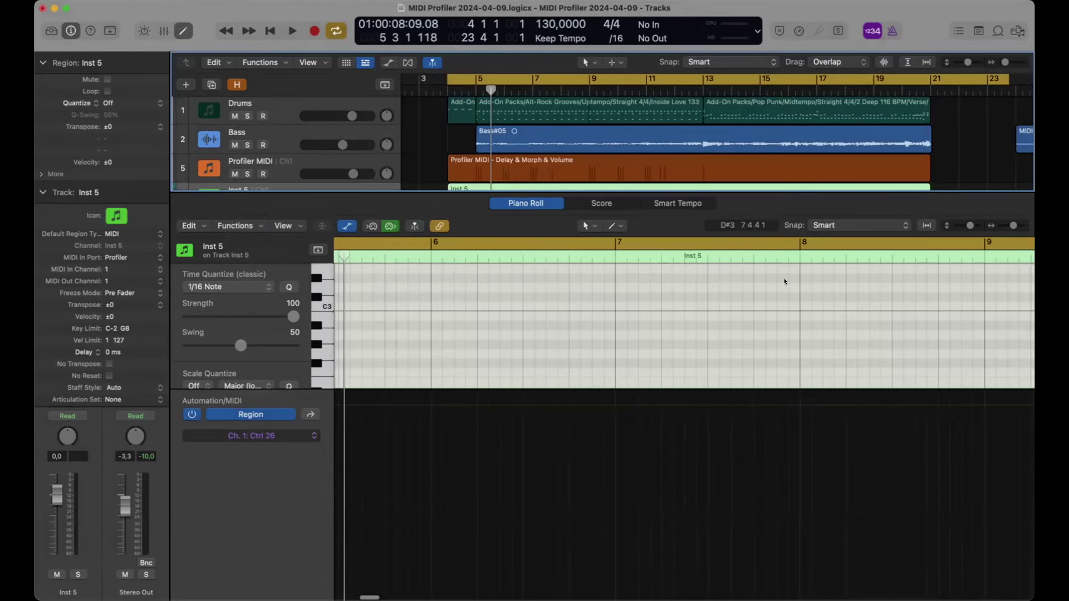
pyautogui.hscroll(10, 775, 282)
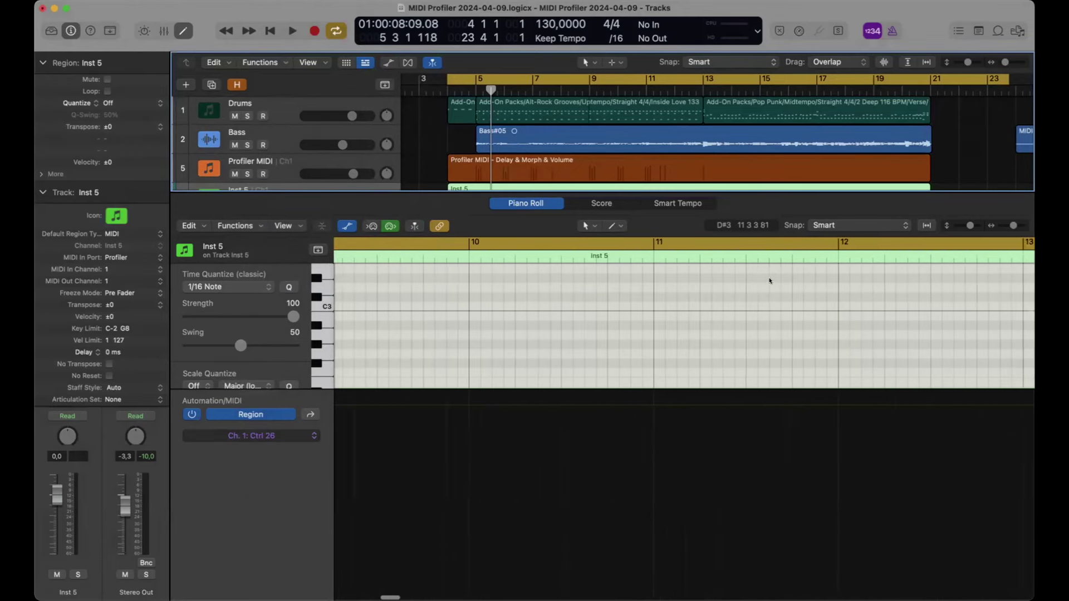
pyautogui.click(816, 255)
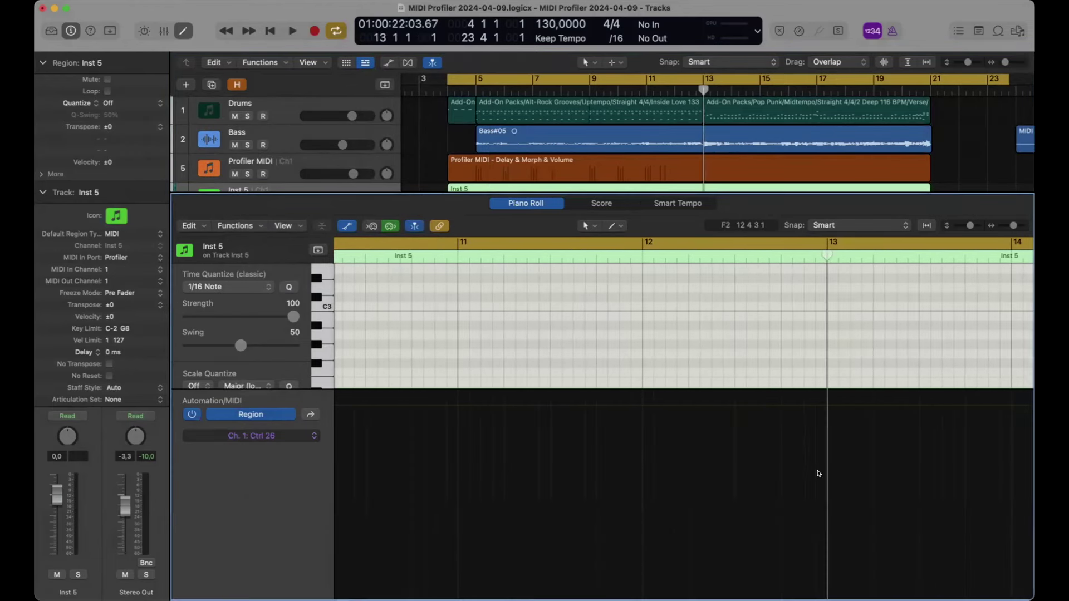
pyautogui.click(822, 493)
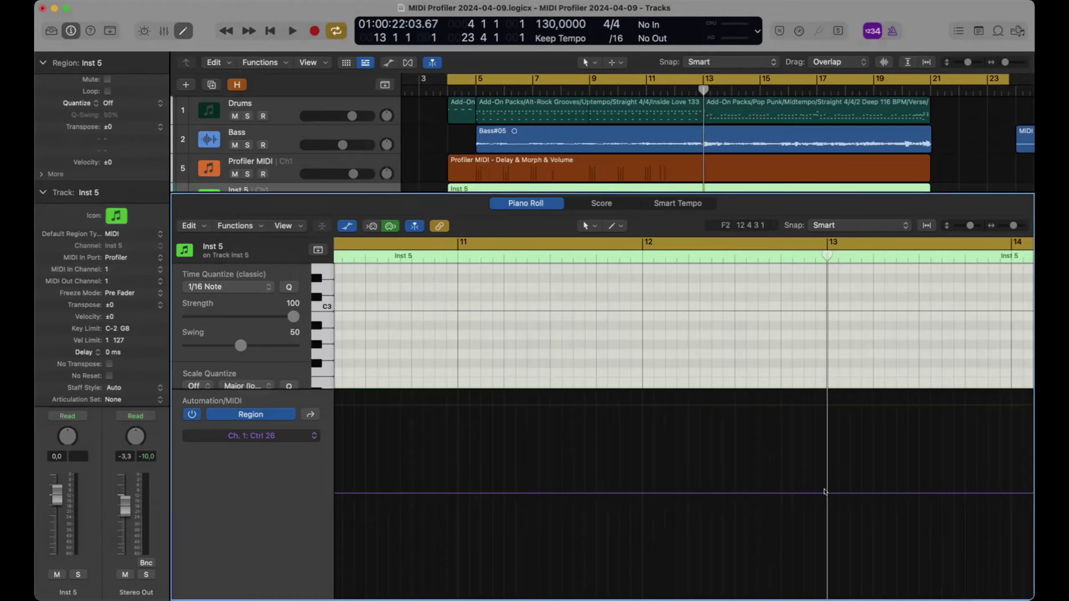
pyautogui.click(825, 493)
pyautogui.moveTo(813, 492); pyautogui.dragTo(810, 406)
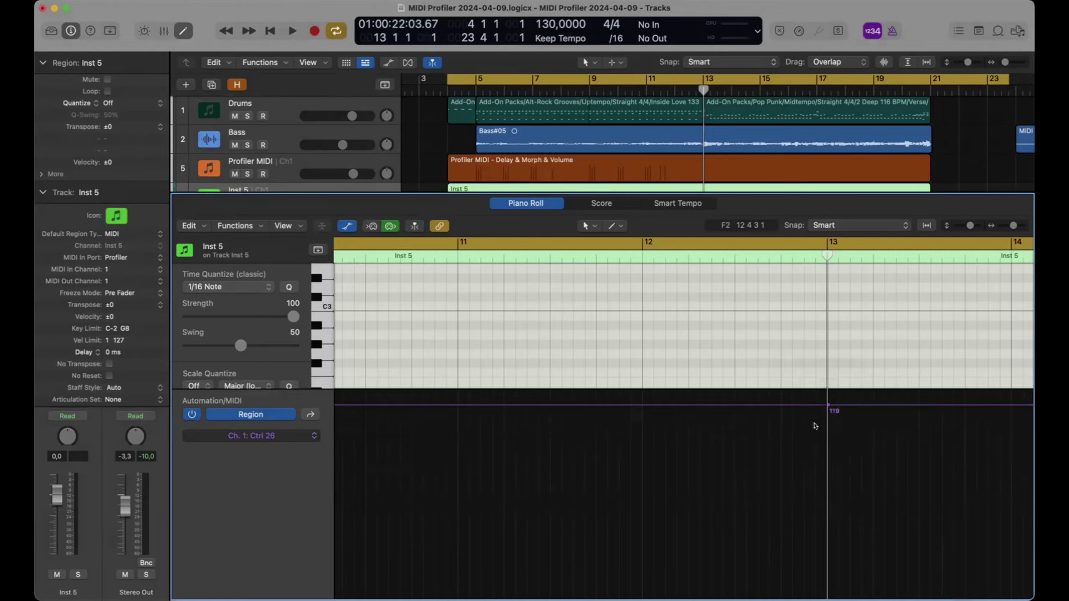
pyautogui.hscroll(5, 816, 415)
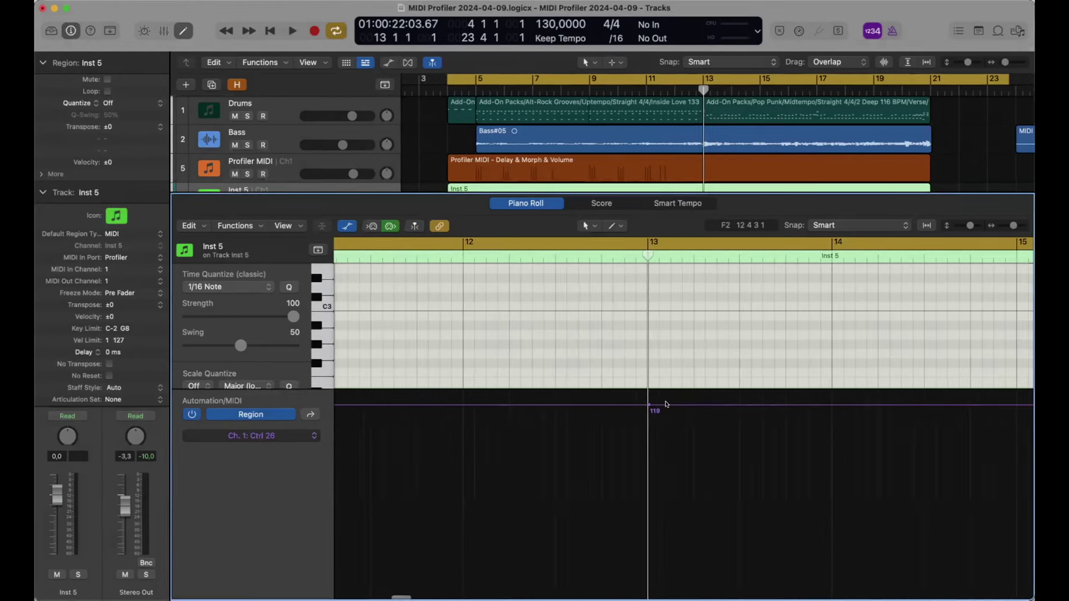
pyautogui.moveTo(670, 405); pyautogui.dragTo(661, 598)
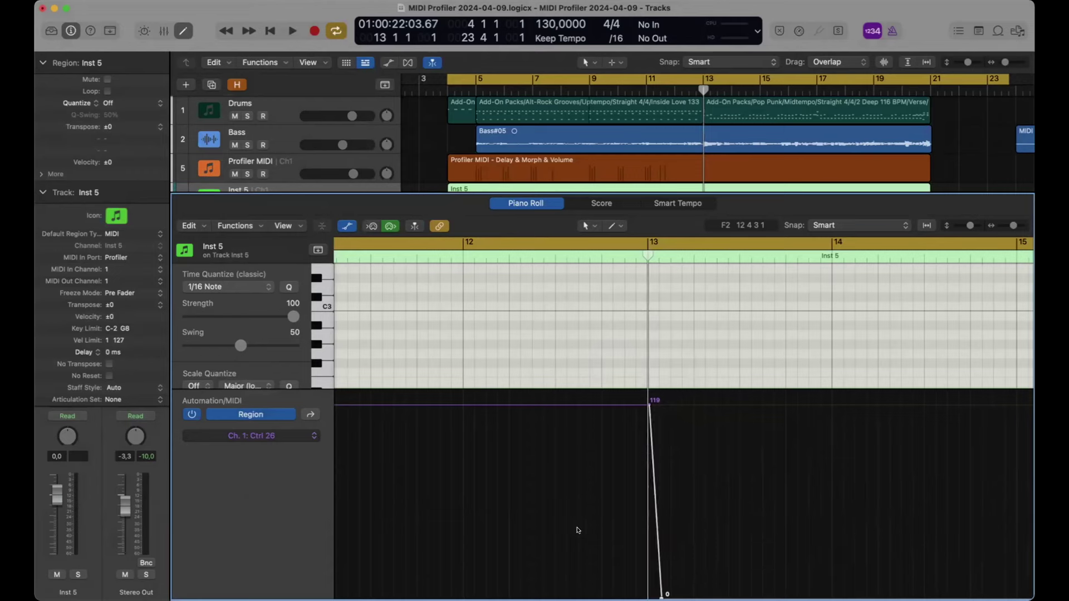
# - Browse the automation lane's MIDI control parameters and open the Rig block of the MIDI - Delay rig in Rig Manager
pyautogui.click(284, 435)
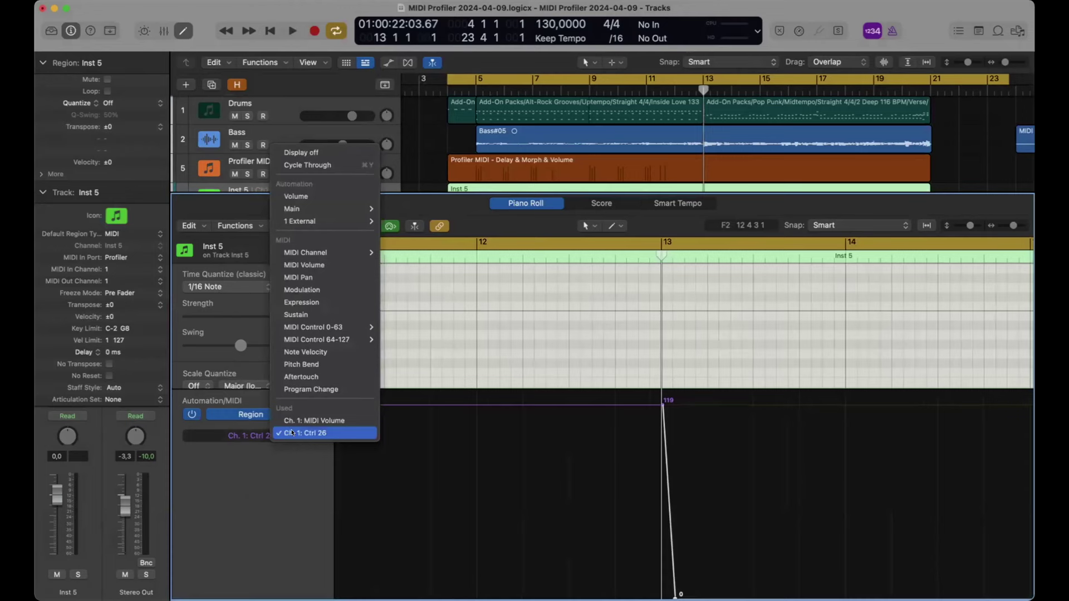
pyautogui.moveTo(306, 329)
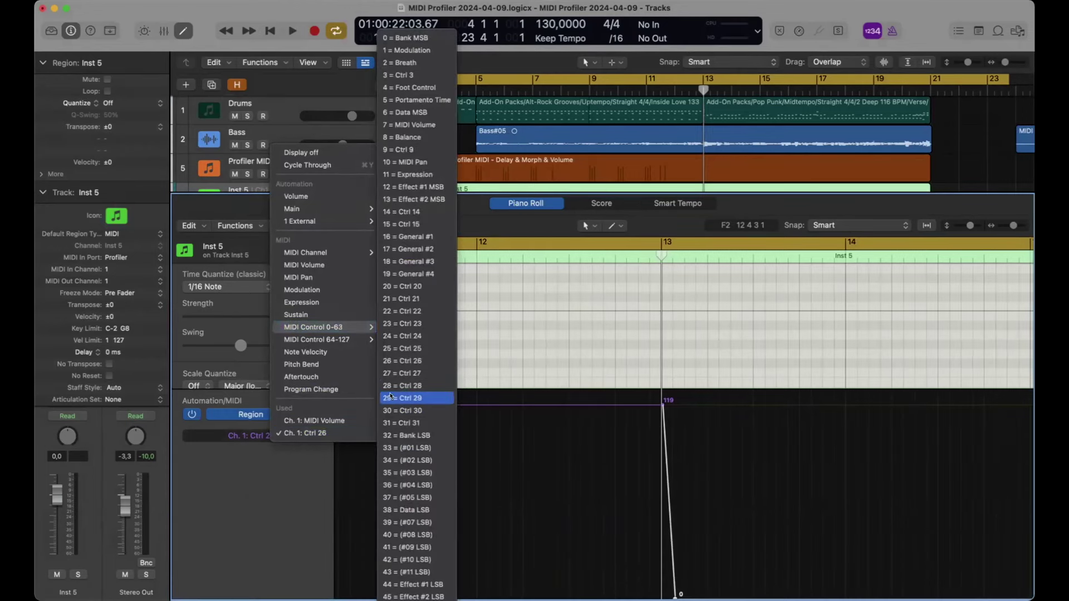
pyautogui.moveTo(341, 338)
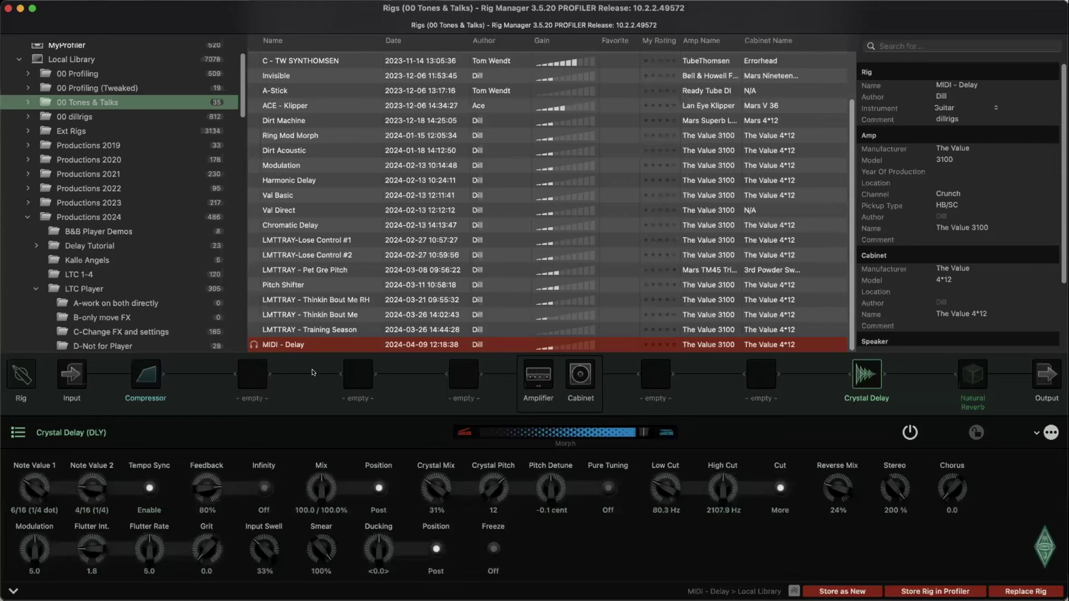
pyautogui.click(18, 376)
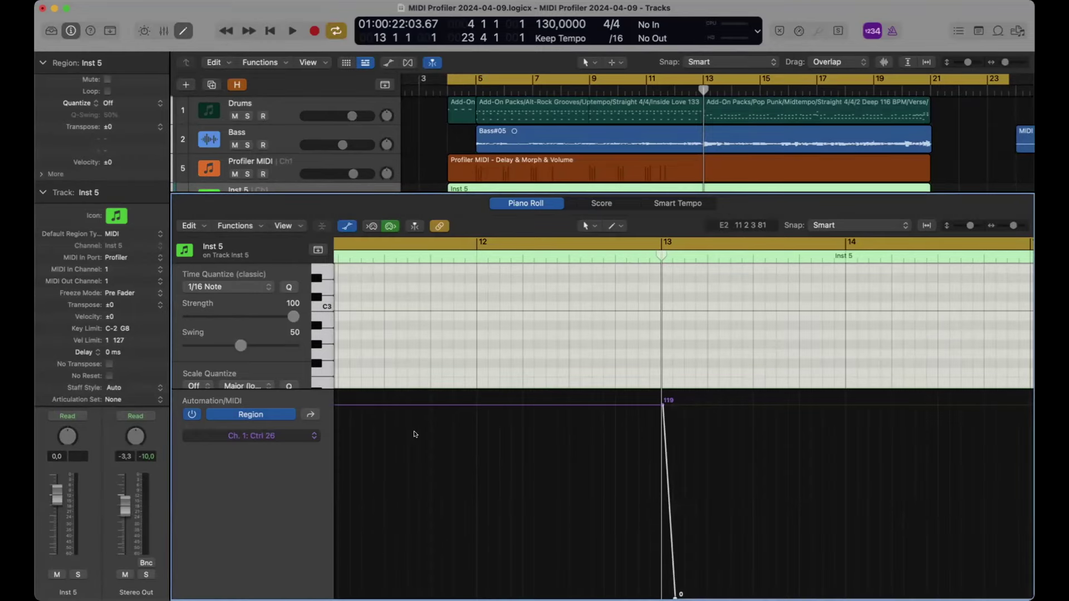
# - Close the Piano Roll in Logic Pro and delete the Inst 5 region
pyautogui.press('x')
pyautogui.press('x')
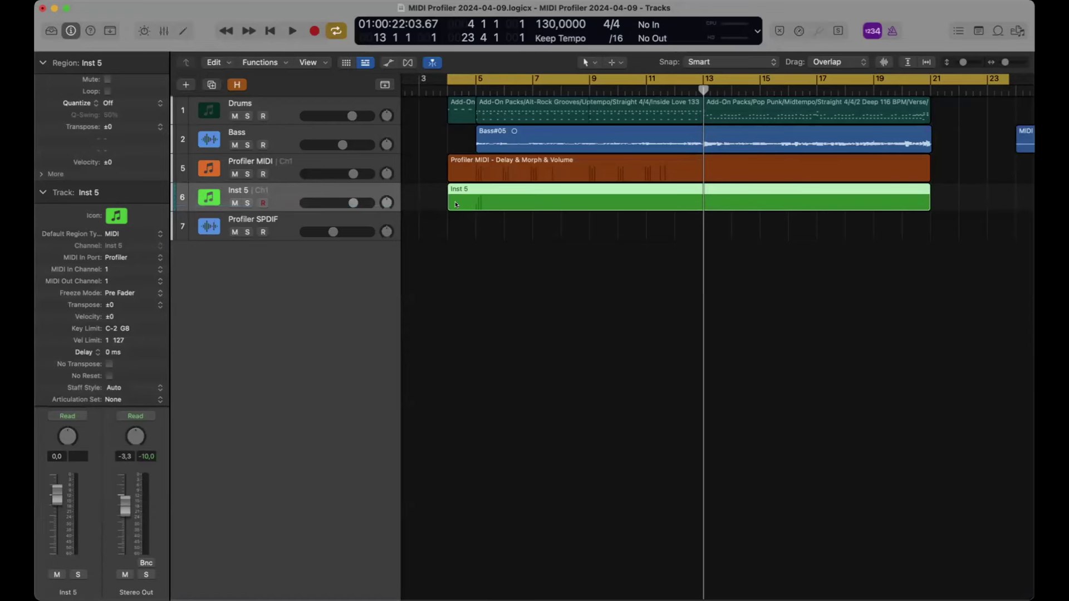
pyautogui.press('Delete')
# - Open the Profiler MIDI - Delay & Morph & Volume region in the Piano Roll and display its Ch. 1: Decay automation
pyautogui.click(312, 167)
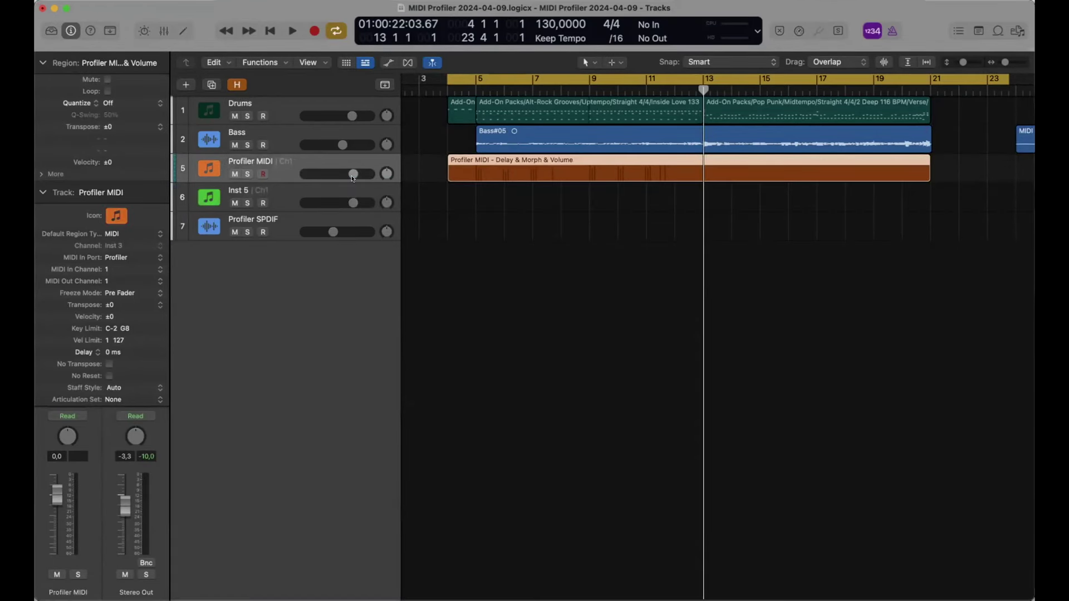
pyautogui.doubleClick(522, 164)
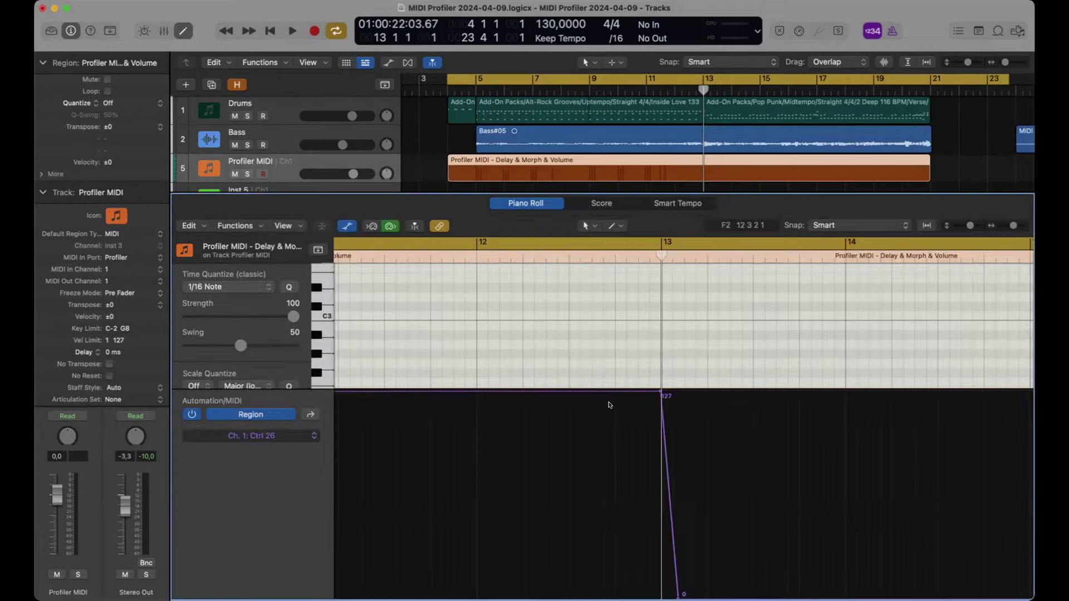
pyautogui.click(266, 439)
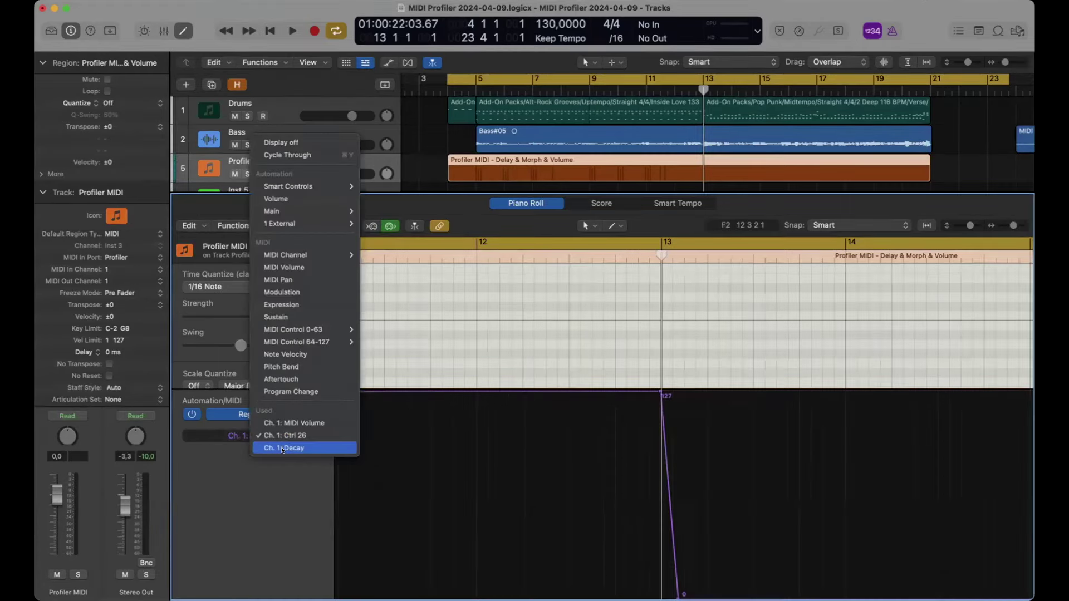
pyautogui.click(283, 449)
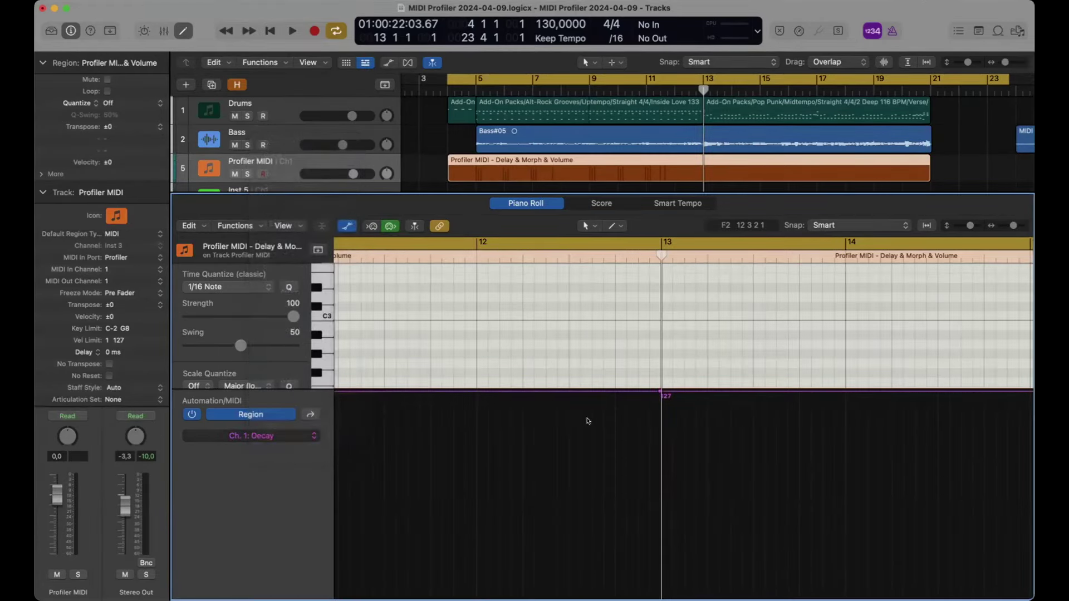
# - Examine the Decay automation points of the Profiler MIDI region at bars 9 and 13
pyautogui.hscroll(-5, 637, 411)
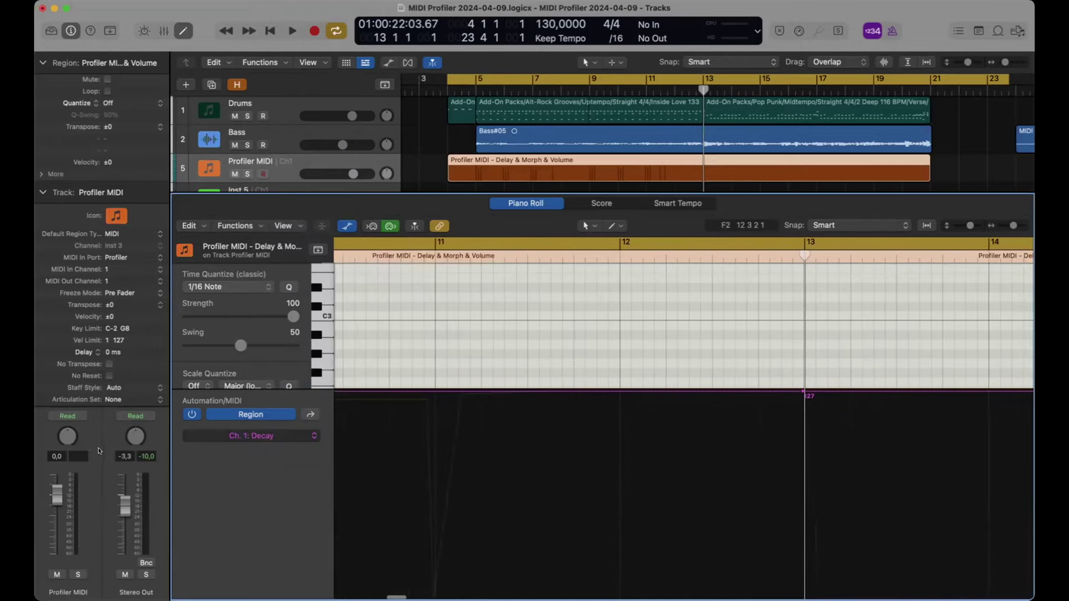
pyautogui.hscroll(-1, 568, 434)
pyautogui.hscroll(-8, 567, 433)
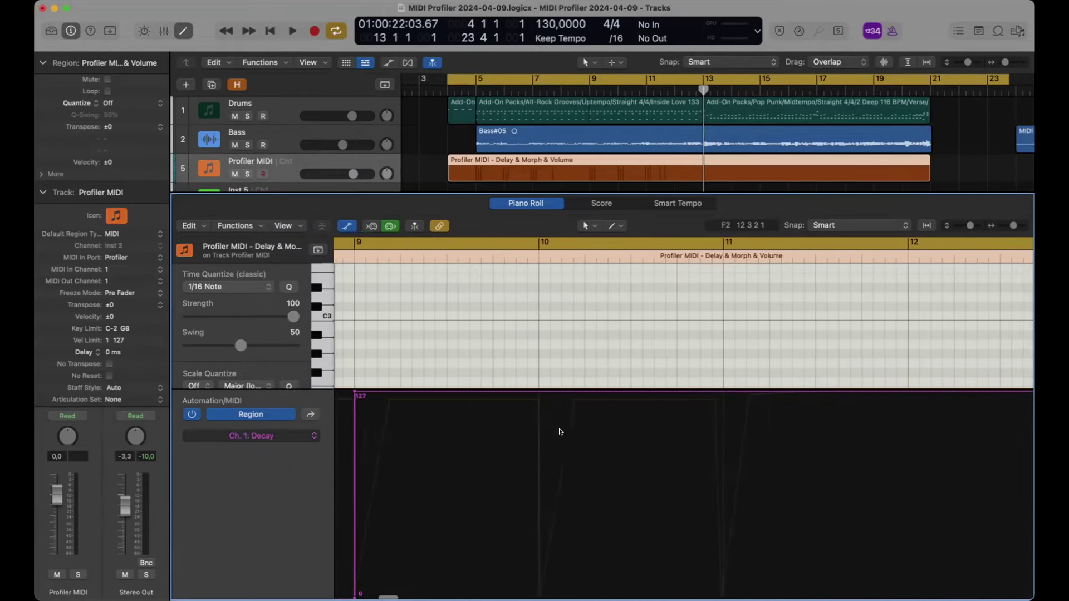
pyautogui.hscroll(-3, 559, 432)
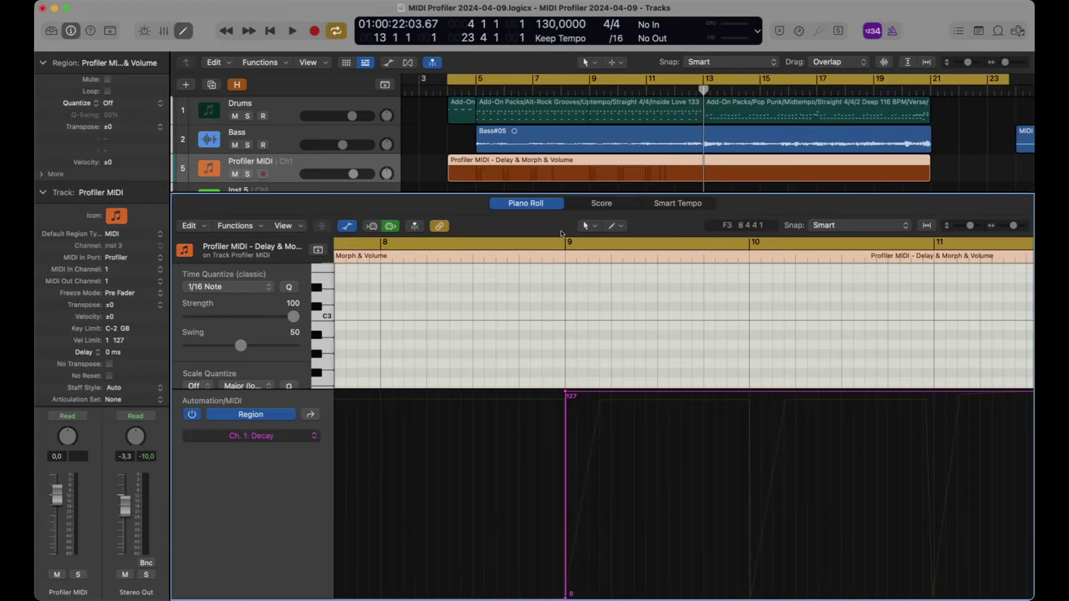
pyautogui.hscroll(3, 560, 376)
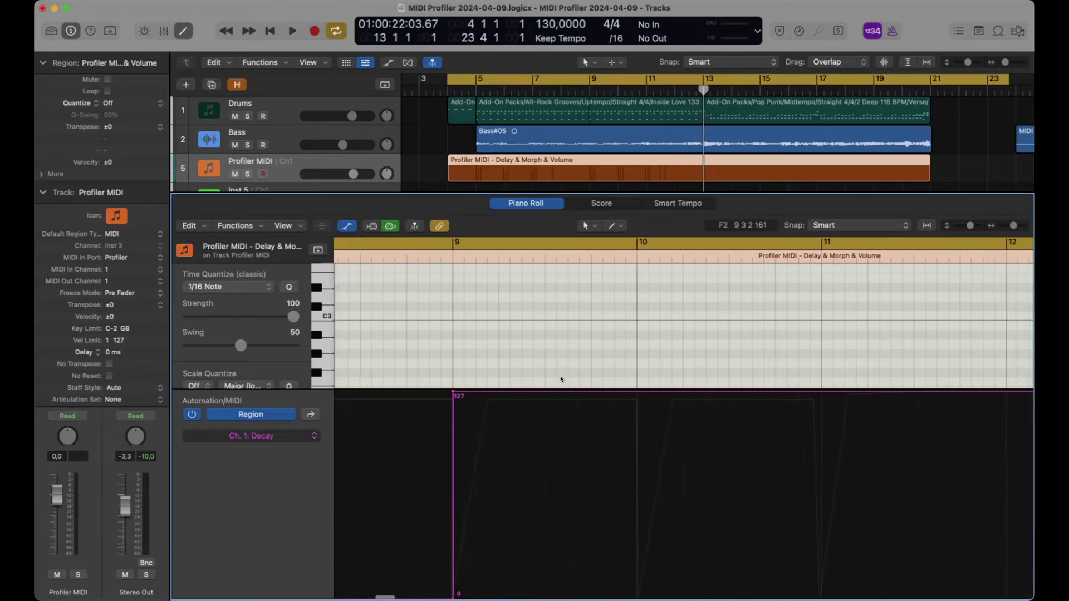
pyautogui.hscroll(6, 560, 377)
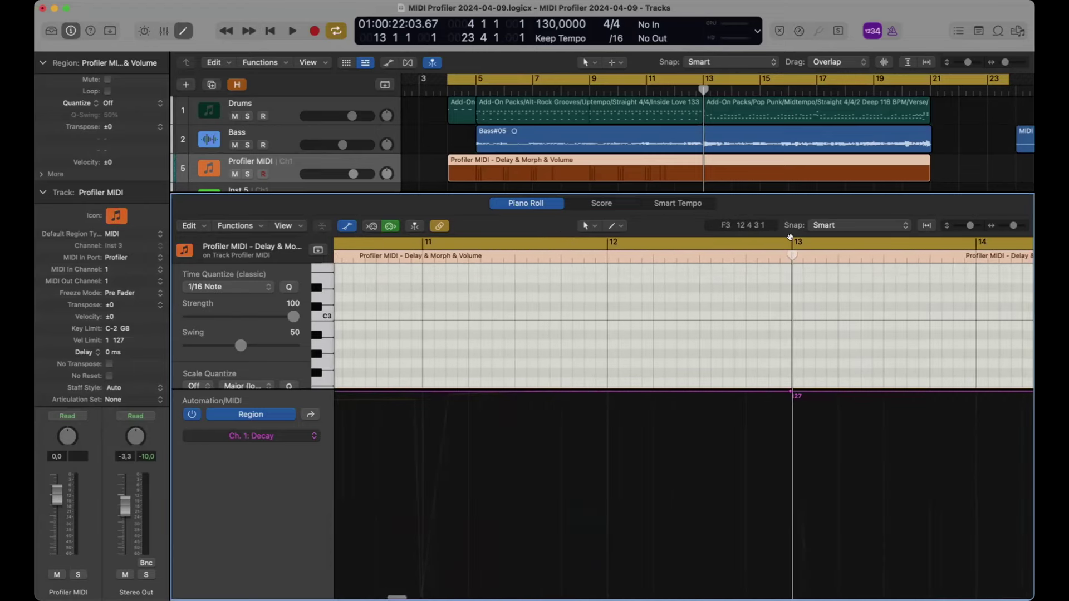